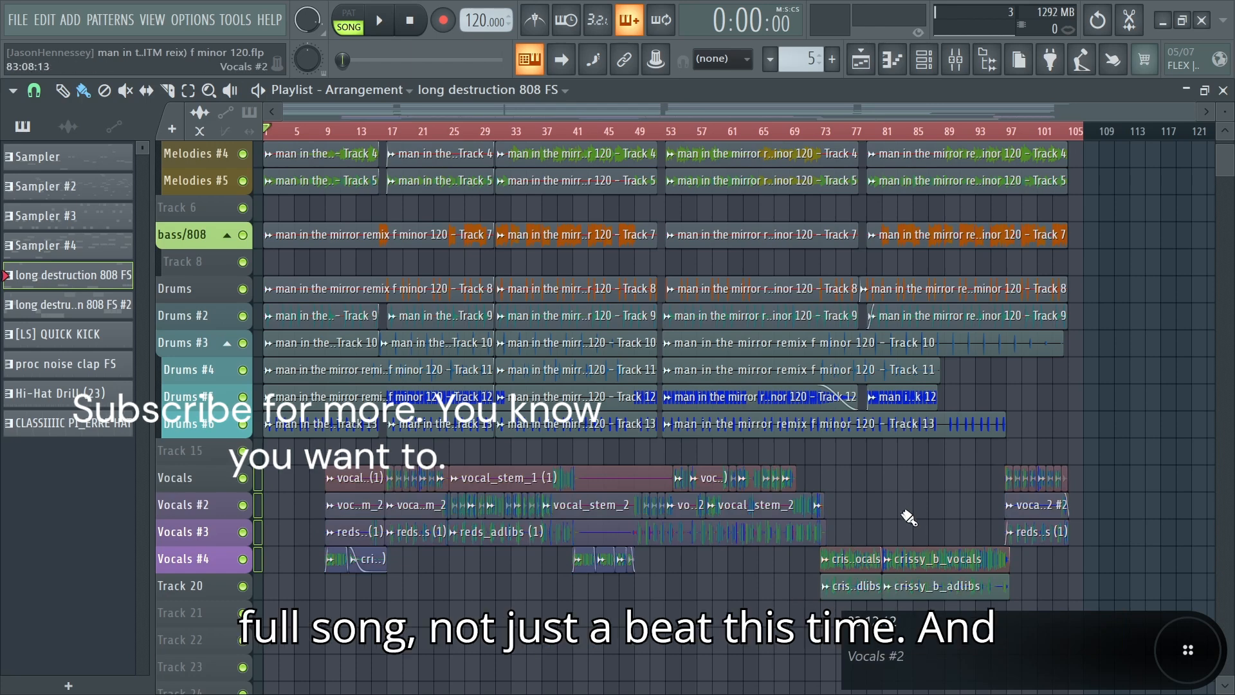
Step: Highlight each clip group in the playlist in turn: melodies, bass, drums and vocals
{"action": "scroll", "coordinate": [1125, 413], "scroll_direction": "up", "scroll_amount": 3}
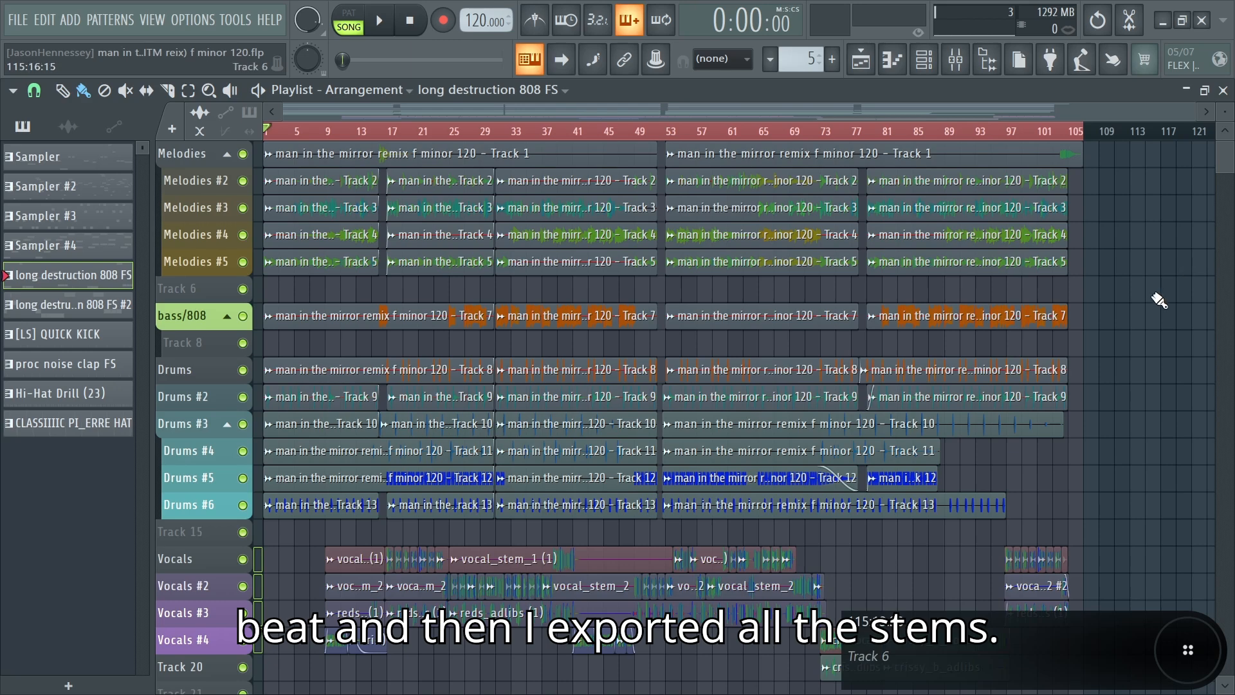
{"action": "left_click_drag", "start_coordinate": [1144, 276], "coordinate": [262, 141]}
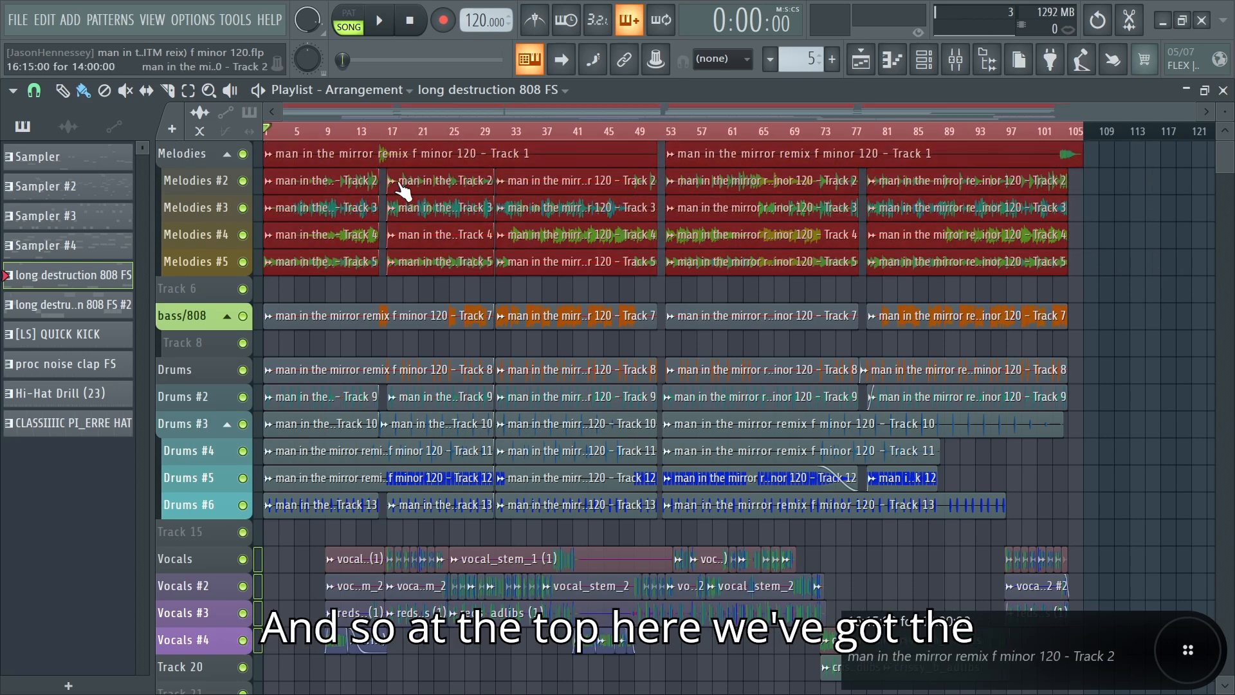
{"action": "left_click_drag", "start_coordinate": [1158, 326], "coordinate": [44, 316]}
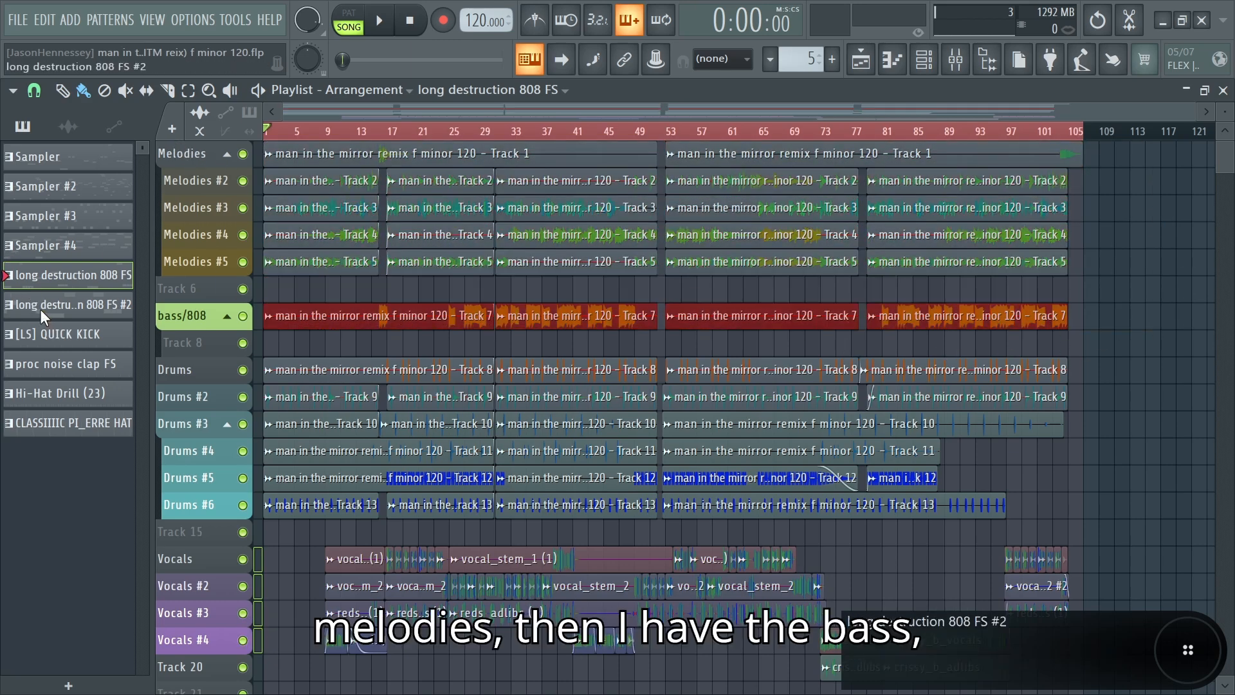
{"action": "left_click_drag", "start_coordinate": [1209, 358], "coordinate": [184, 500]}
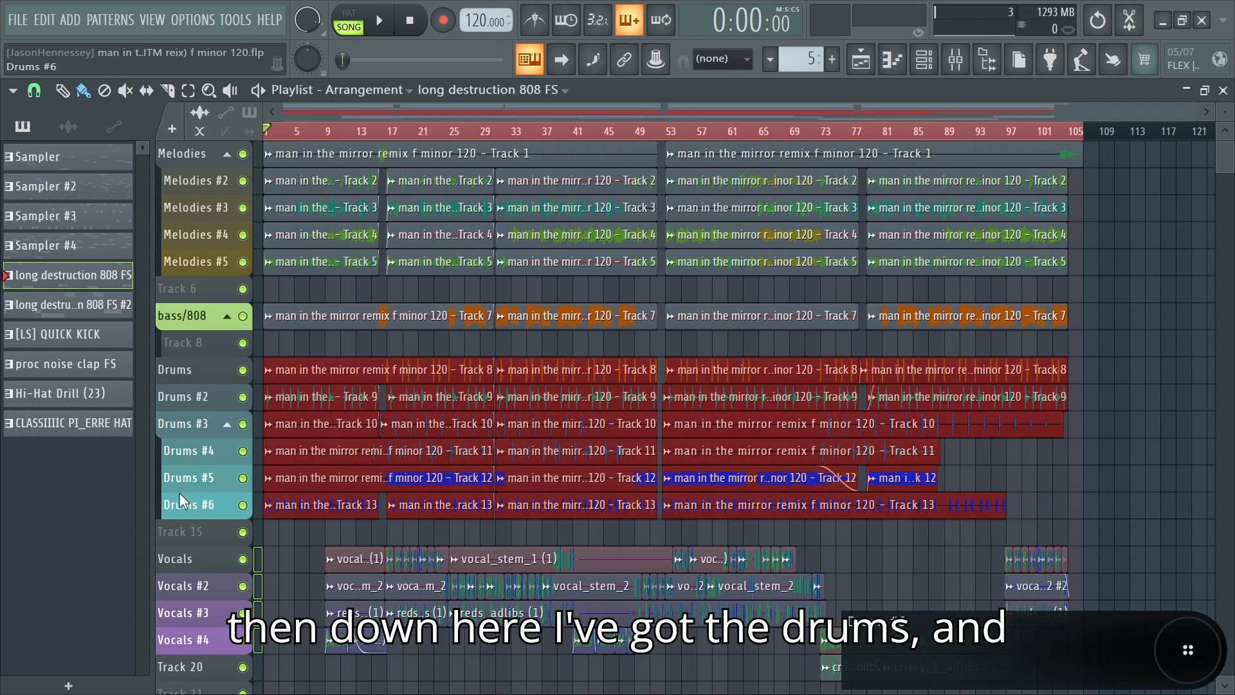
{"action": "scroll", "coordinate": [1103, 414], "scroll_direction": "down", "scroll_amount": 3}
{"action": "left_click_drag", "start_coordinate": [1161, 444], "coordinate": [77, 582]}
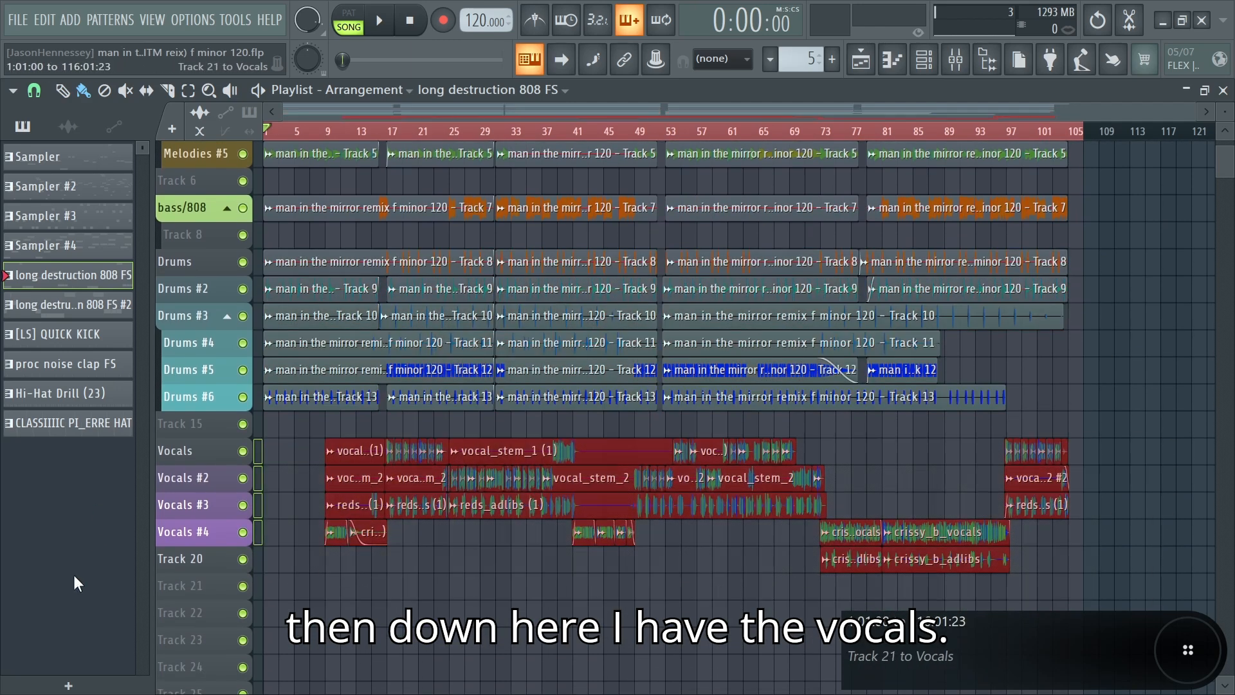
{"action": "scroll", "coordinate": [744, 573], "scroll_direction": "up", "scroll_amount": 3}
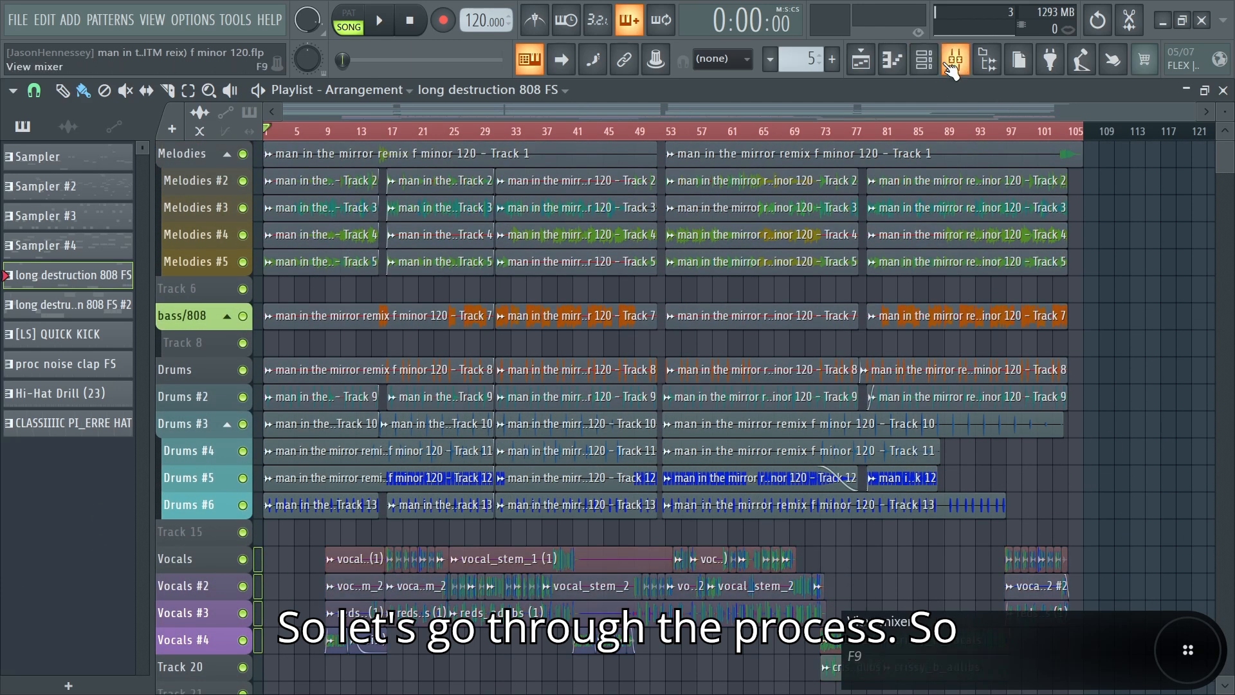
Step: Open the mixer and review the routing of the melody tracks 1–5, the melodies bus and the bass tracks
{"action": "left_click", "coordinate": [953, 62]}
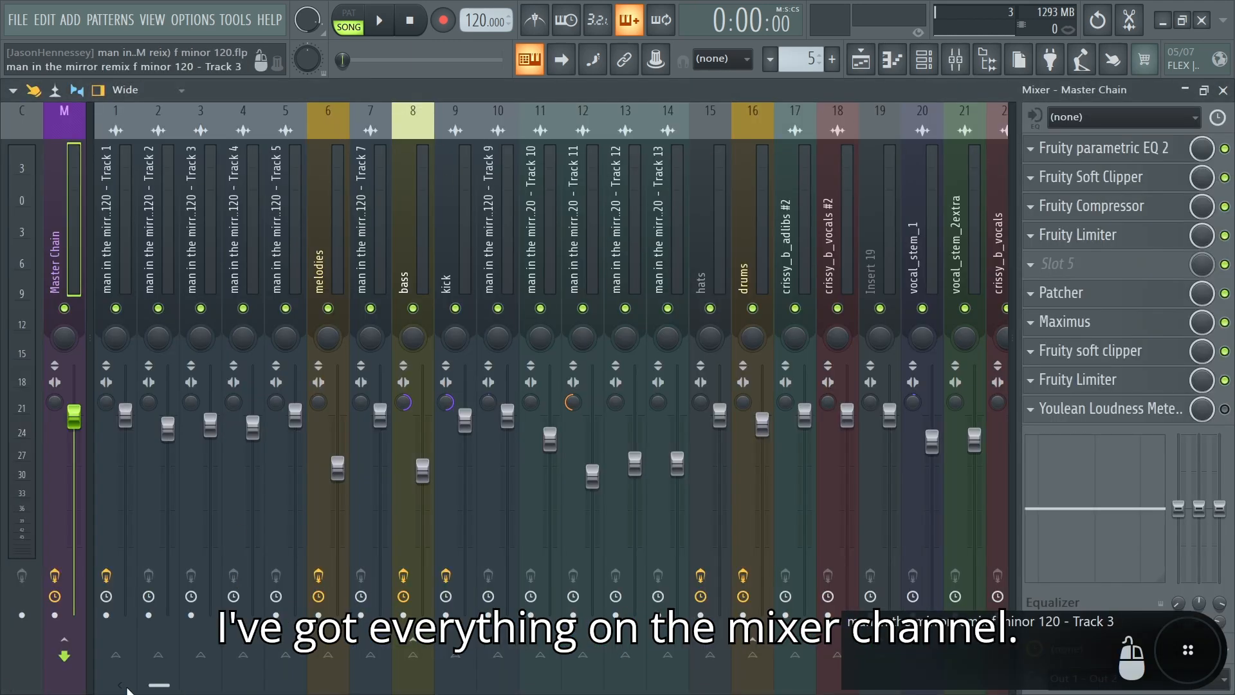
{"action": "left_click_drag", "start_coordinate": [108, 270], "coordinate": [291, 285]}
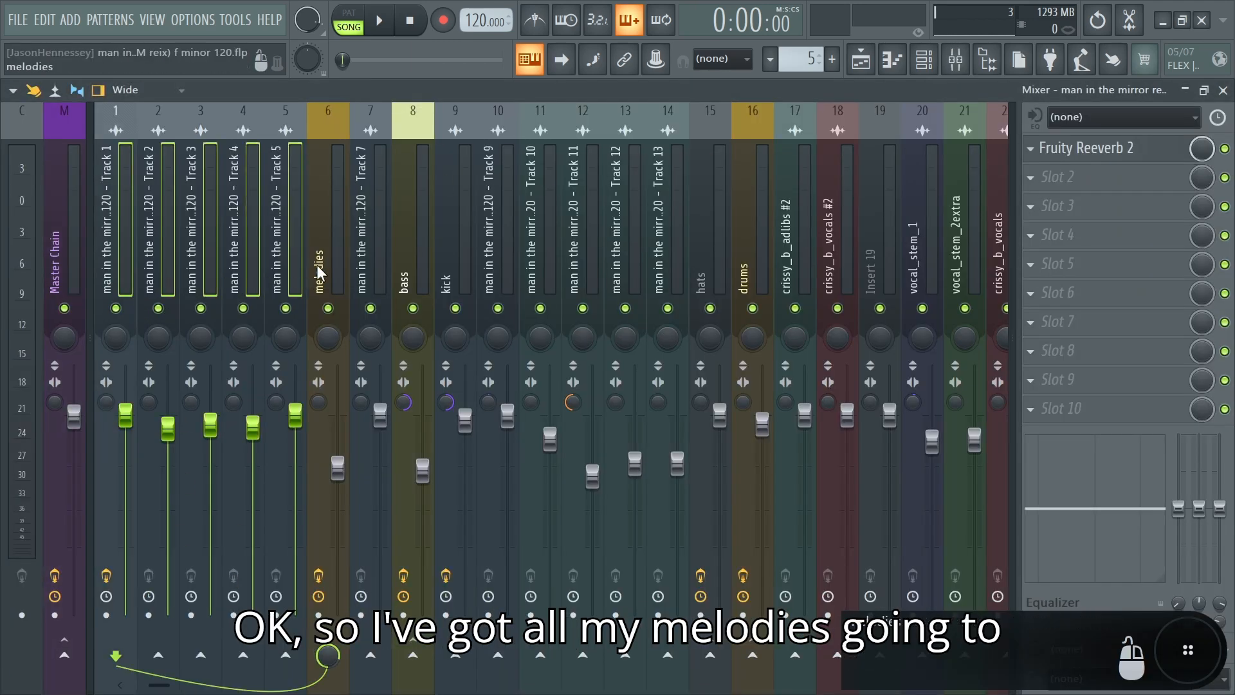
{"action": "left_click", "coordinate": [316, 264]}
{"action": "left_click", "coordinate": [383, 273]}
{"action": "left_click", "coordinate": [413, 266]}
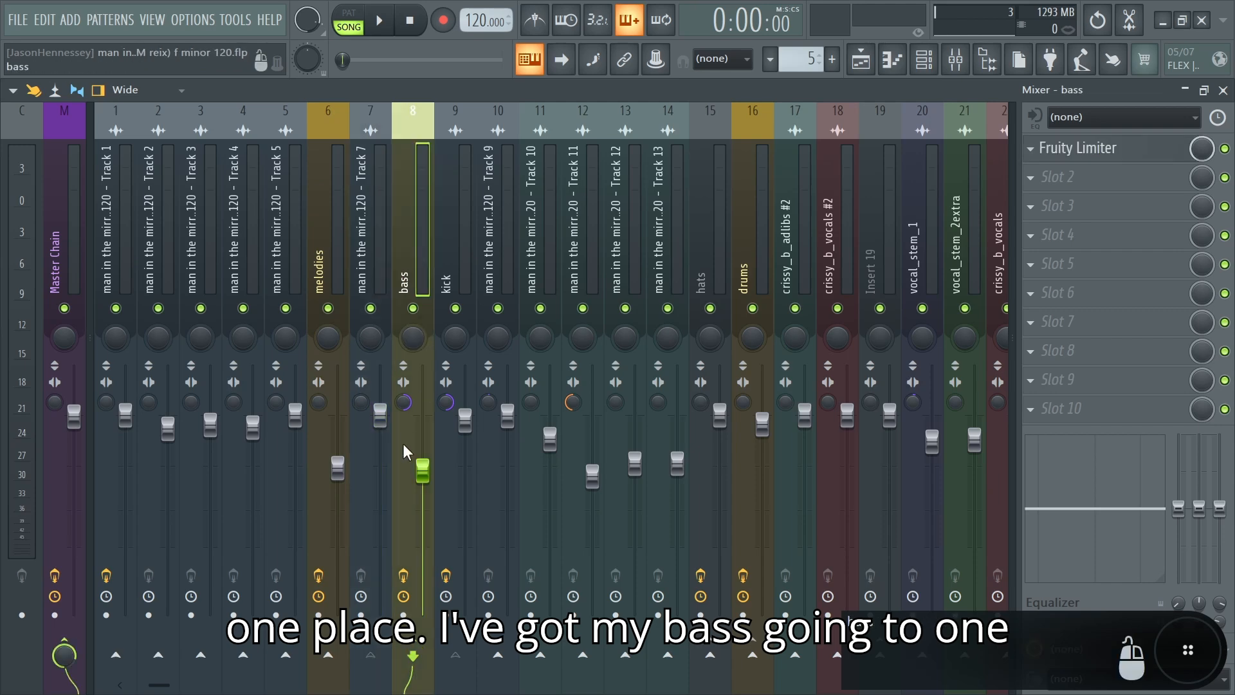
Step: Review the routing of the drum tracks to the drums bus and of tracks 17–26 to the Vocal Chain bus
{"action": "left_click_drag", "start_coordinate": [154, 684], "coordinate": [217, 684]}
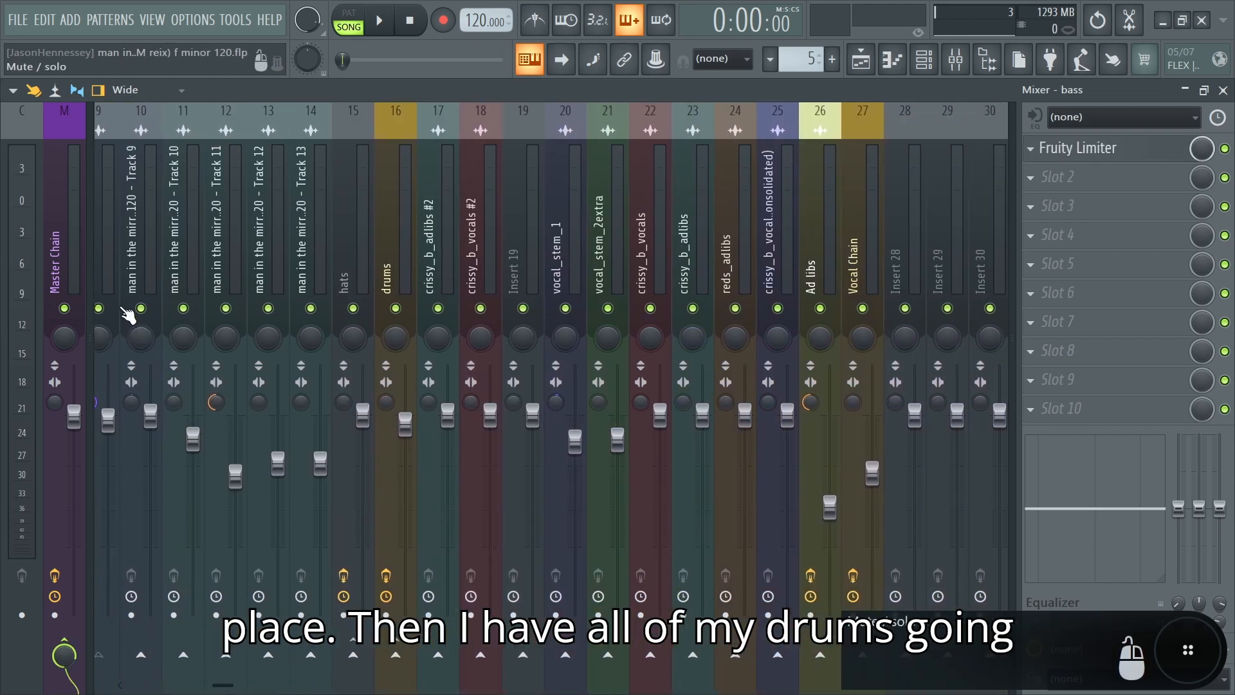
{"action": "left_click", "coordinate": [132, 272]}
{"action": "left_click", "coordinate": [393, 270]}
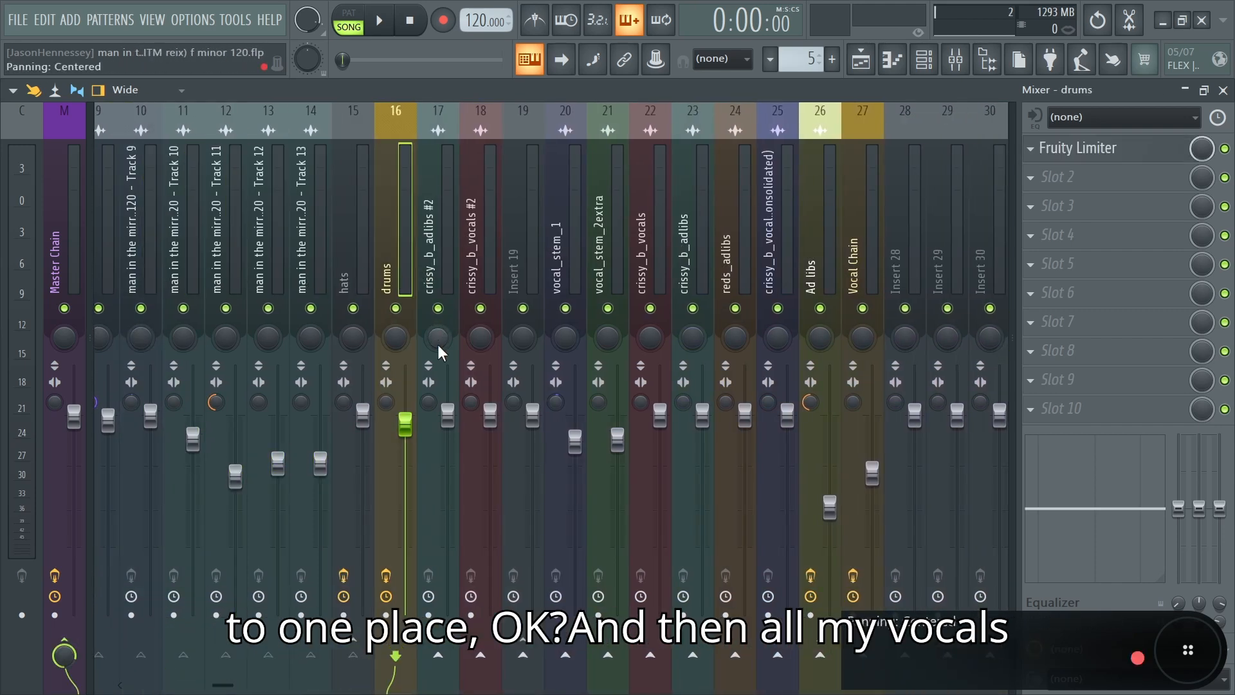
{"action": "left_click_drag", "start_coordinate": [430, 290], "coordinate": [811, 287]}
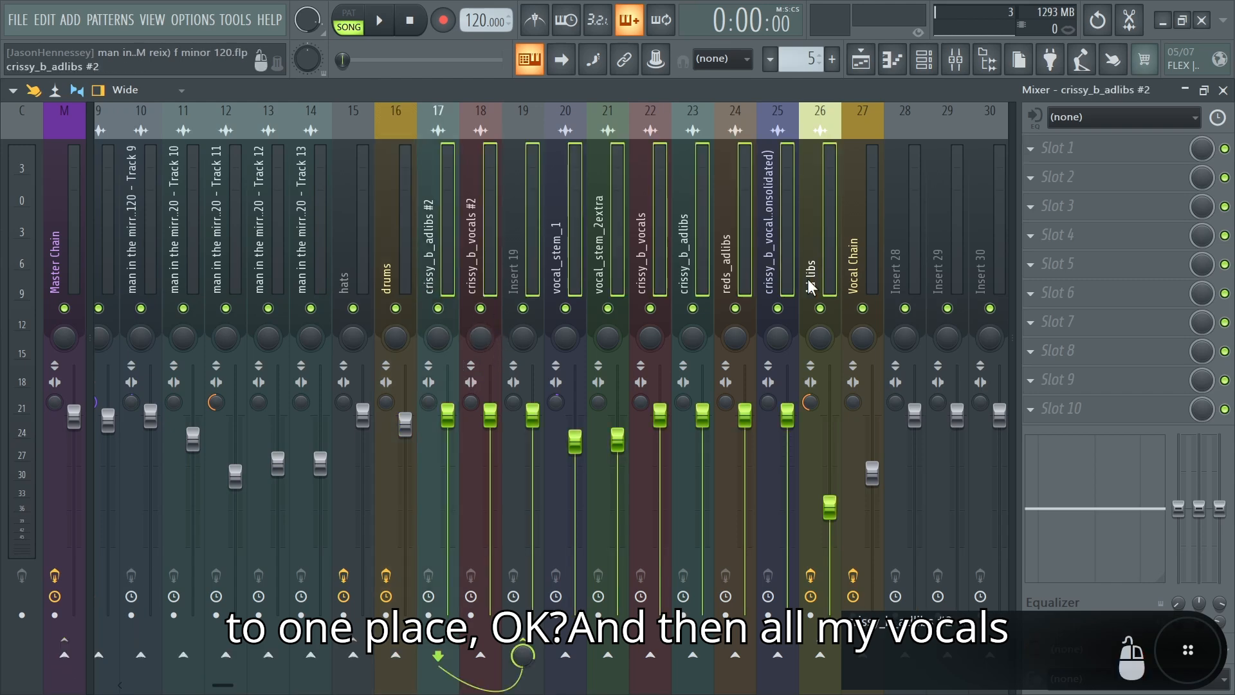
{"action": "left_click", "coordinate": [864, 257]}
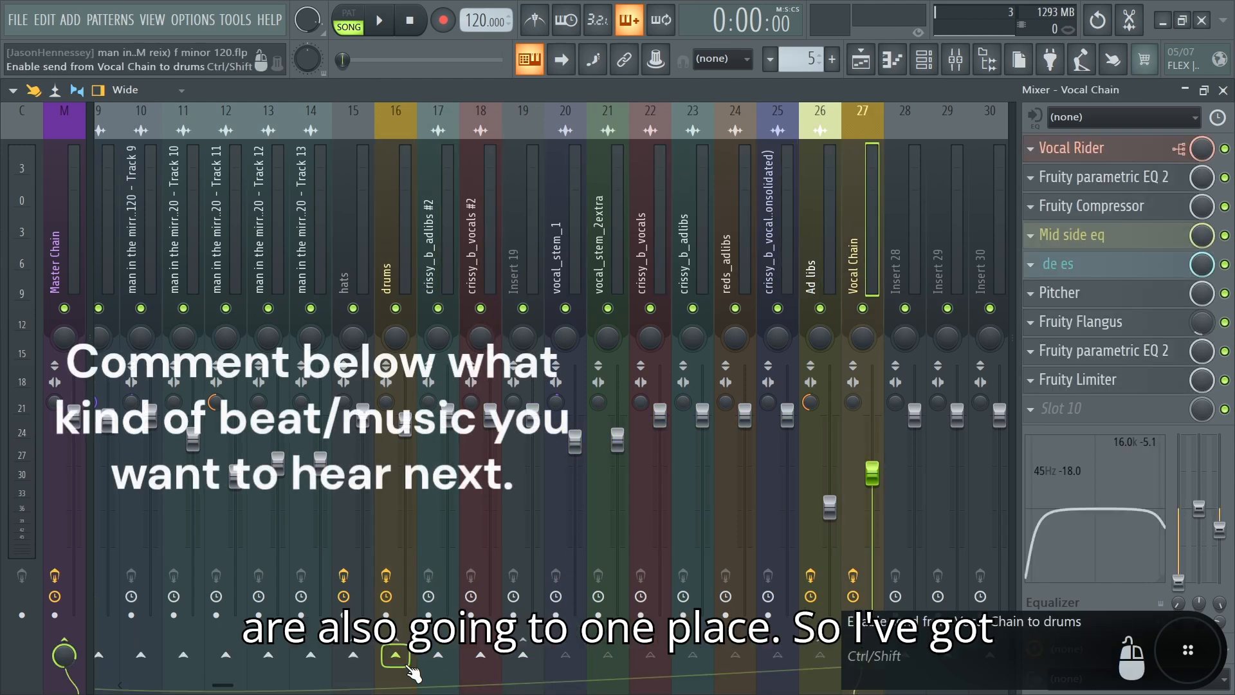
Step: Select the melodies bus in the mixer and open its Fruity Parametric EQ 2 to view the curve
{"action": "scroll", "coordinate": [285, 567], "scroll_direction": "left", "scroll_amount": 5}
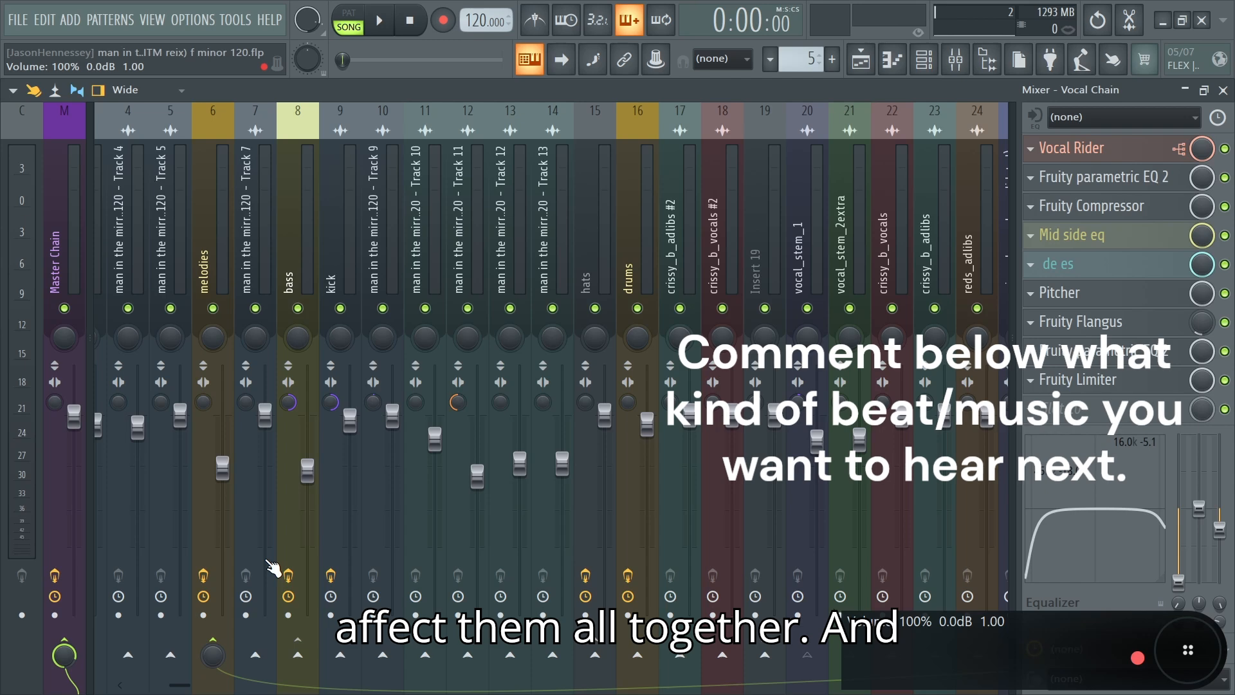
{"action": "scroll", "coordinate": [188, 688], "scroll_direction": "left", "scroll_amount": 3}
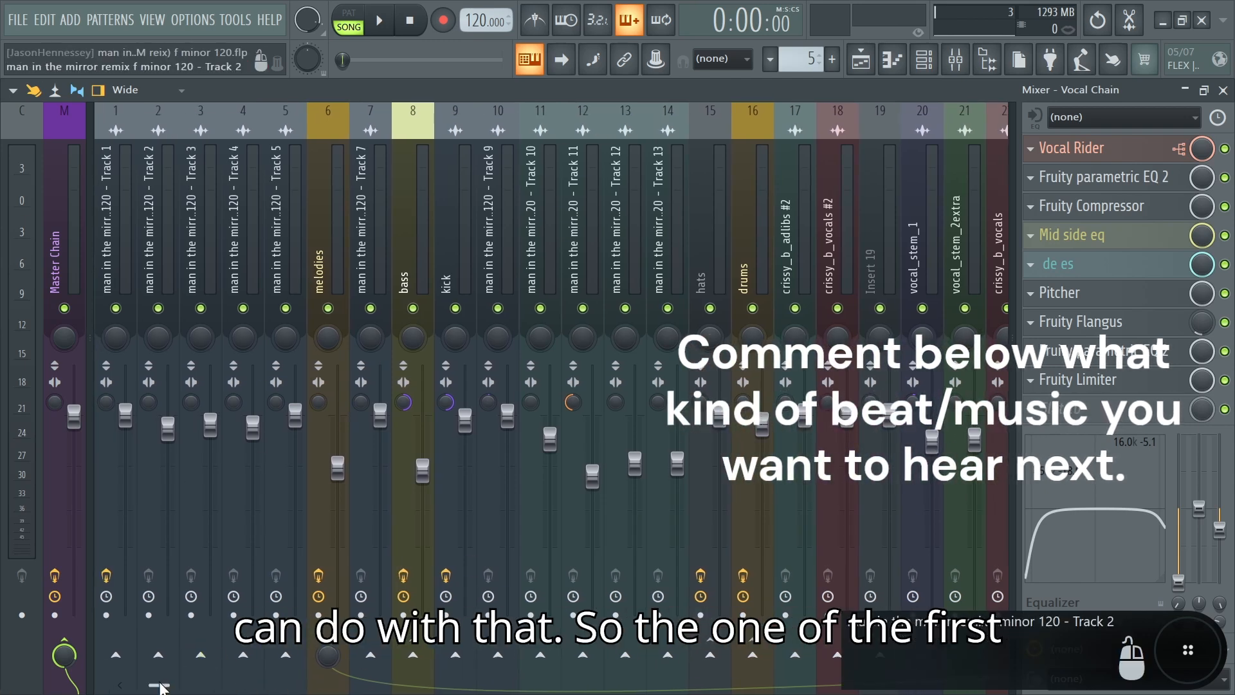
{"action": "scroll", "coordinate": [219, 658], "scroll_direction": "right", "scroll_amount": 2}
{"action": "left_click", "coordinate": [224, 261]}
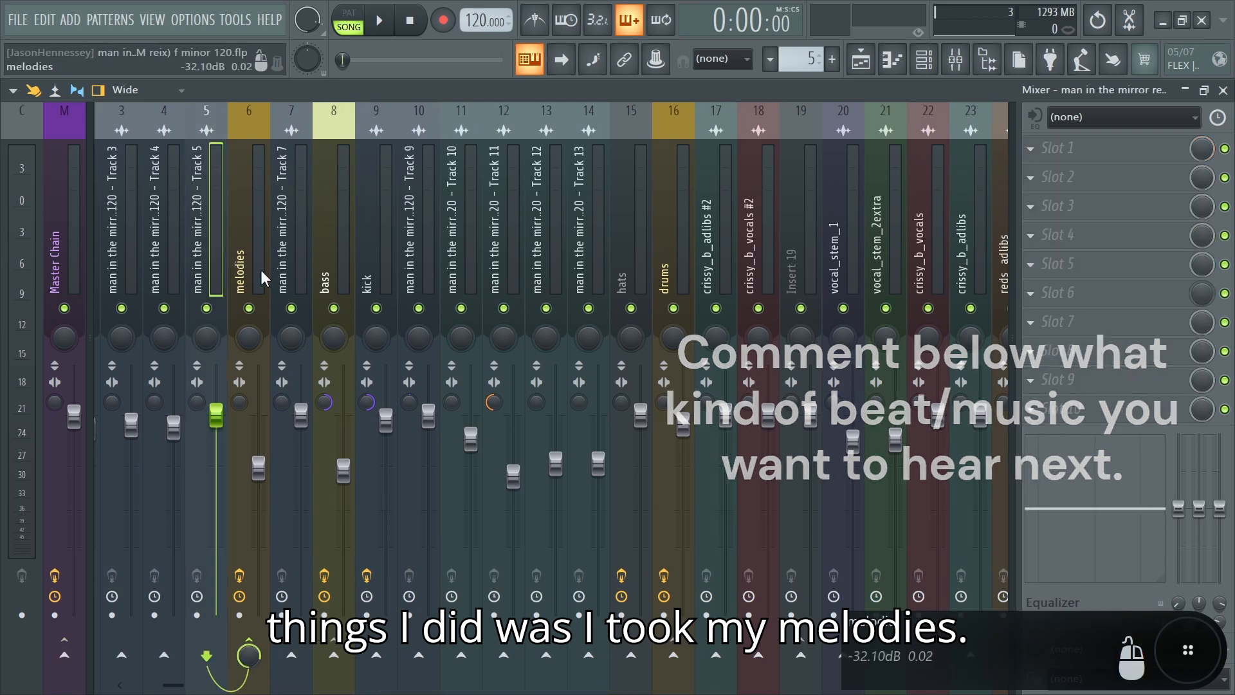
{"action": "left_click", "coordinate": [239, 270]}
{"action": "left_click", "coordinate": [1134, 153]}
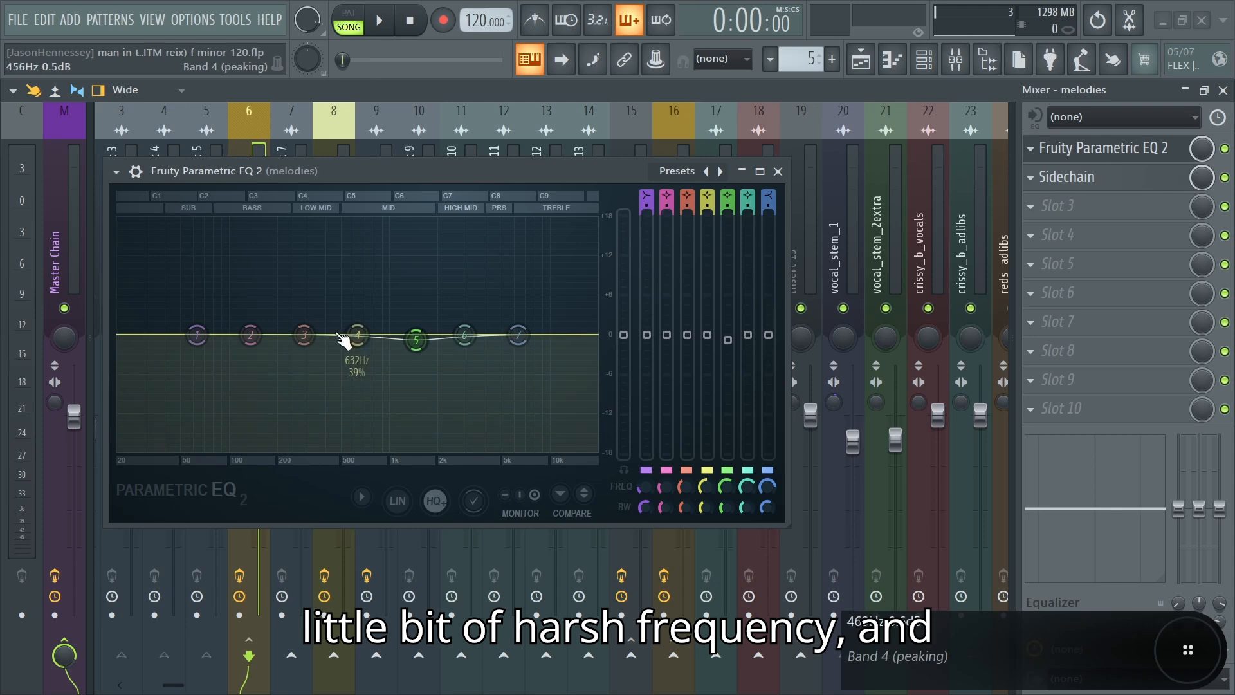
Step: Open the Sidechain effect on the melodies bus, review its compressor settings and close it
{"action": "left_click", "coordinate": [1060, 178]}
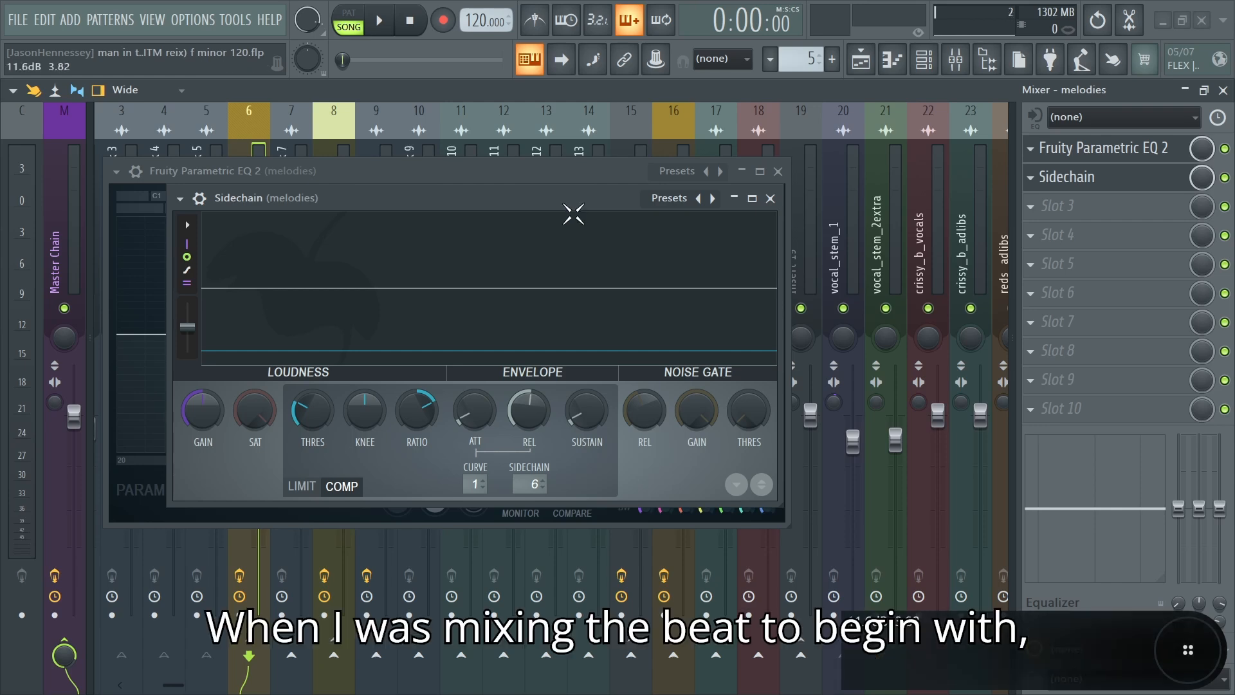
{"action": "left_click_drag", "start_coordinate": [584, 191], "coordinate": [596, 153]}
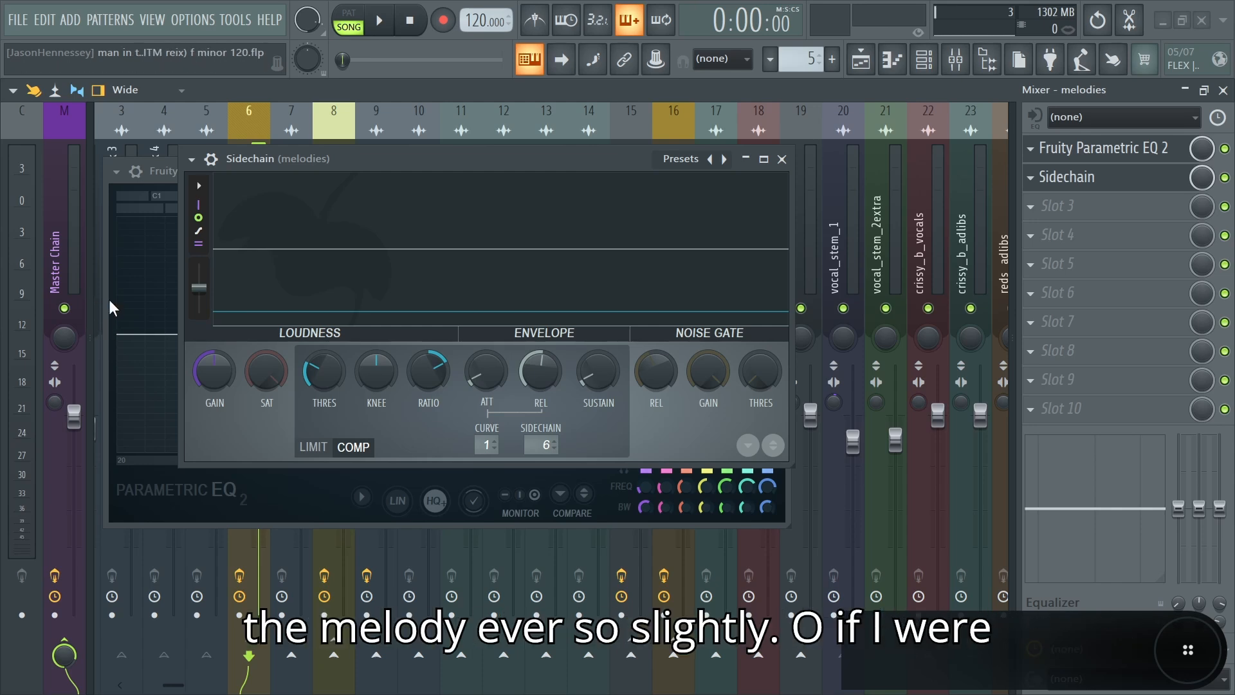
{"action": "left_click", "coordinate": [783, 160]}
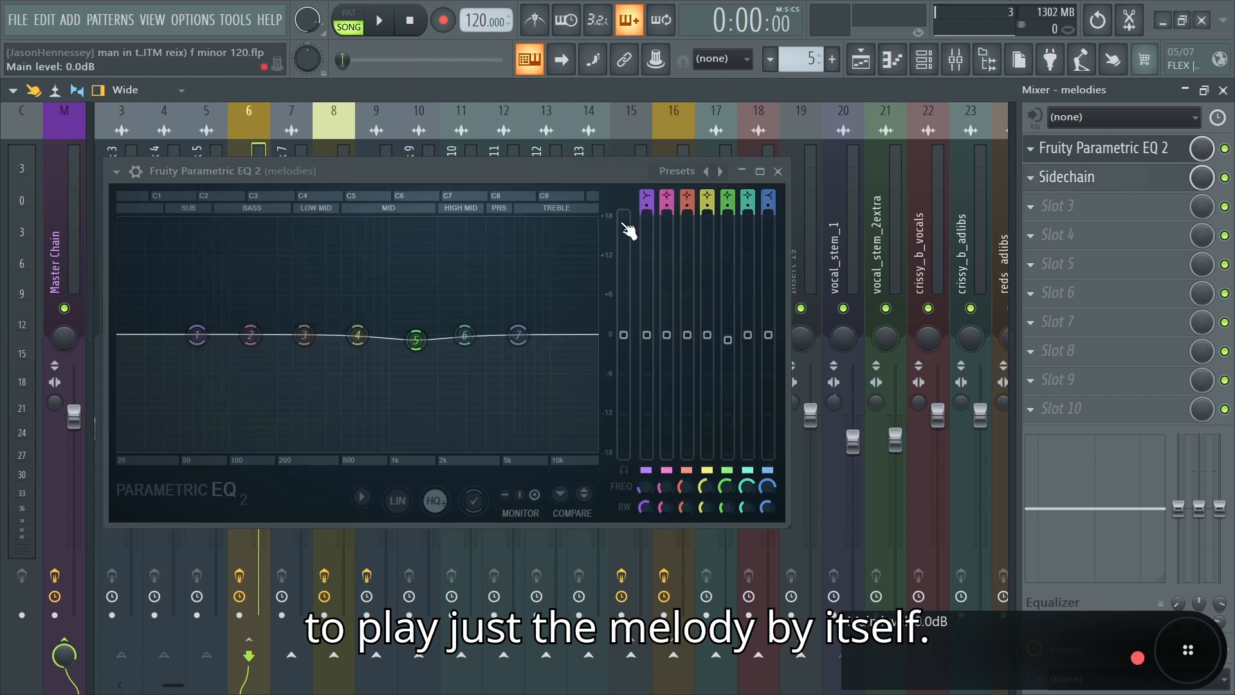
Step: Play the soloed melody tracks in the playlist from about bar 17
{"action": "left_click", "coordinate": [299, 133]}
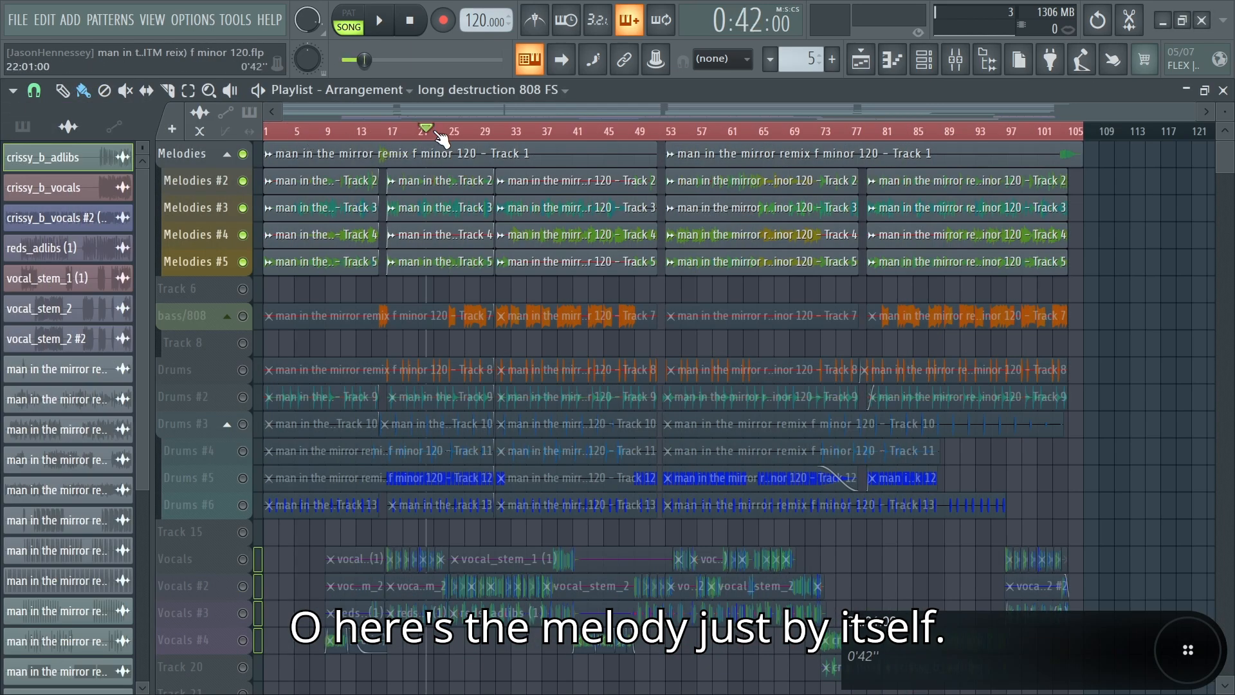
{"action": "key", "text": "space"}
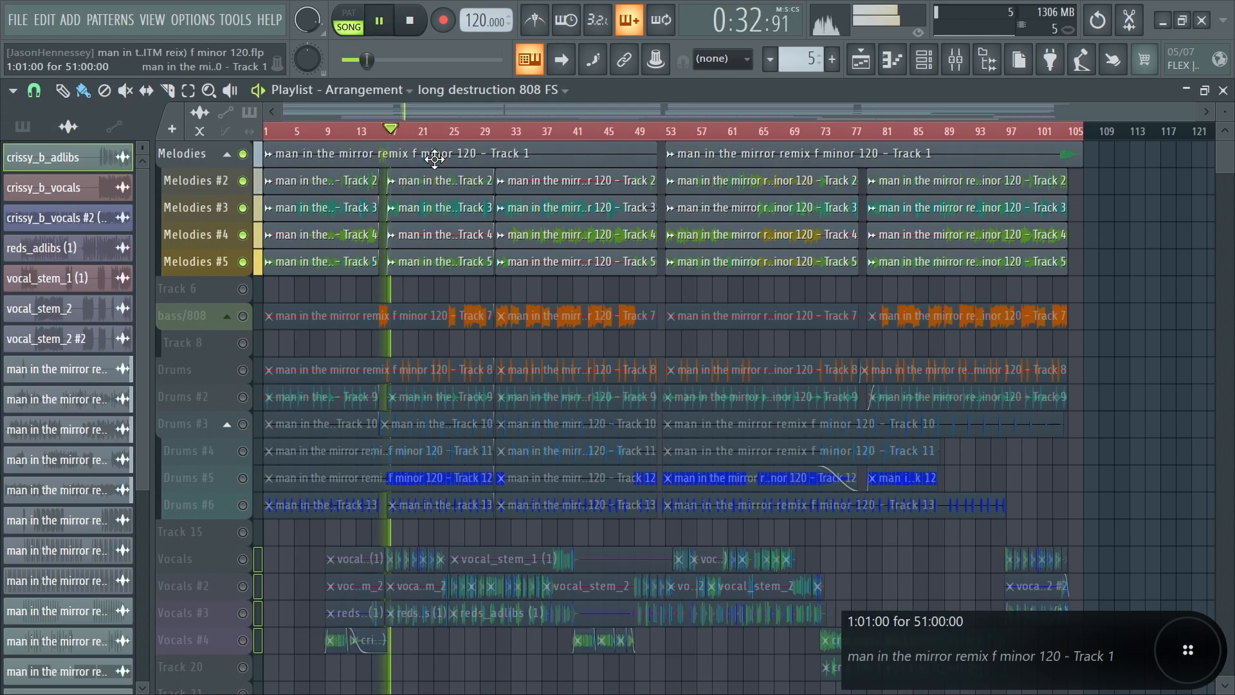
{"action": "scroll", "coordinate": [400, 281], "scroll_direction": "up", "scroll_amount": 2}
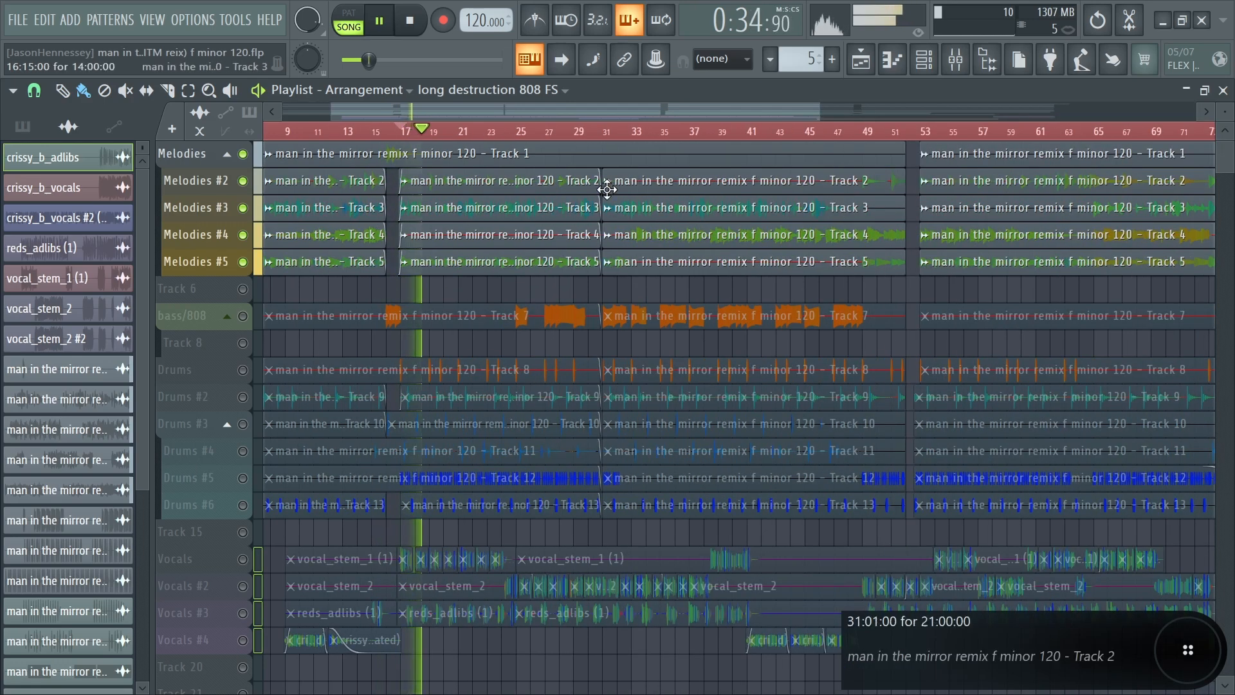
Step: Watch the playing melody signal in the melodies bus's Sidechain effect, then close the effect and stop playback
{"action": "left_click", "coordinate": [956, 60]}
{"action": "left_click", "coordinate": [1107, 190]}
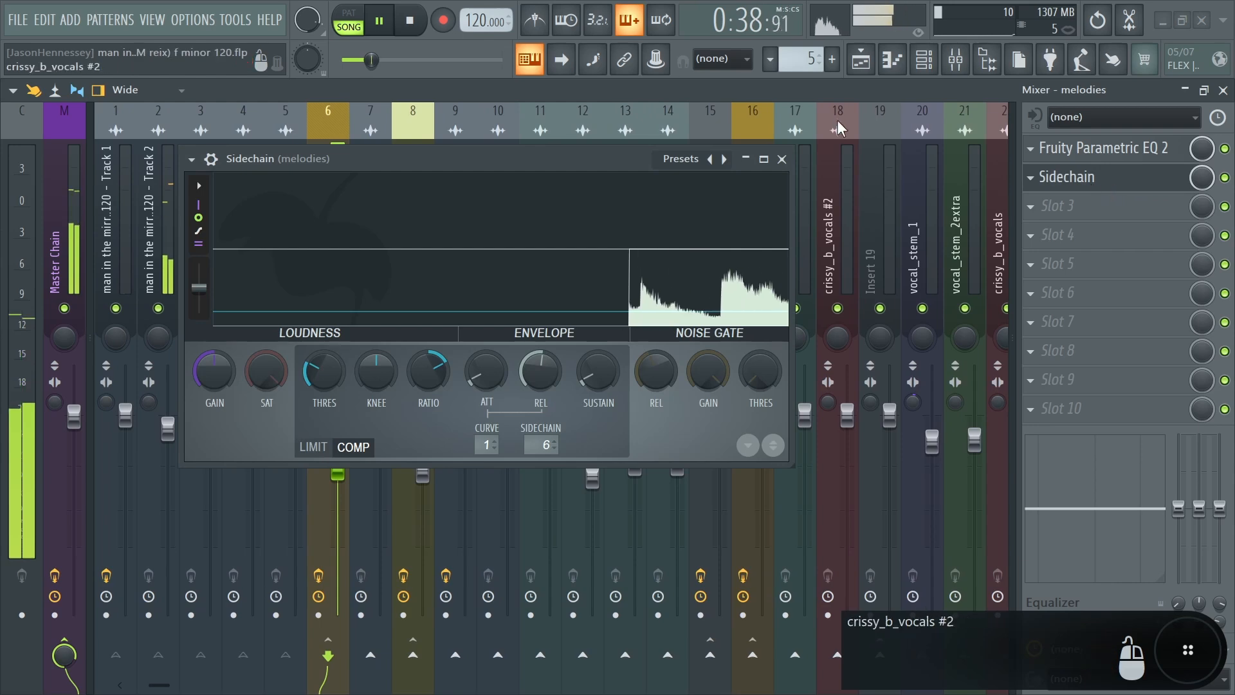
{"action": "left_click", "coordinate": [781, 159]}
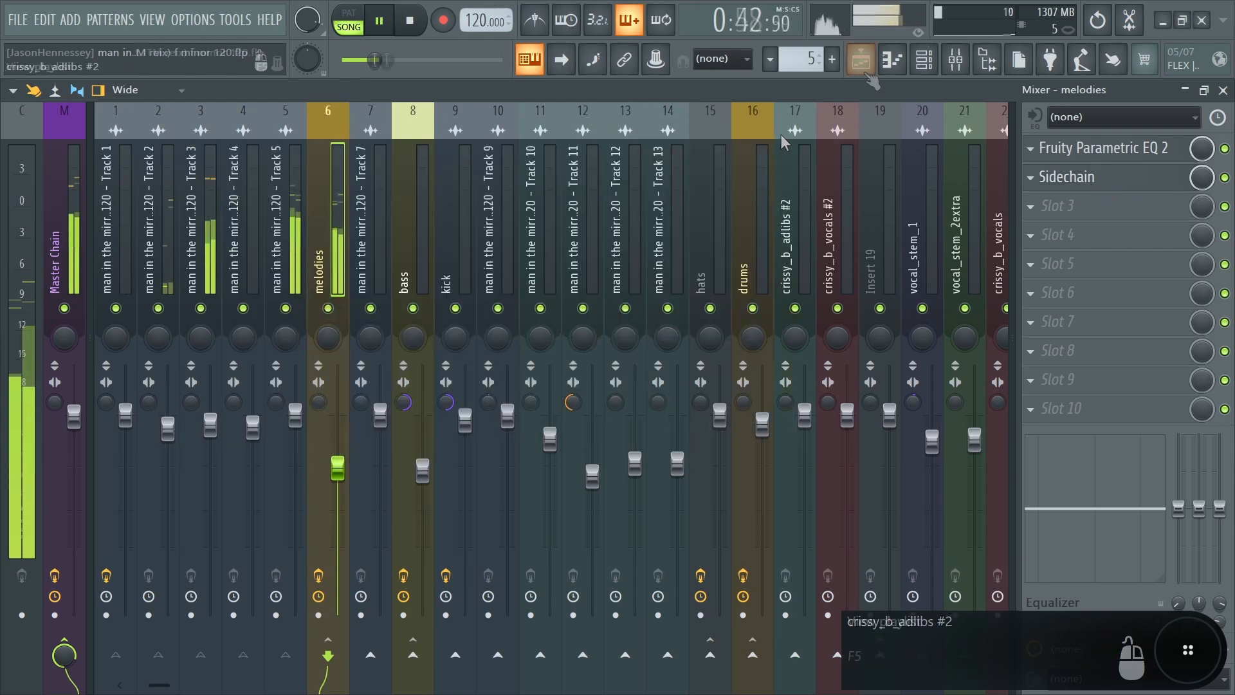
{"action": "key", "text": "space"}
{"action": "key", "text": "ctrl+s"}
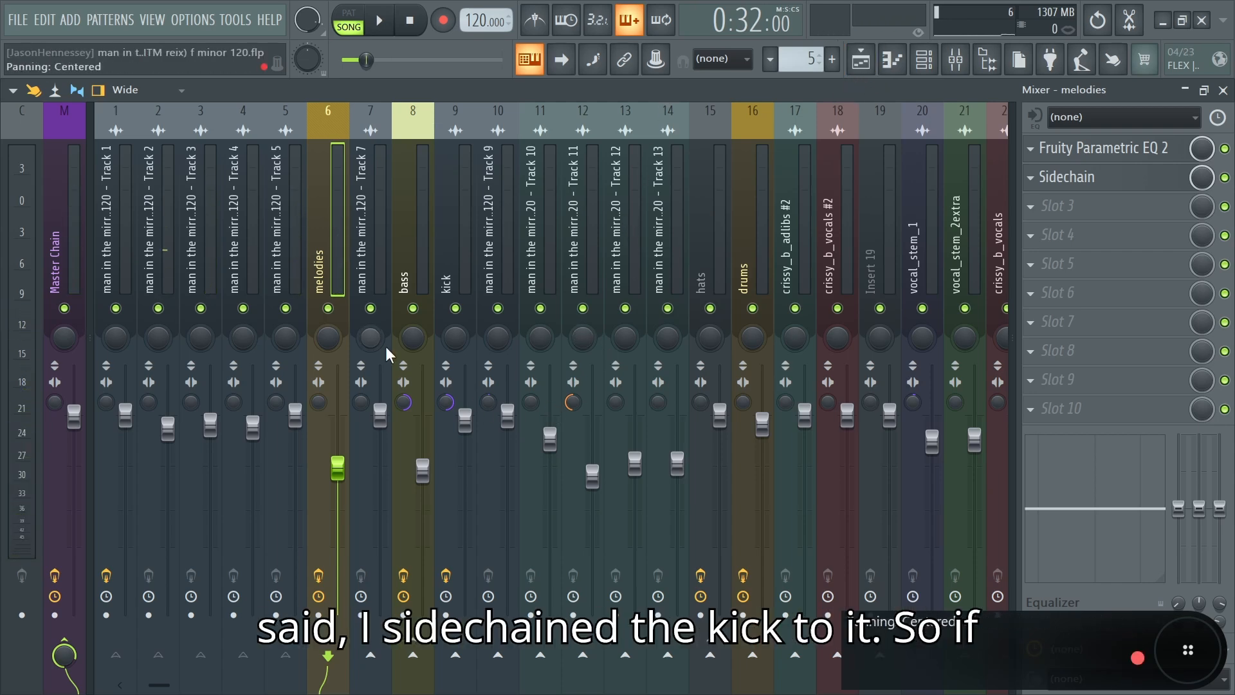
Step: Reopen the Sidechain effect on the melodies bus and play the melody repeatedly to examine its signal for volume ducks
{"action": "left_click", "coordinate": [1091, 183]}
{"action": "key", "text": "space"}
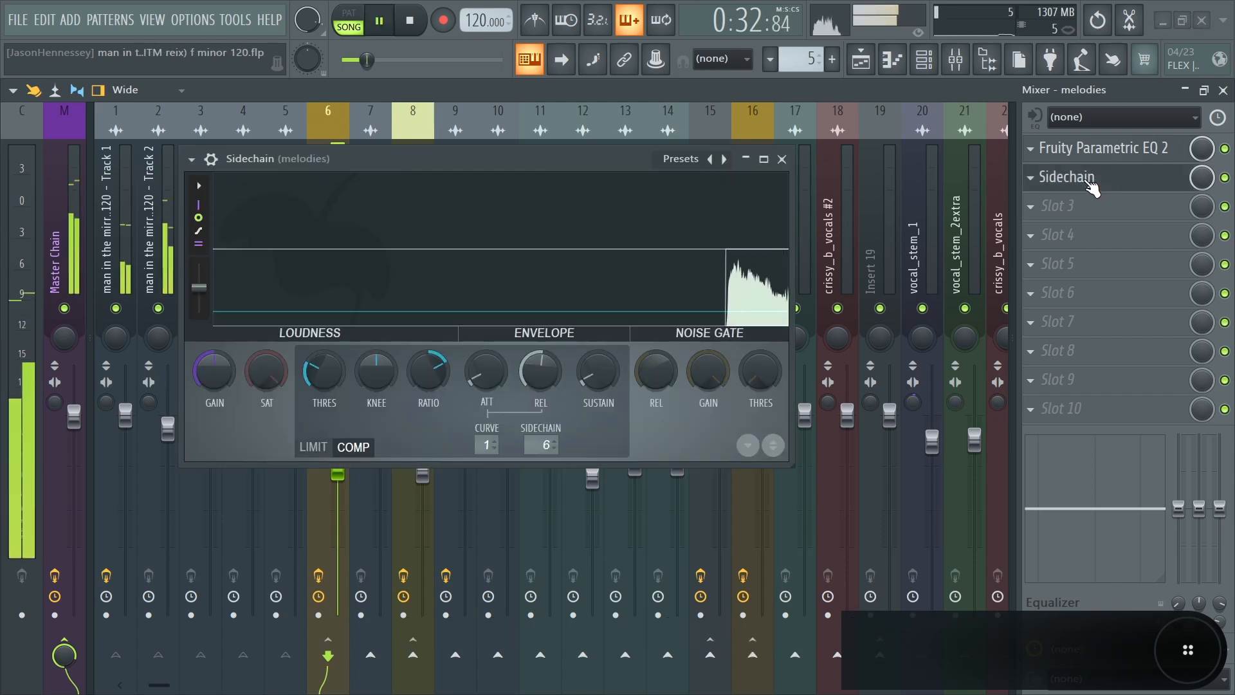
{"action": "key", "text": "space"}
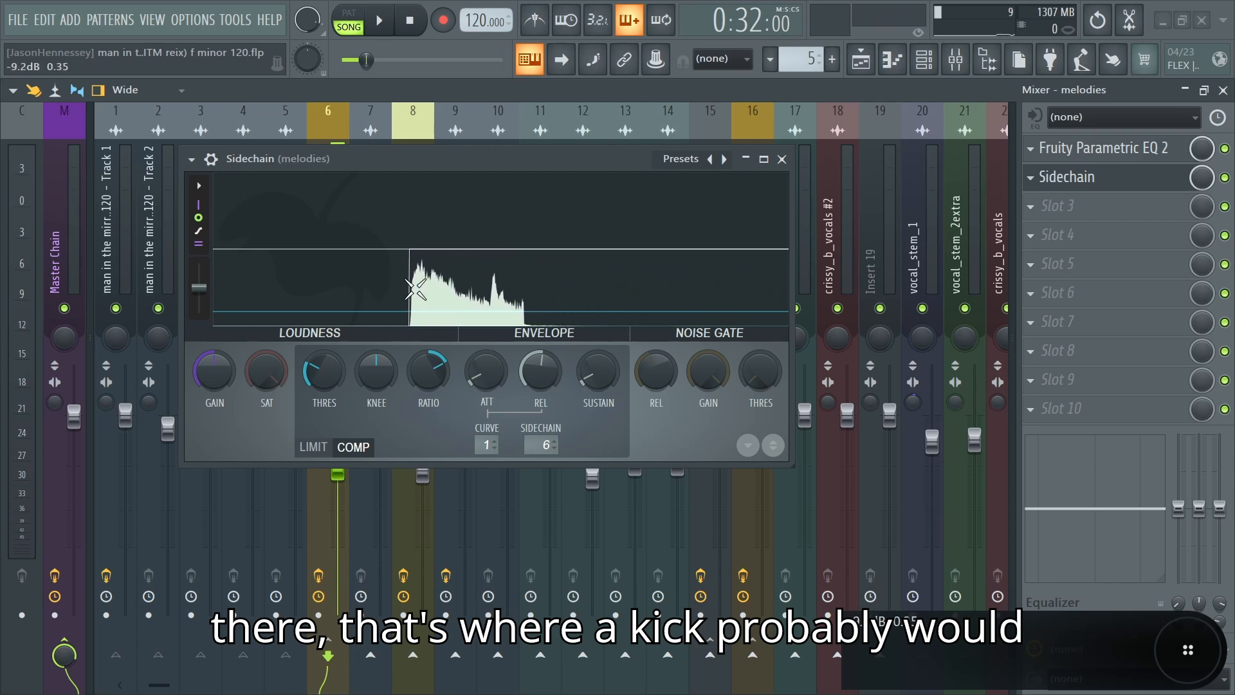
{"action": "key", "text": "space"}
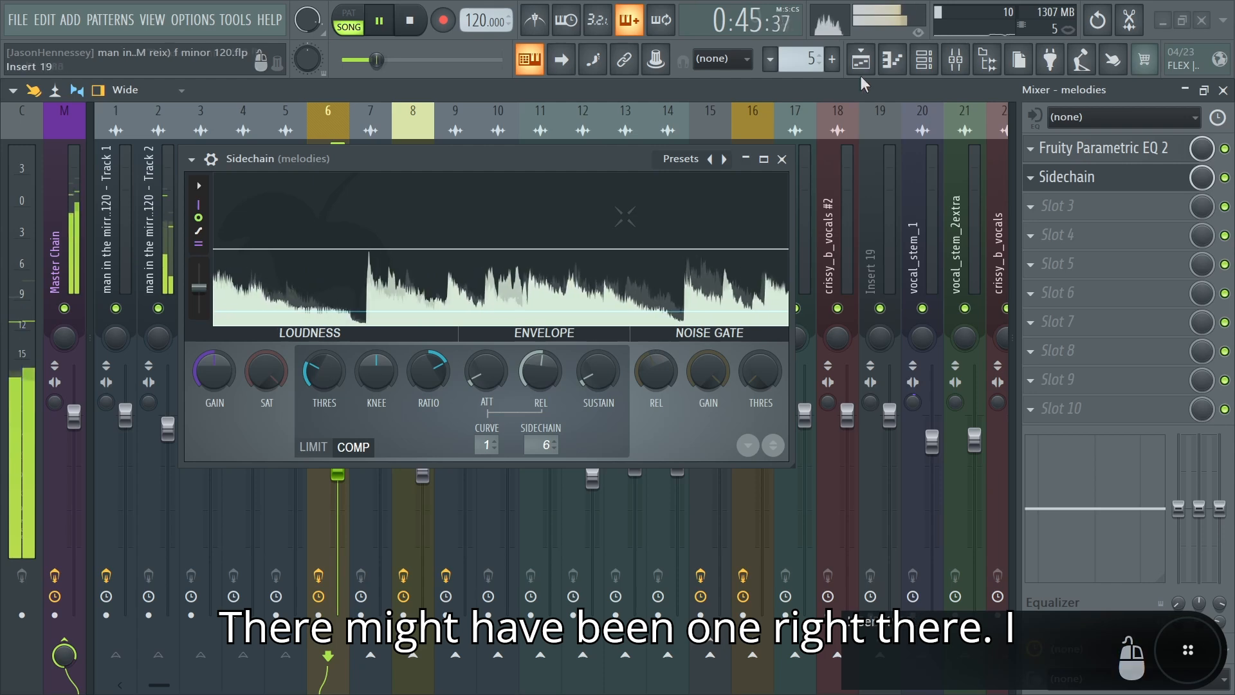
{"action": "key", "text": "space"}
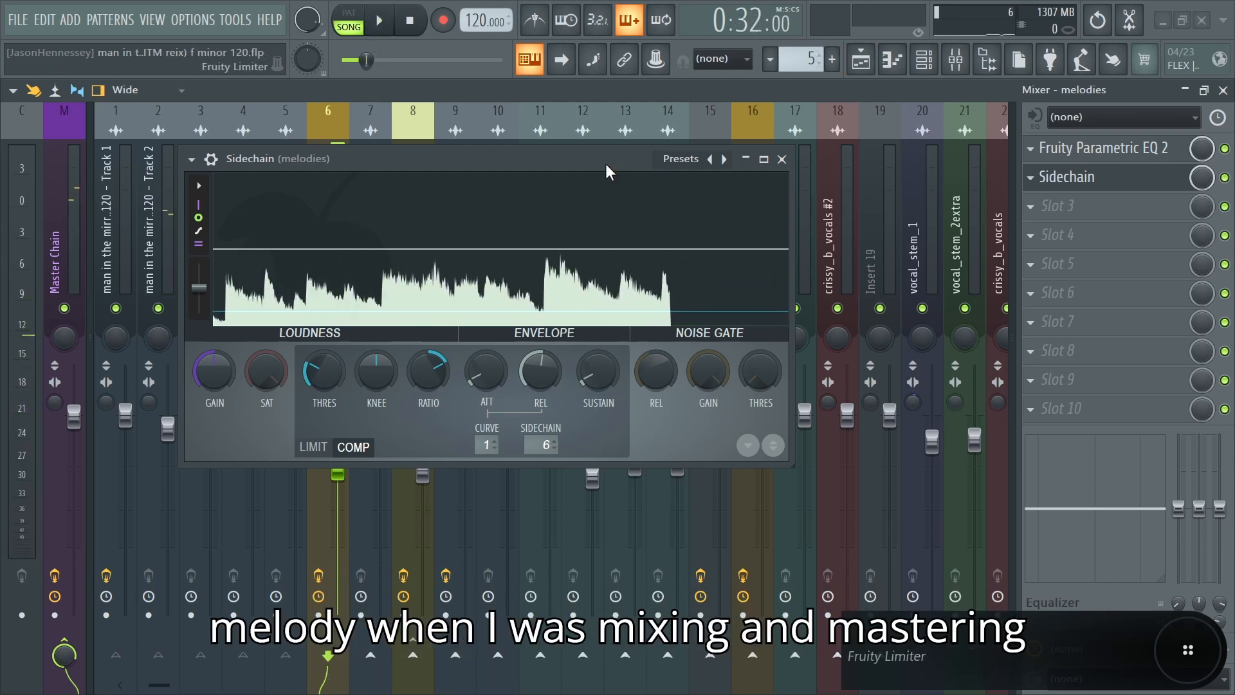
{"action": "left_click_drag", "start_coordinate": [605, 164], "coordinate": [558, 382]}
{"action": "left_click", "coordinate": [735, 378]}
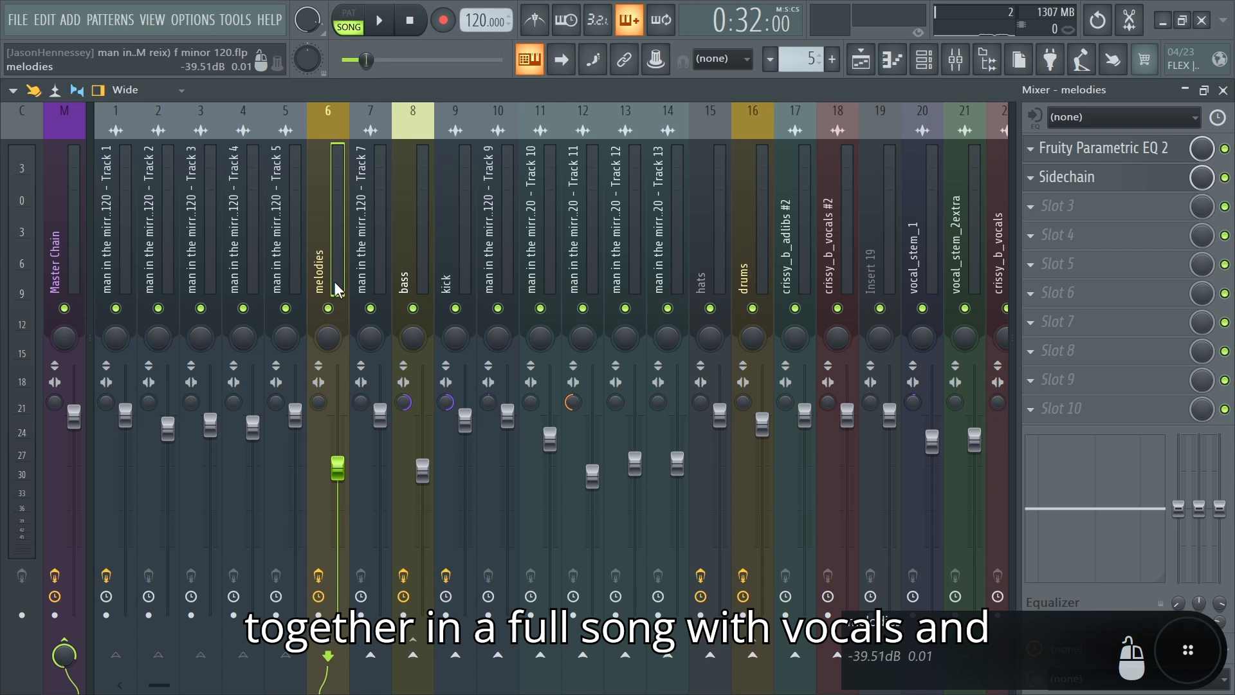
Step: Inspect the Vocal Chain bus and the Sidechain effect on the melodies bus that ducks the melody under the vocals
{"action": "left_click_drag", "start_coordinate": [161, 685], "coordinate": [222, 686]}
{"action": "left_click", "coordinate": [876, 281]}
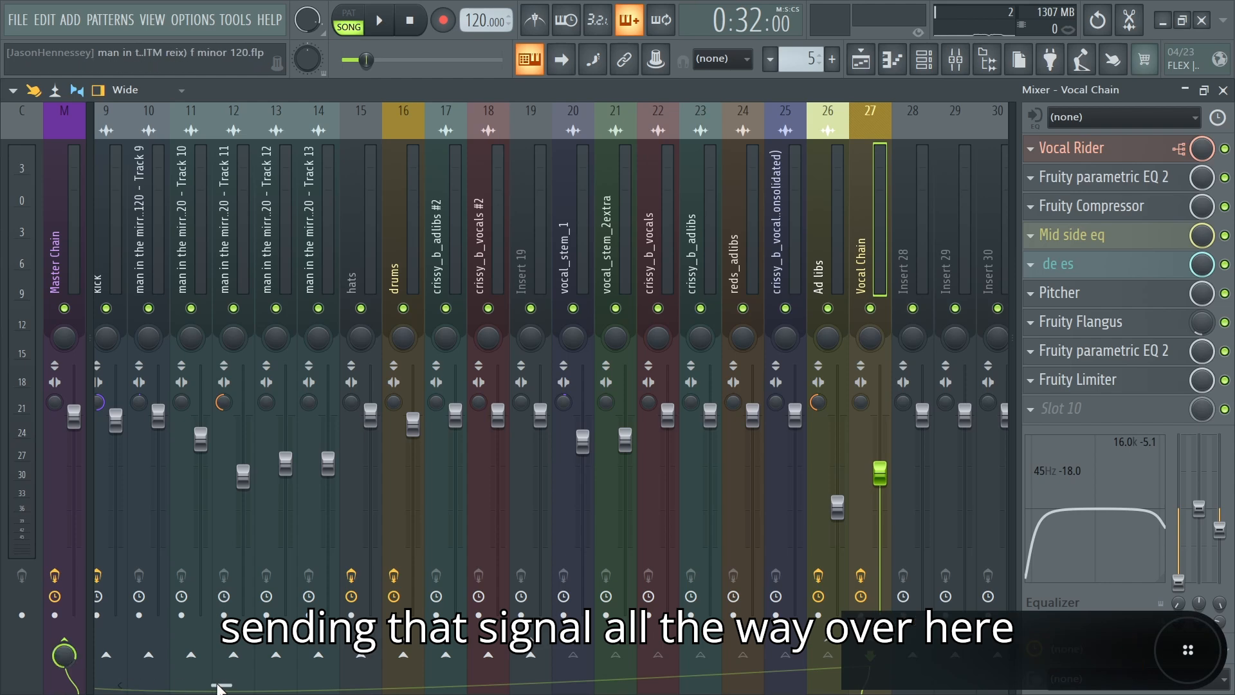
{"action": "left_click_drag", "start_coordinate": [219, 689], "coordinate": [153, 689]}
{"action": "left_click", "coordinate": [330, 260]}
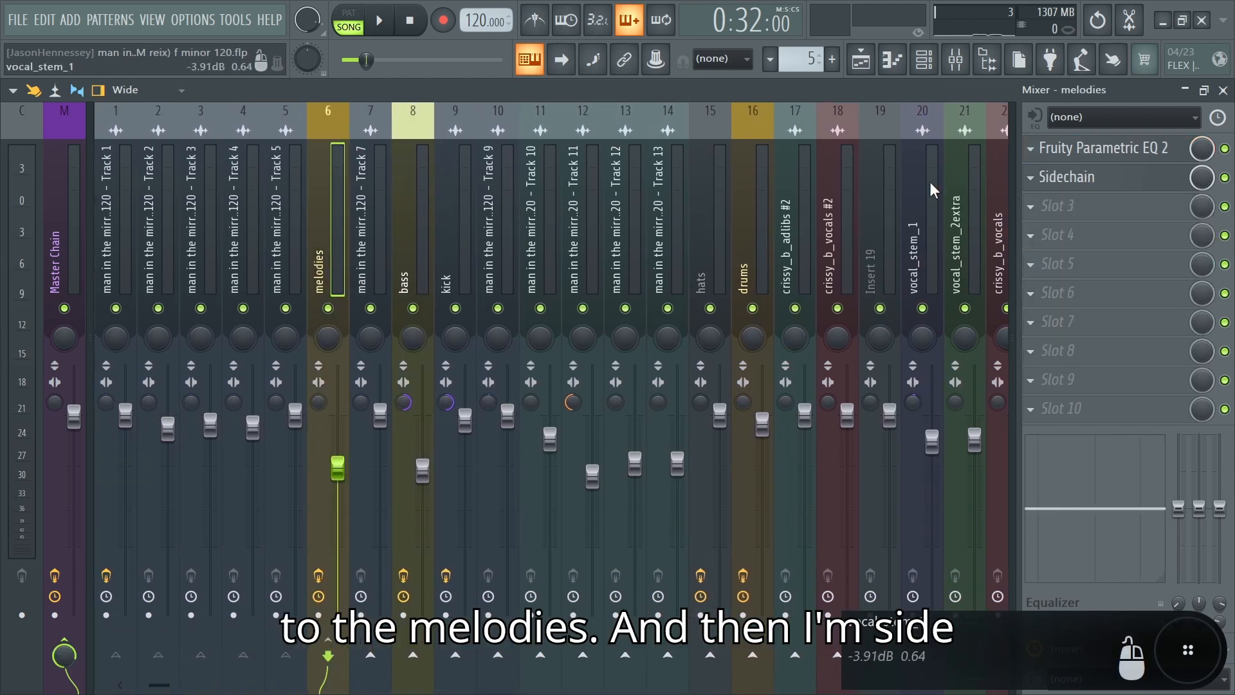
{"action": "left_click", "coordinate": [1094, 178]}
Step: Close the Sidechain effect, unmute the four vocal tracks in the playlist and play them together with the melodies
{"action": "left_click", "coordinate": [860, 59]}
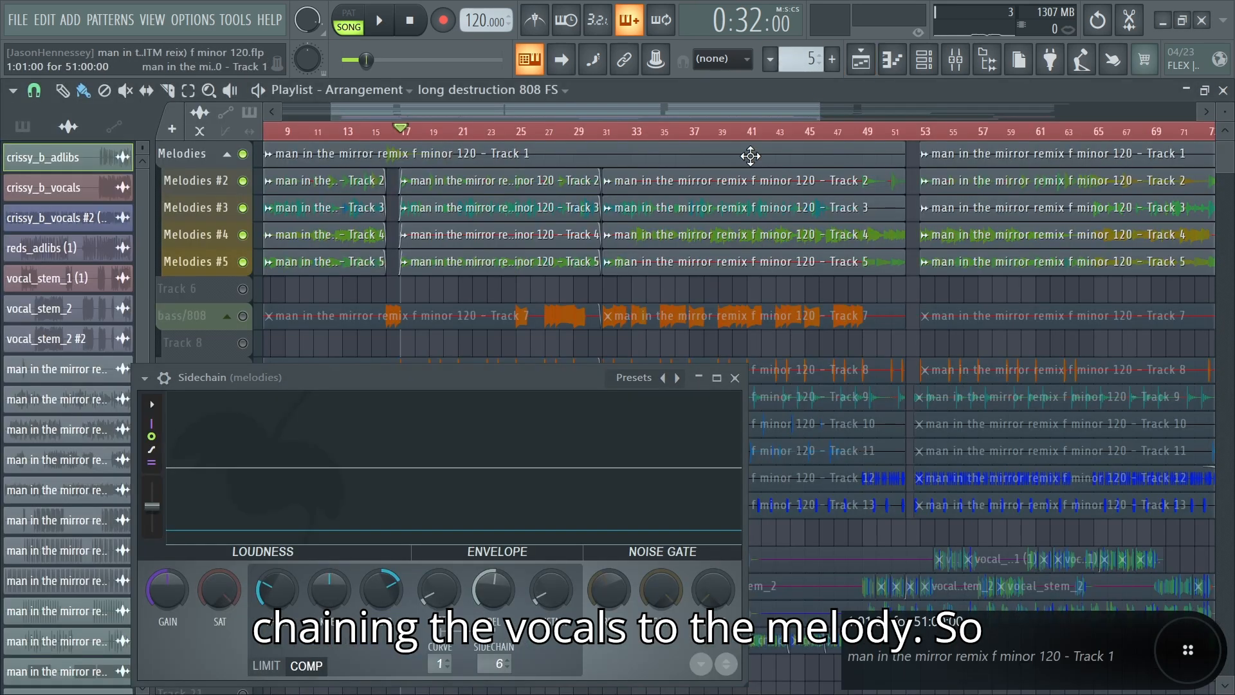
{"action": "left_click", "coordinate": [736, 378]}
{"action": "scroll", "coordinate": [436, 381], "scroll_direction": "down", "scroll_amount": 3}
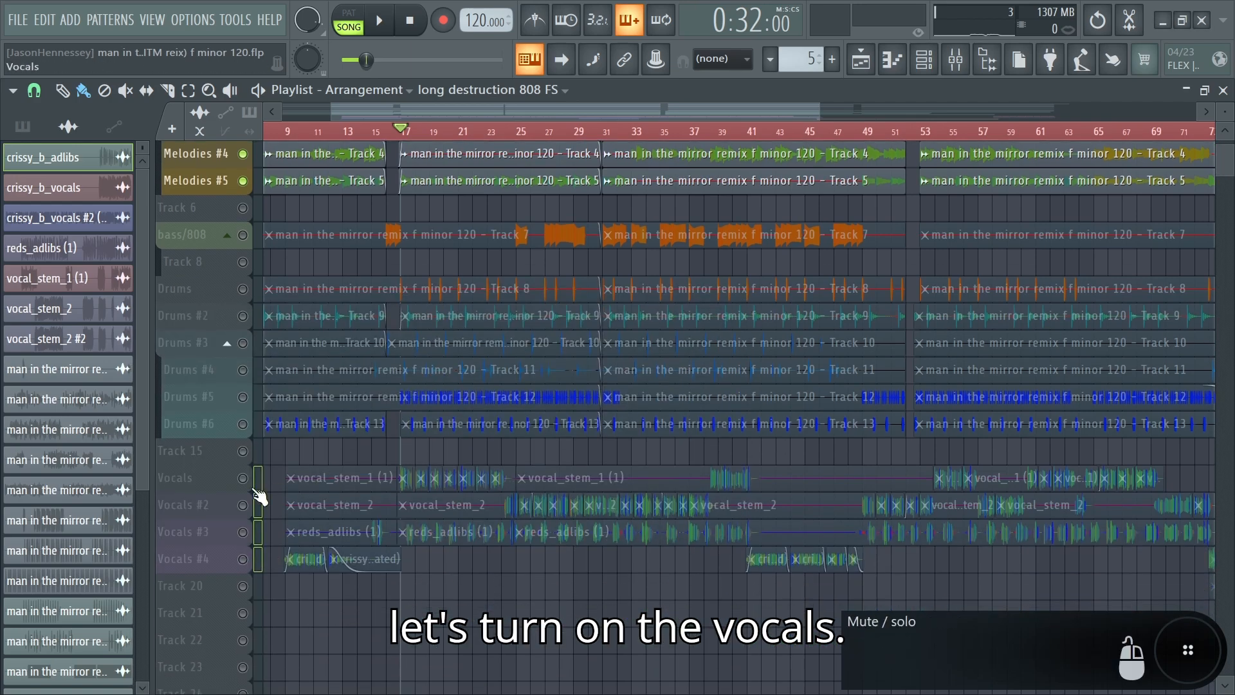
{"action": "left_click_drag", "start_coordinate": [242, 478], "coordinate": [243, 559]}
{"action": "key", "text": "space"}
{"action": "scroll", "coordinate": [862, 220], "scroll_direction": "up", "scroll_amount": 2}
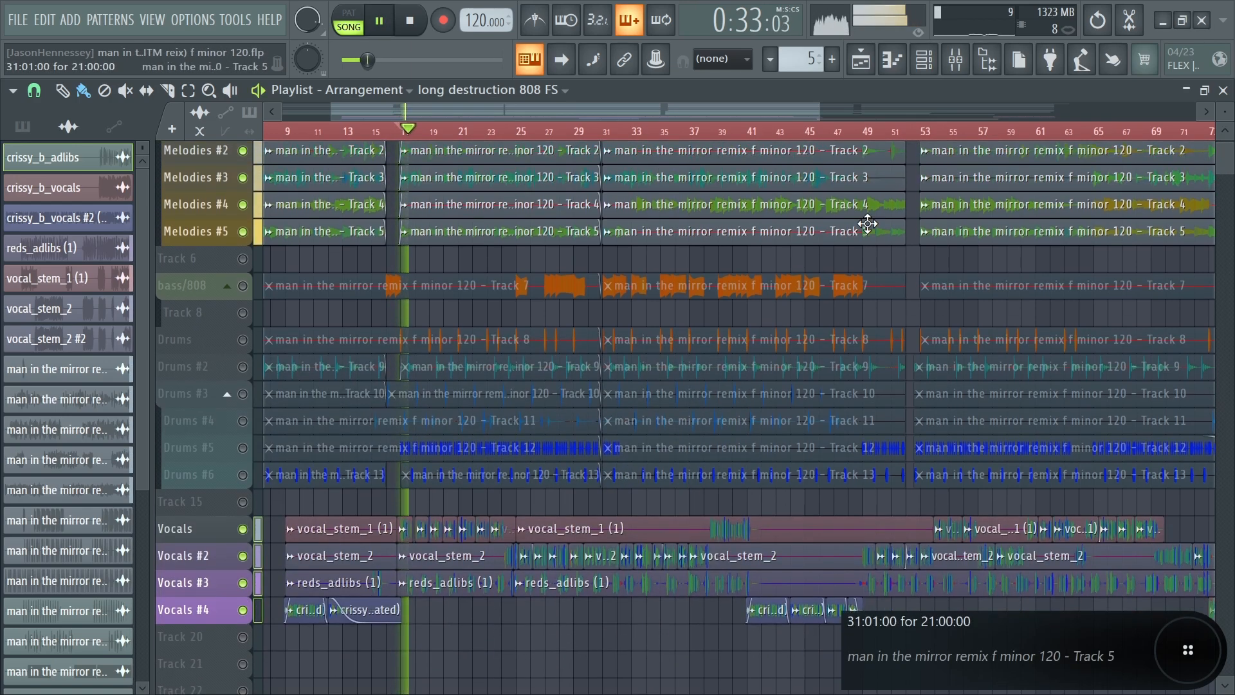
Step: Open the Sidechain effect on the melodies bus and replay the song to examine how the vocals duck the melody
{"action": "left_click", "coordinate": [973, 67]}
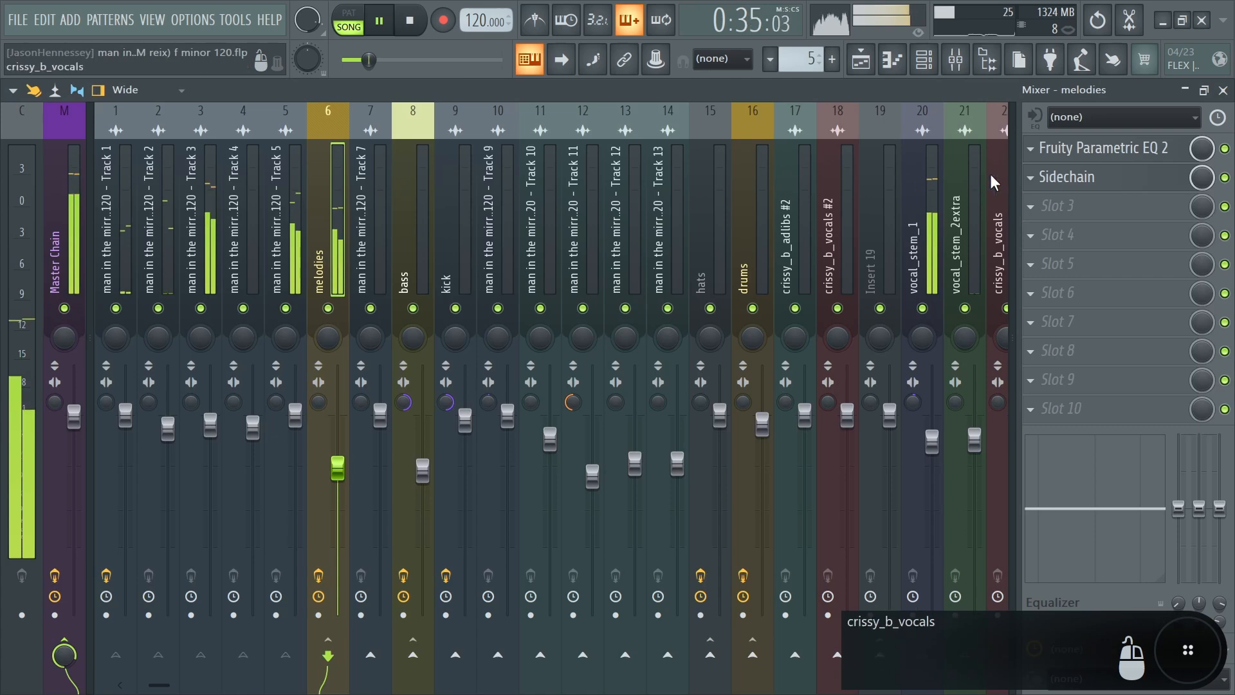
{"action": "left_click", "coordinate": [1093, 180]}
{"action": "left_click_drag", "start_coordinate": [563, 376], "coordinate": [592, 232]}
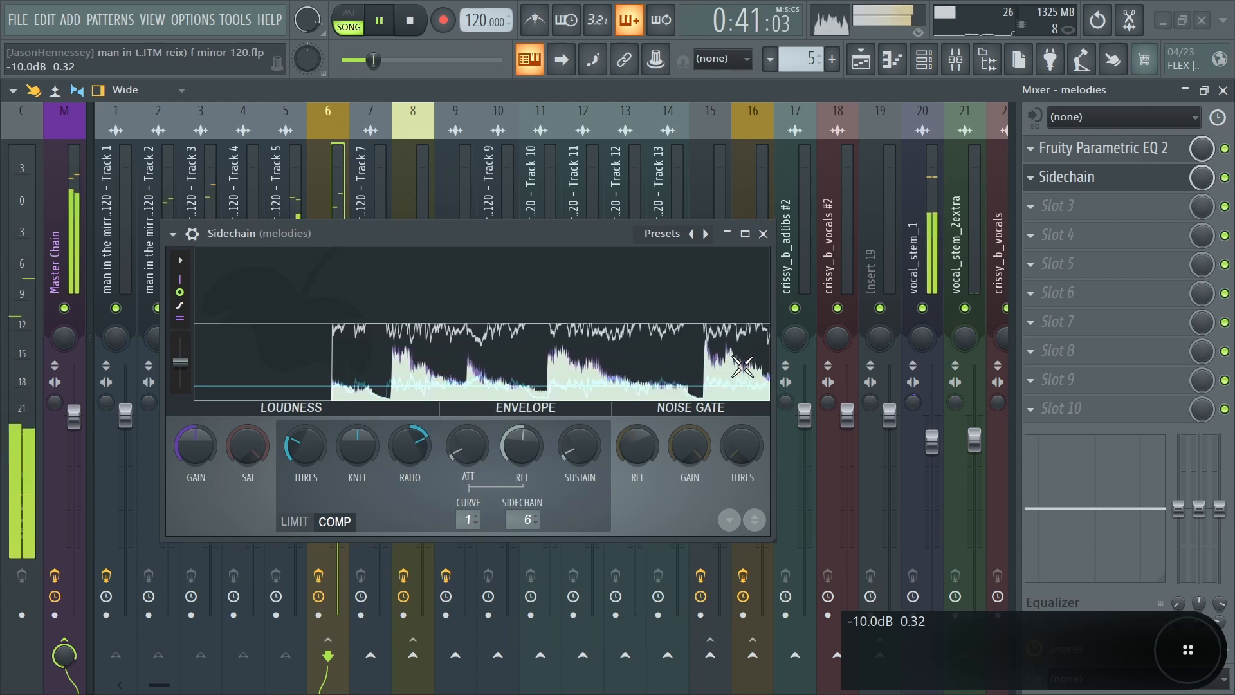
{"action": "key", "text": "space"}
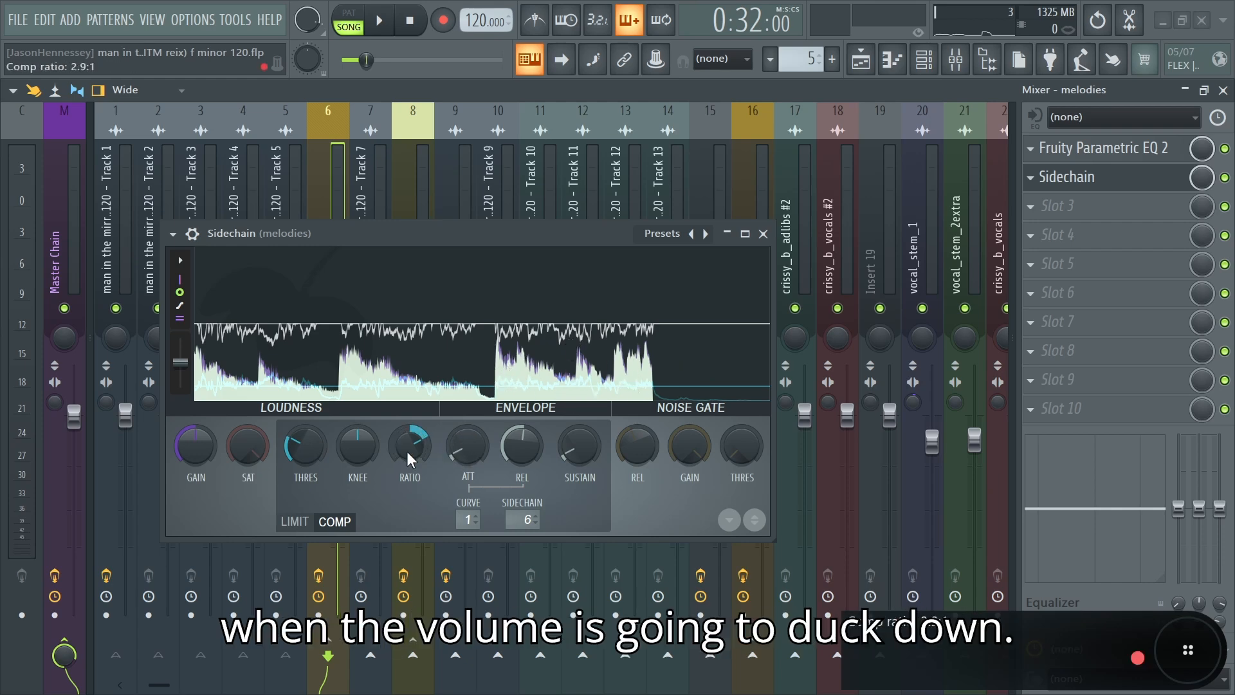
{"action": "key", "text": "space"}
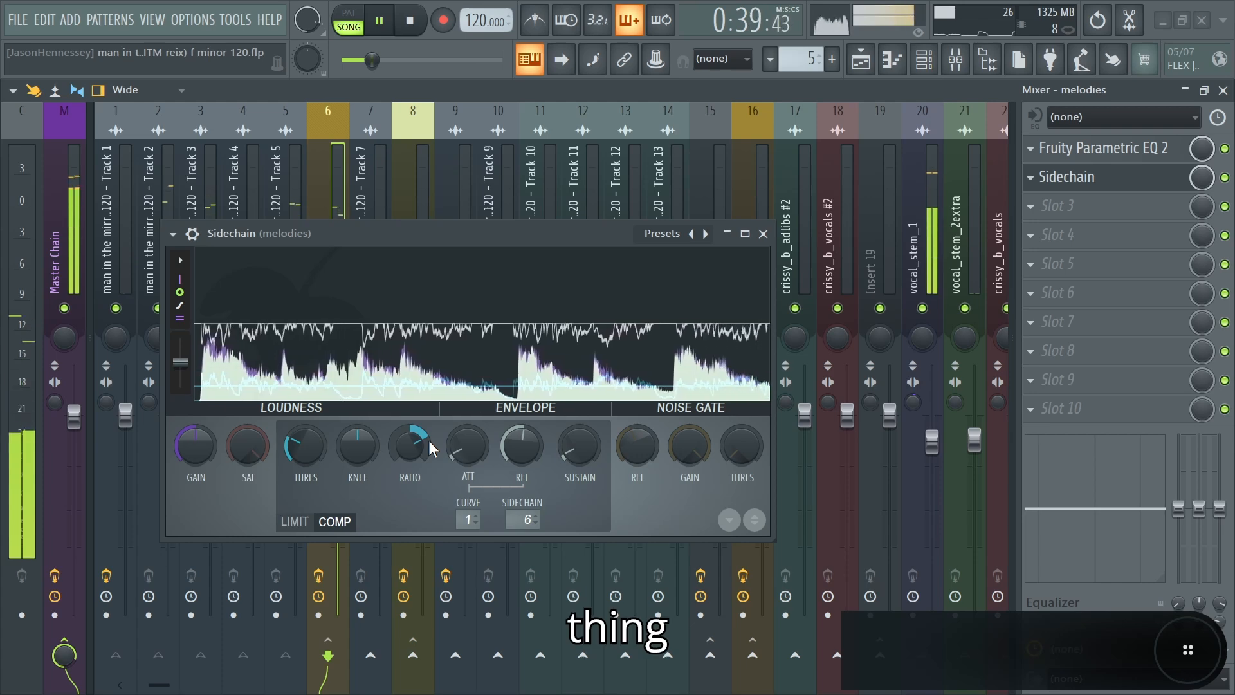
{"action": "key", "text": "space"}
Step: Inspect the bass bus and the routing of the Track 7 bass stem into it
{"action": "left_click", "coordinate": [327, 267]}
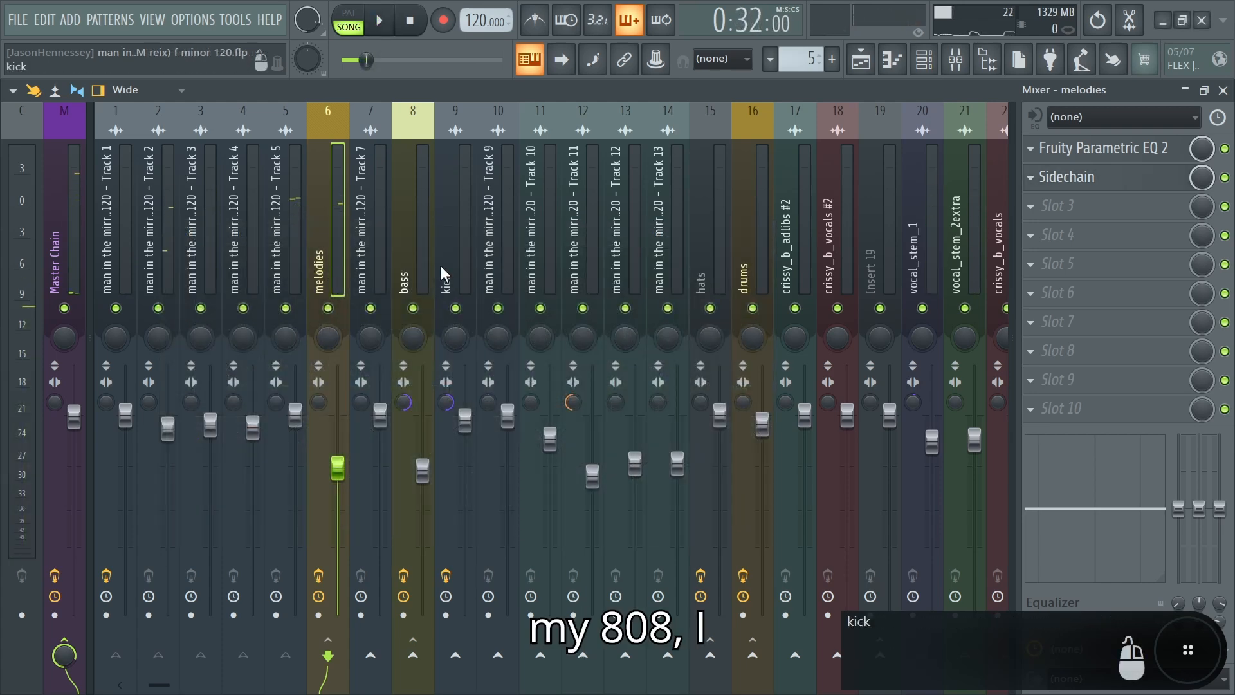
{"action": "left_click", "coordinate": [416, 273]}
{"action": "left_click", "coordinate": [381, 273]}
{"action": "left_click", "coordinate": [408, 268]}
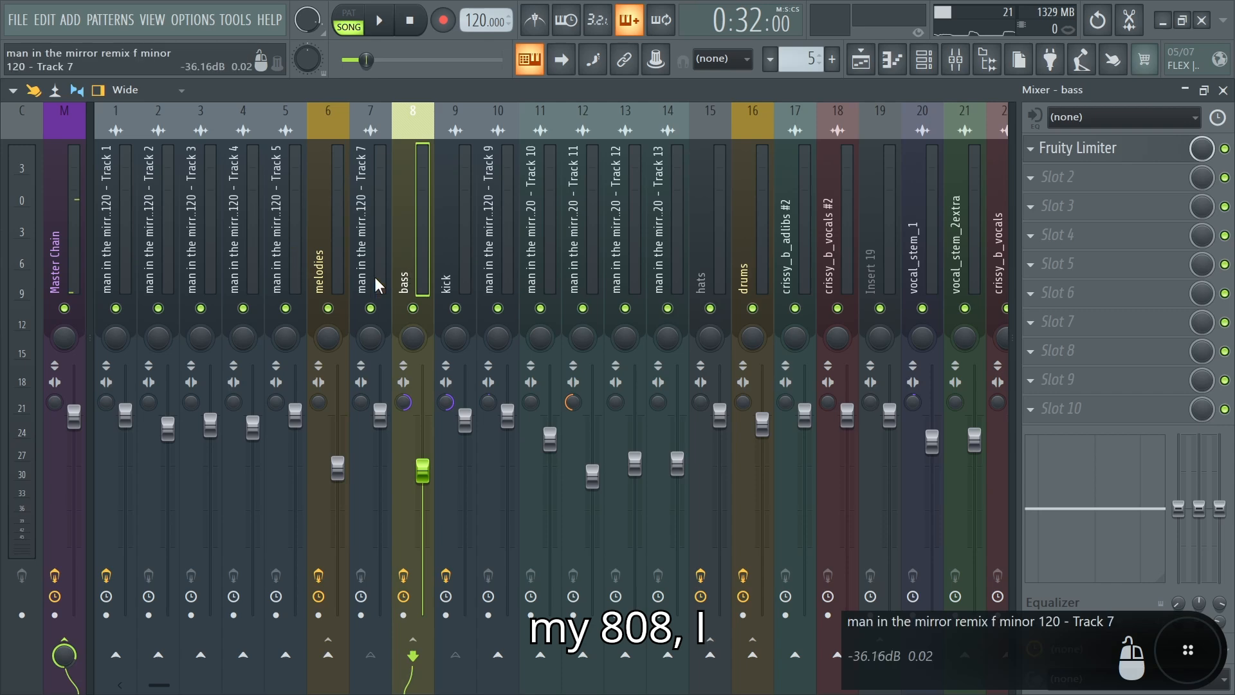
{"action": "left_click", "coordinate": [374, 276]}
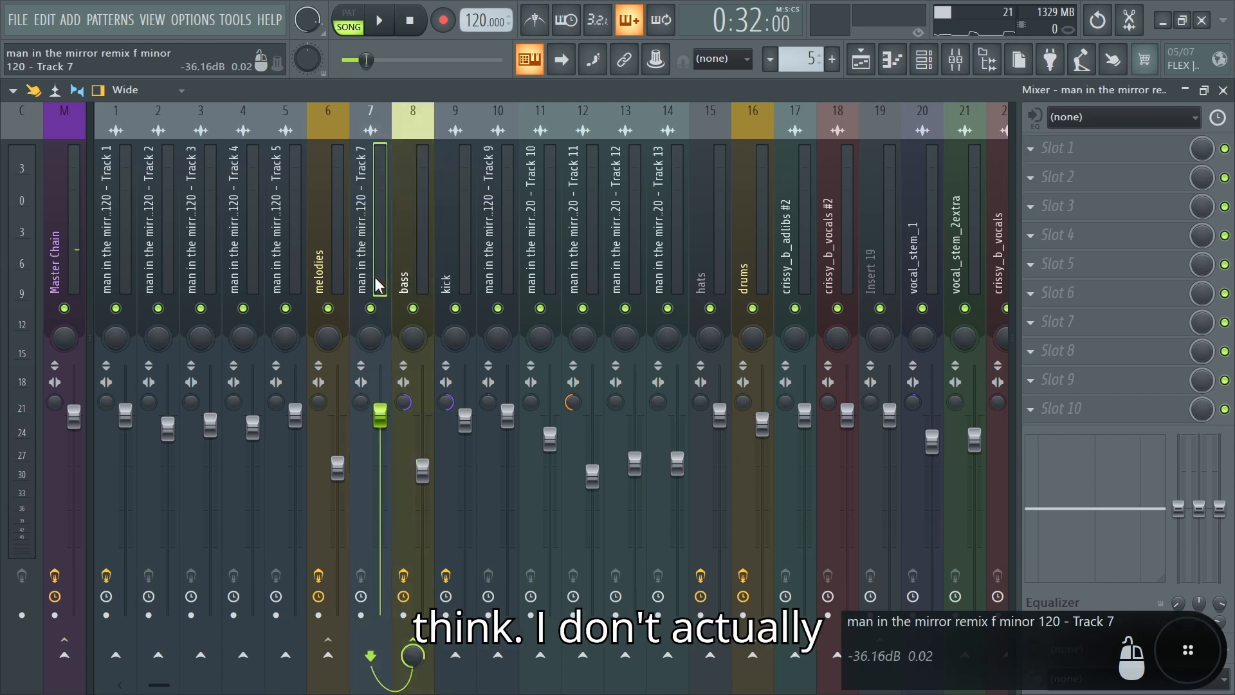
Step: Solo the bass/808 track in the playlist
{"action": "left_click", "coordinate": [861, 60]}
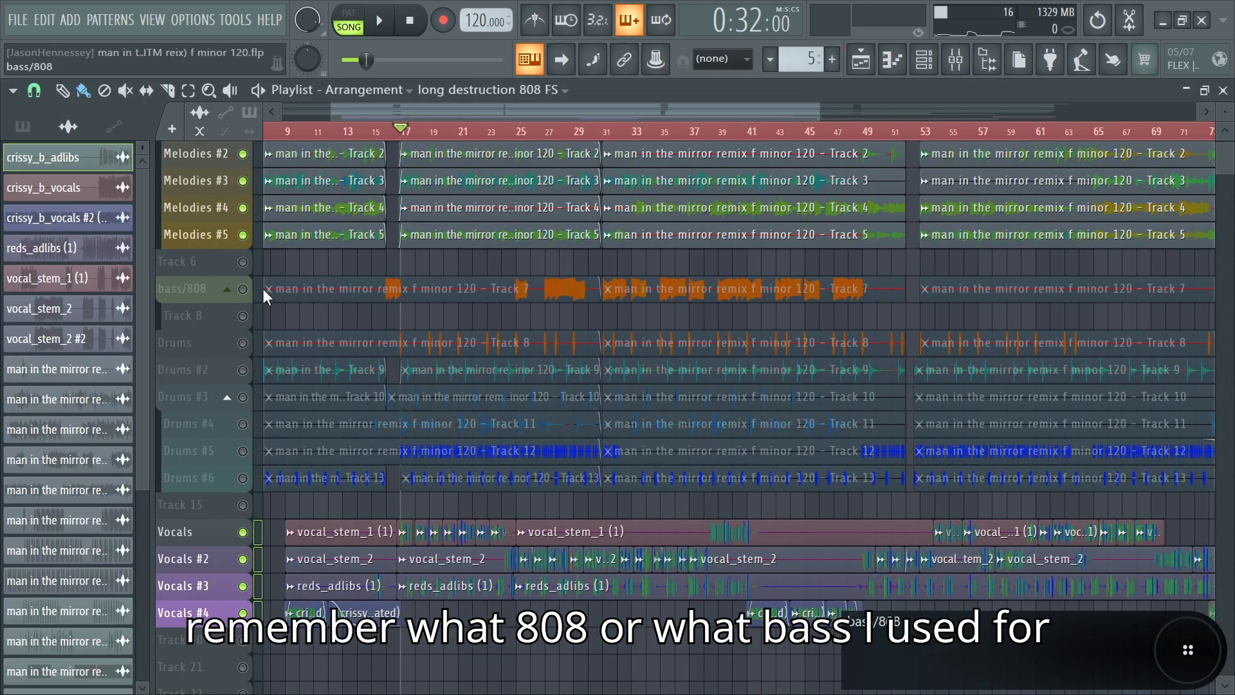
{"action": "left_click", "coordinate": [243, 289], "text": "ctrl"}
{"action": "scroll", "coordinate": [419, 286], "scroll_direction": "up", "scroll_amount": 2}
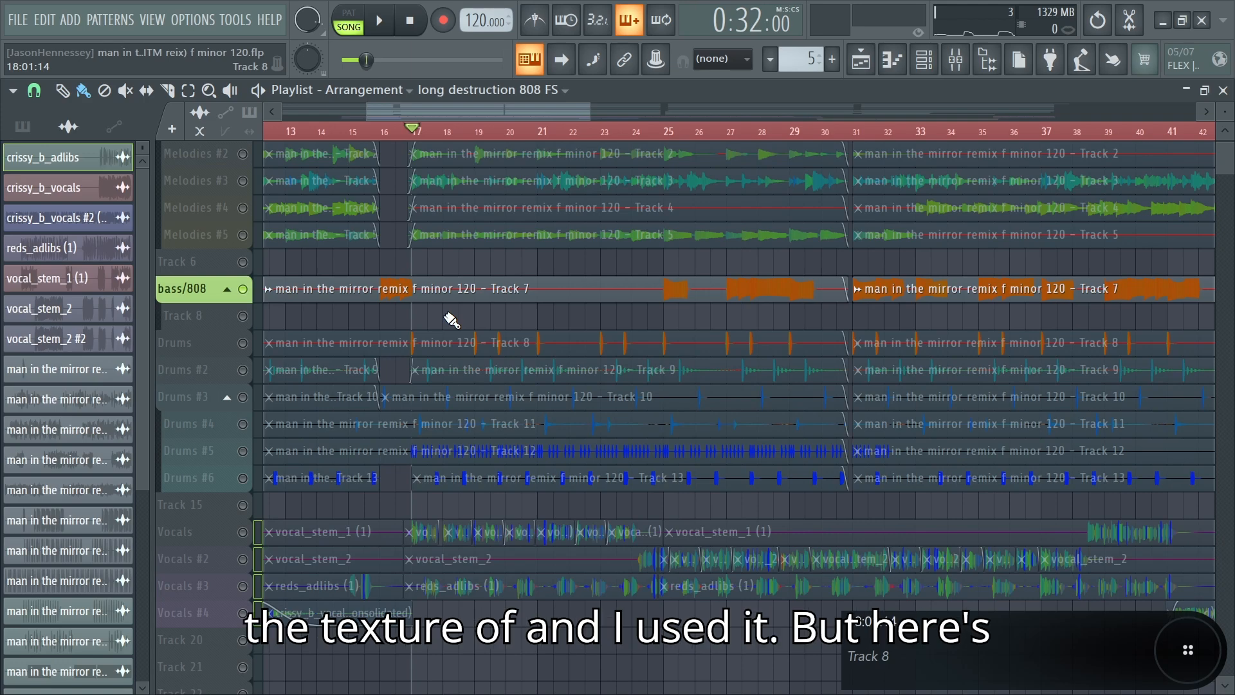
{"action": "key", "text": "super"}
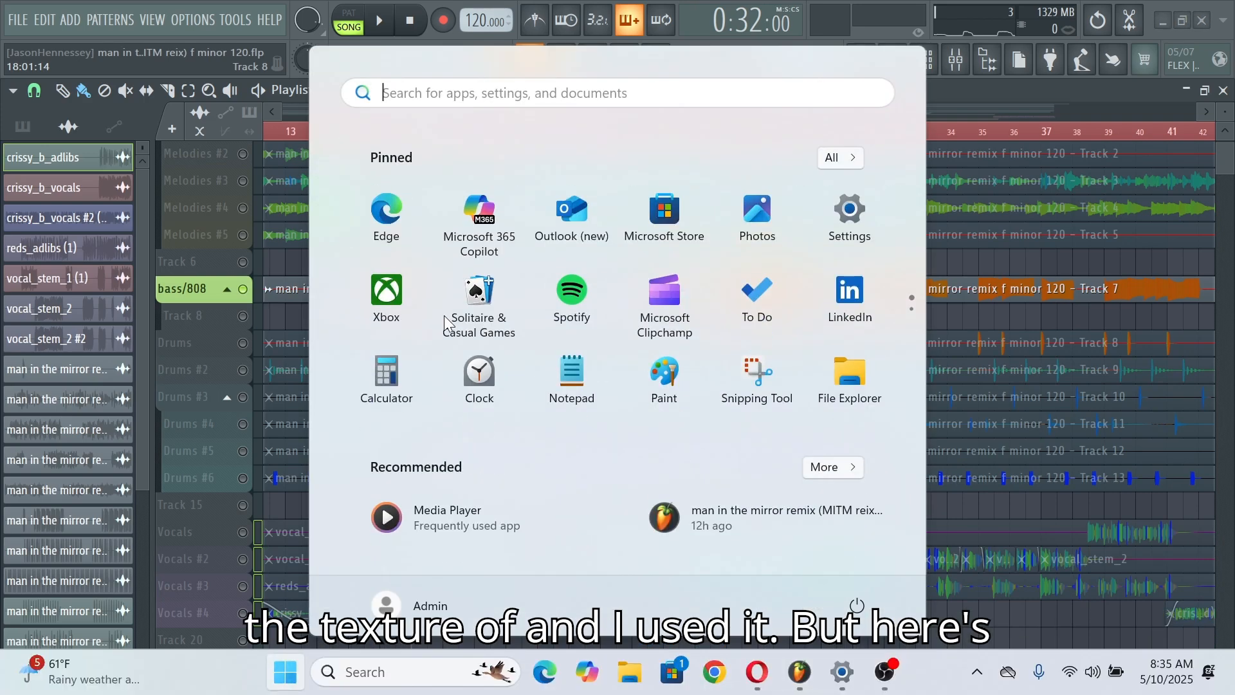
{"action": "left_click", "coordinate": [968, 265]}
Step: Play the soloed bass/808 track from bar 31, then stop playback in the mixer
{"action": "key", "text": "space"}
{"action": "scroll", "coordinate": [733, 264], "scroll_direction": "up", "scroll_amount": 1}
{"action": "left_click", "coordinate": [902, 133]}
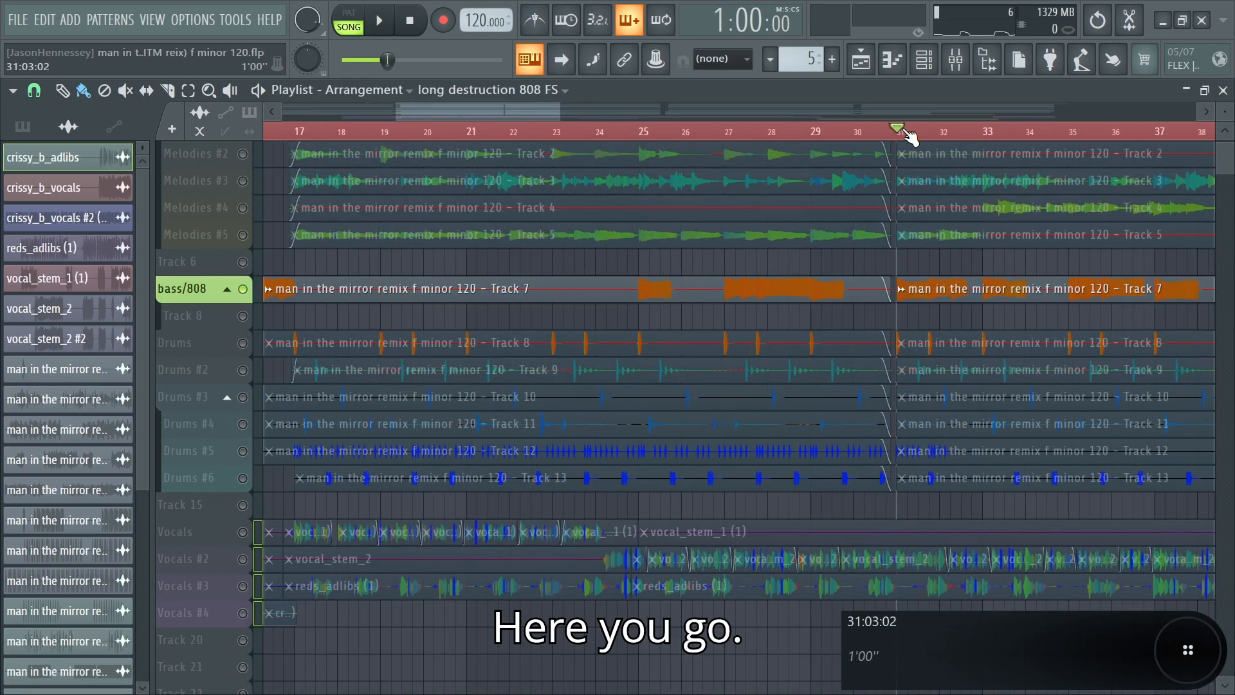
{"action": "scroll", "coordinate": [276, 248], "scroll_direction": "down", "scroll_amount": 2}
{"action": "scroll", "coordinate": [746, 279], "scroll_direction": "up", "scroll_amount": 2}
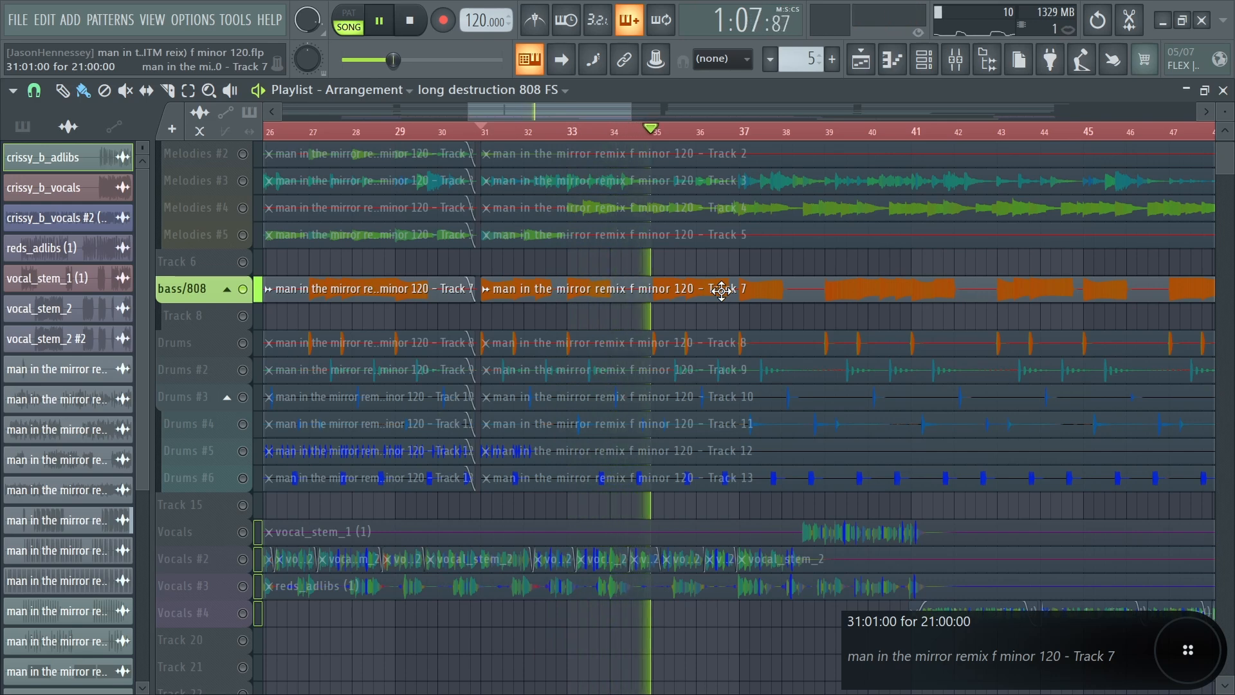
{"action": "left_click", "coordinate": [957, 60]}
{"action": "key", "text": "space"}
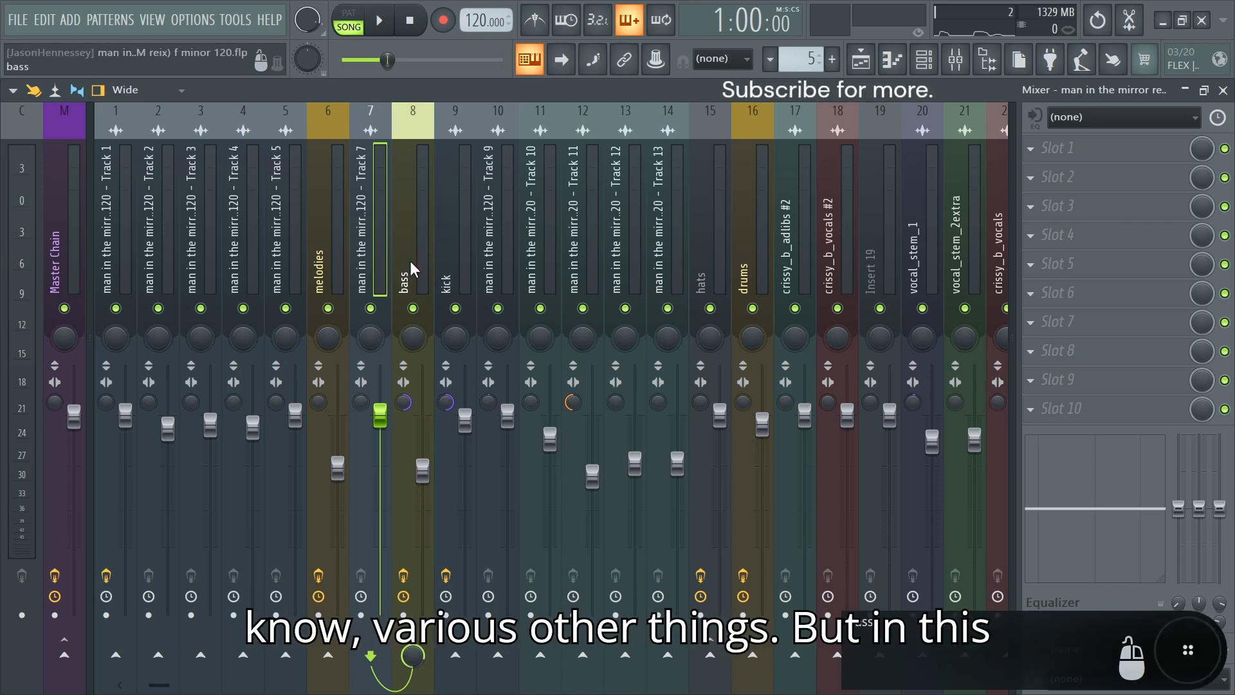
Step: Open the Fruity Limiter on the bass bus and play the song to examine its compression of the bass
{"action": "left_click", "coordinate": [411, 260]}
{"action": "left_click", "coordinate": [1087, 148]}
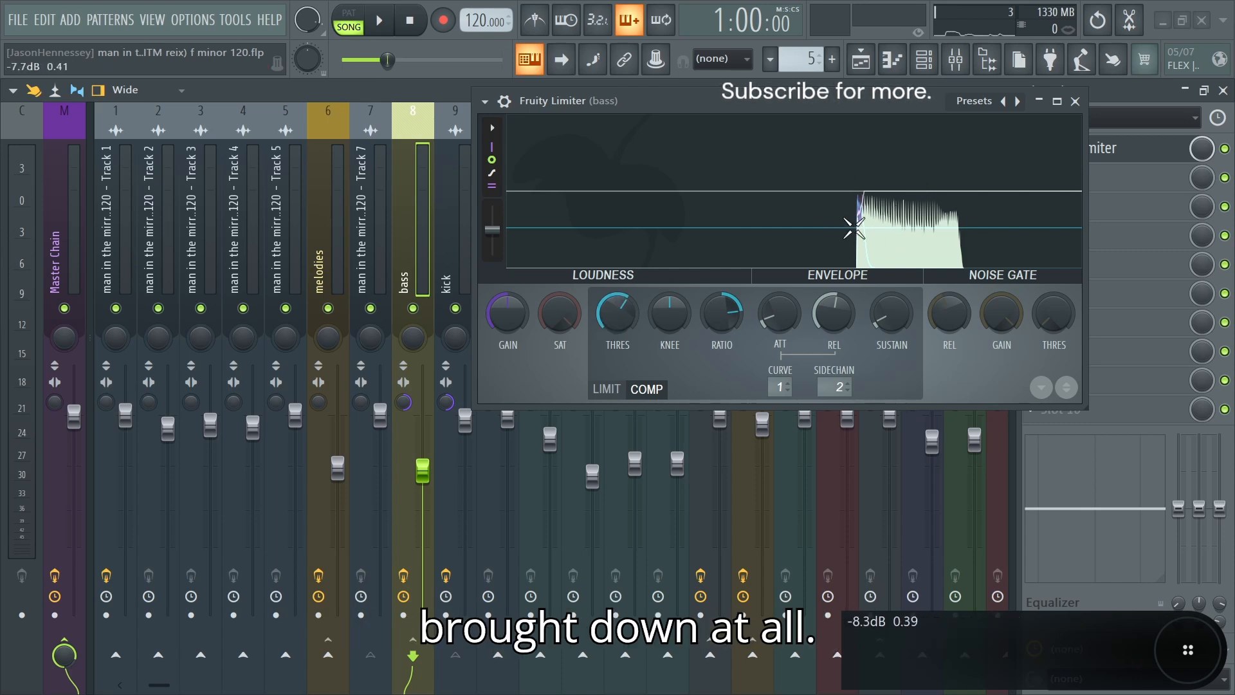
{"action": "key", "text": "space"}
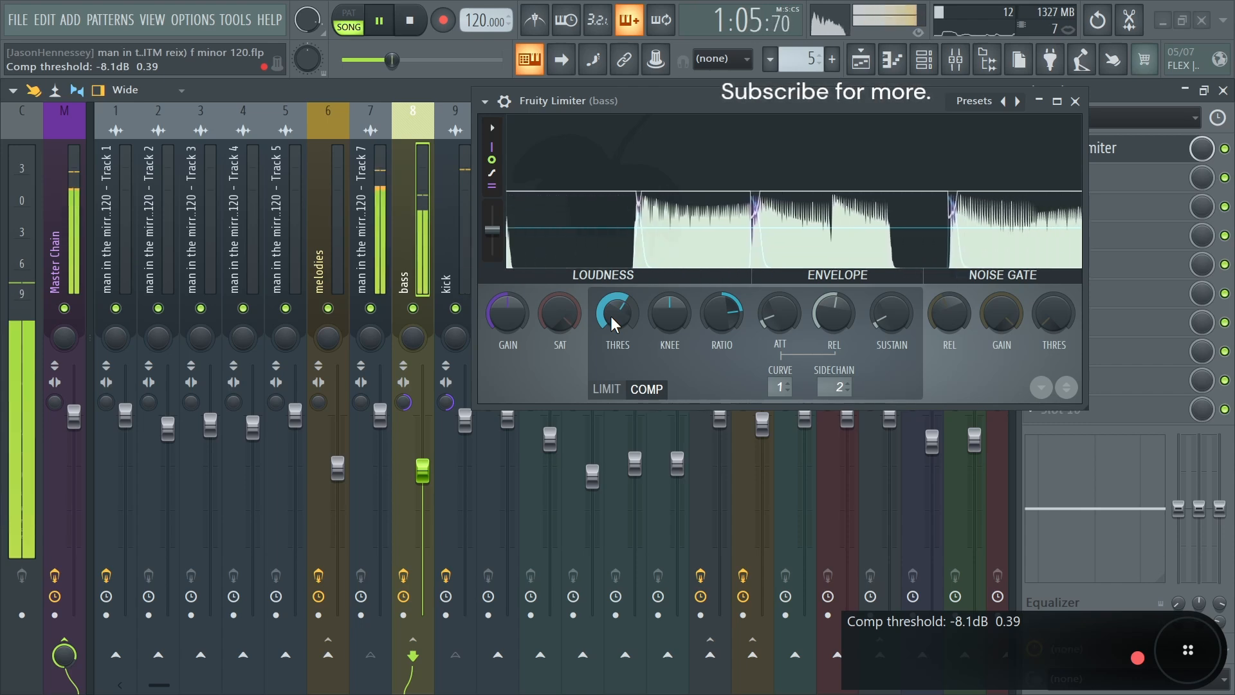
{"action": "key", "text": "space"}
Step: Review the melodies and bass buses, then the drum channels from kick to hats and the drums bus
{"action": "left_click", "coordinate": [333, 261]}
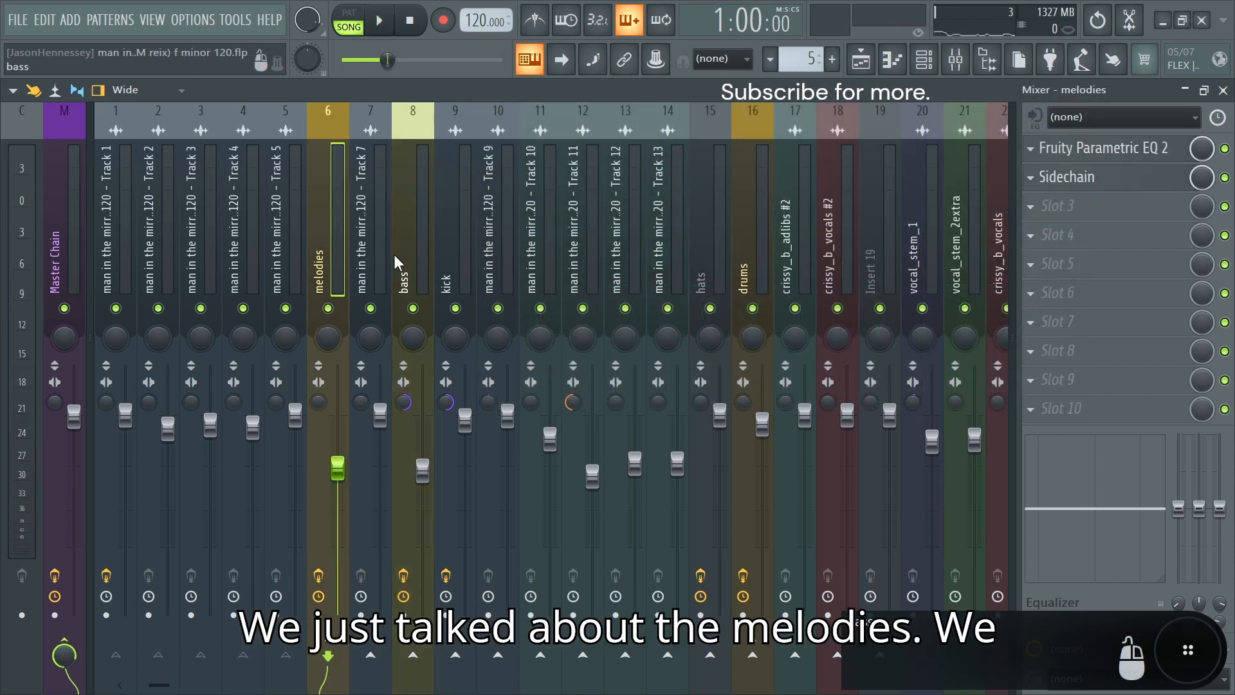
{"action": "left_click", "coordinate": [414, 248]}
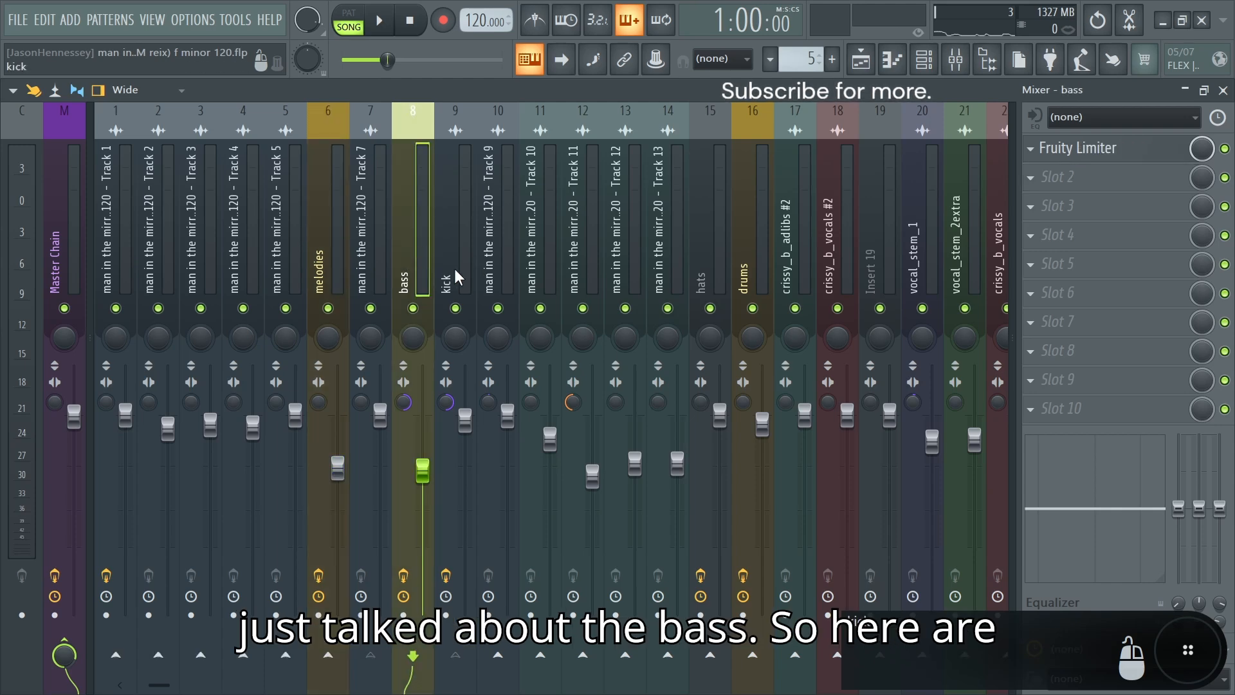
{"action": "left_click_drag", "start_coordinate": [454, 268], "coordinate": [649, 275]}
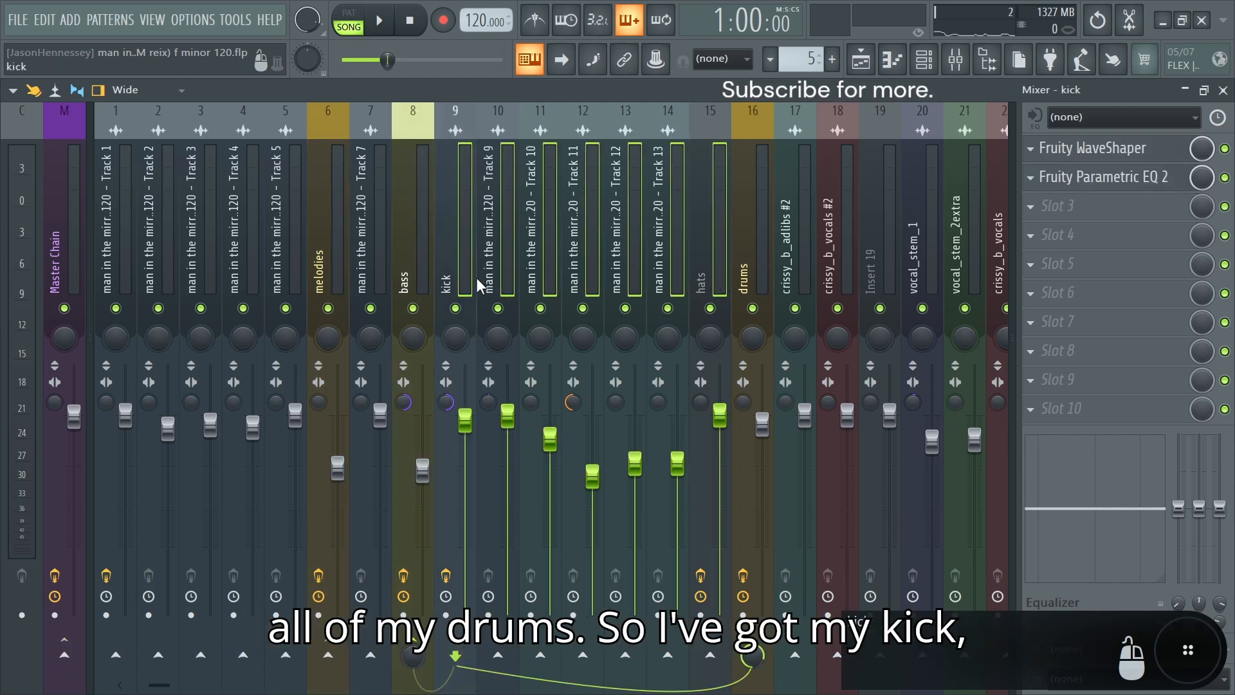
{"action": "left_click", "coordinate": [506, 259]}
{"action": "left_click", "coordinate": [536, 264]}
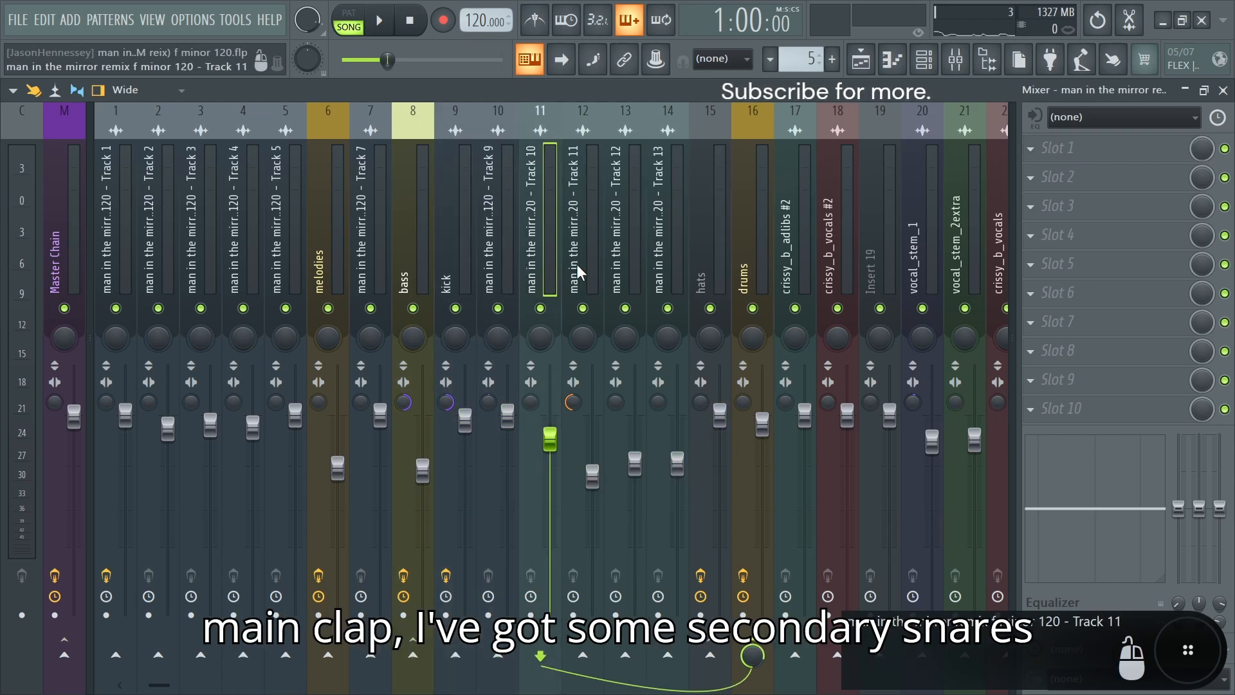
{"action": "left_click", "coordinate": [715, 261]}
{"action": "left_click", "coordinate": [748, 264]}
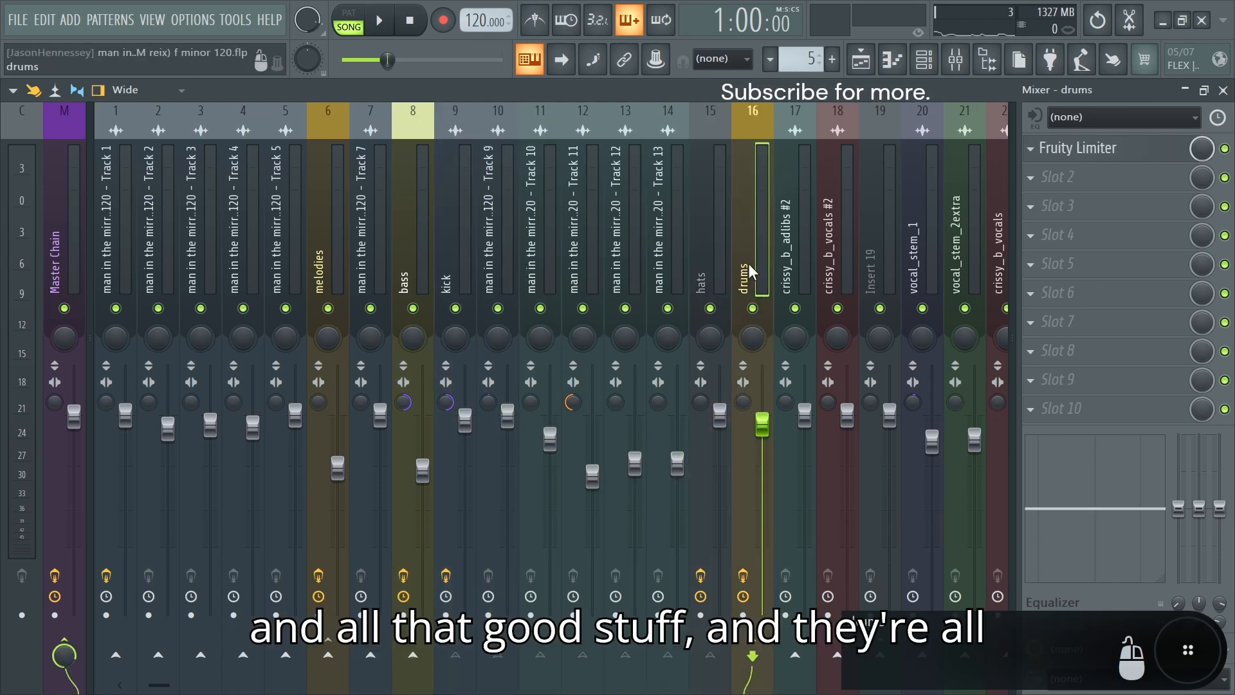
Step: Open the Fruity Limiter on the drums bus, examine the drum signal during playback, then stop the song
{"action": "left_click", "coordinate": [1072, 148]}
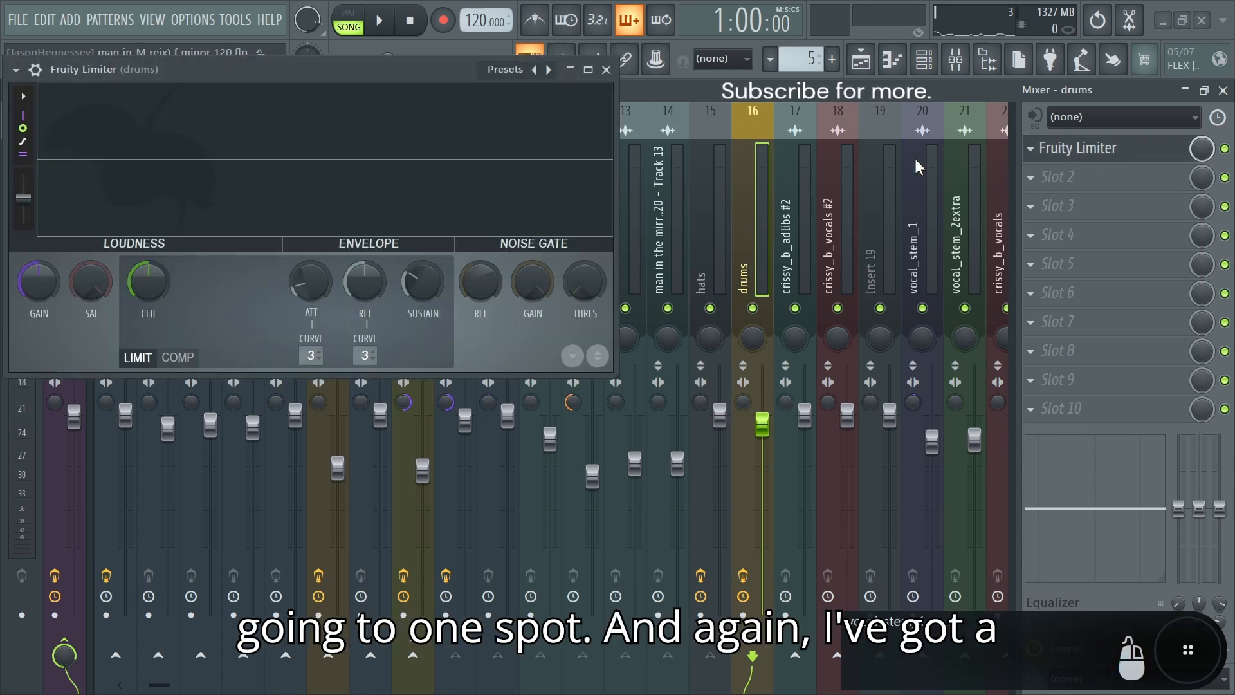
{"action": "key", "text": "space"}
{"action": "left_click_drag", "start_coordinate": [354, 75], "coordinate": [512, 89]}
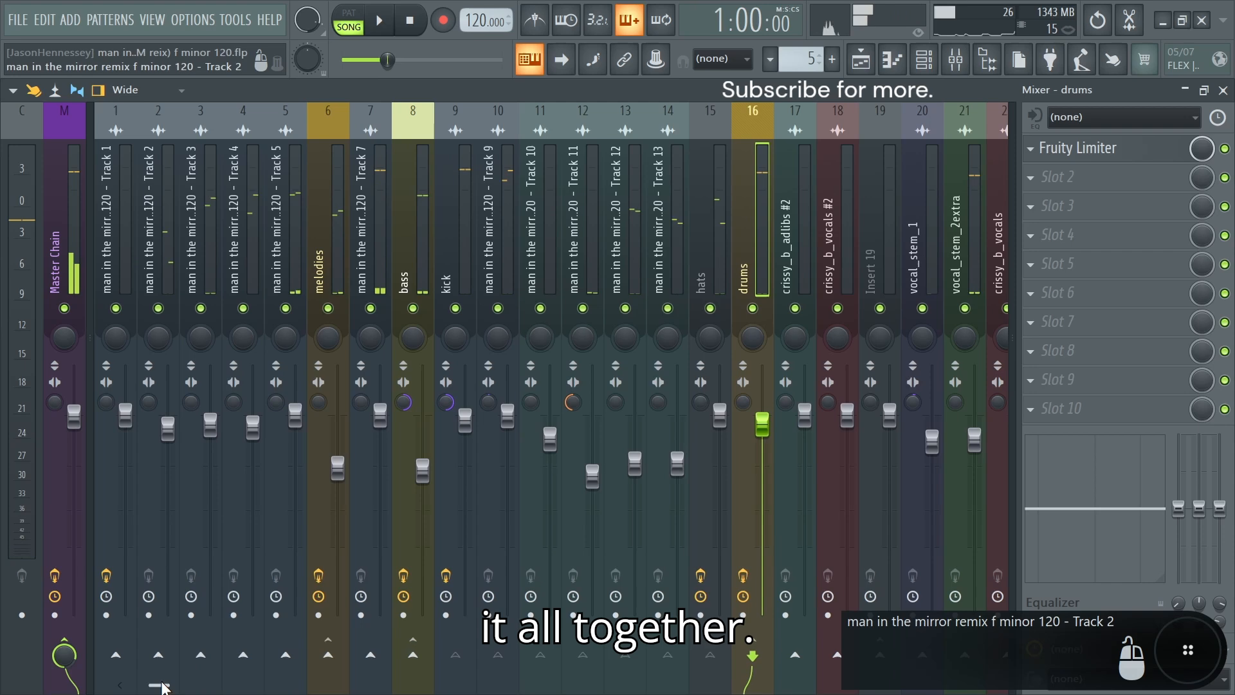
{"action": "left_click_drag", "start_coordinate": [161, 685], "coordinate": [233, 685]}
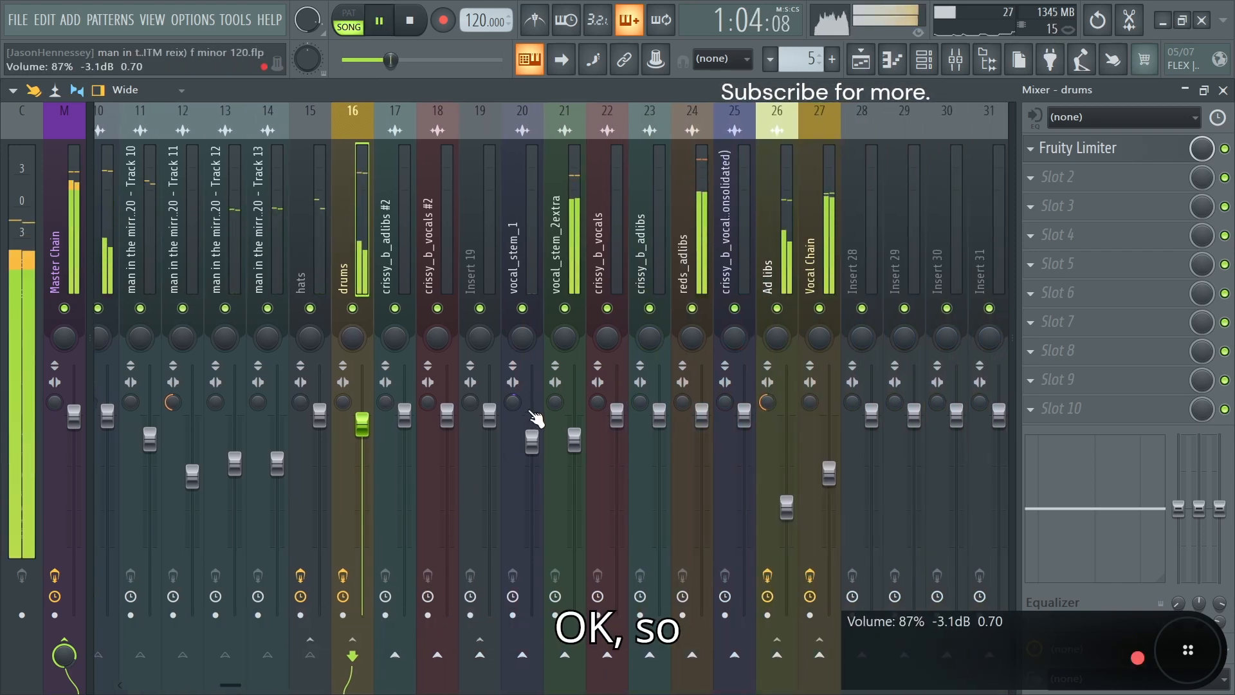
{"action": "key", "text": "space"}
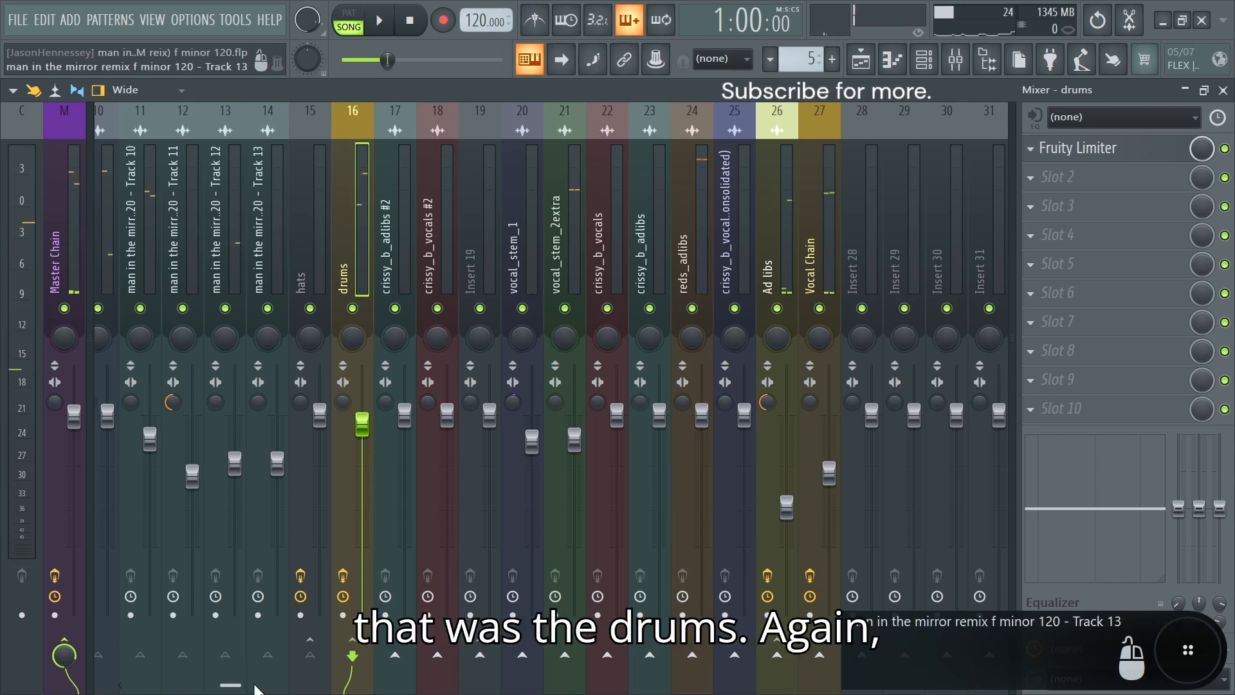
Step: Inspect the stereo separation of the kick channel and the bass bus
{"action": "left_click_drag", "start_coordinate": [229, 686], "coordinate": [165, 687]}
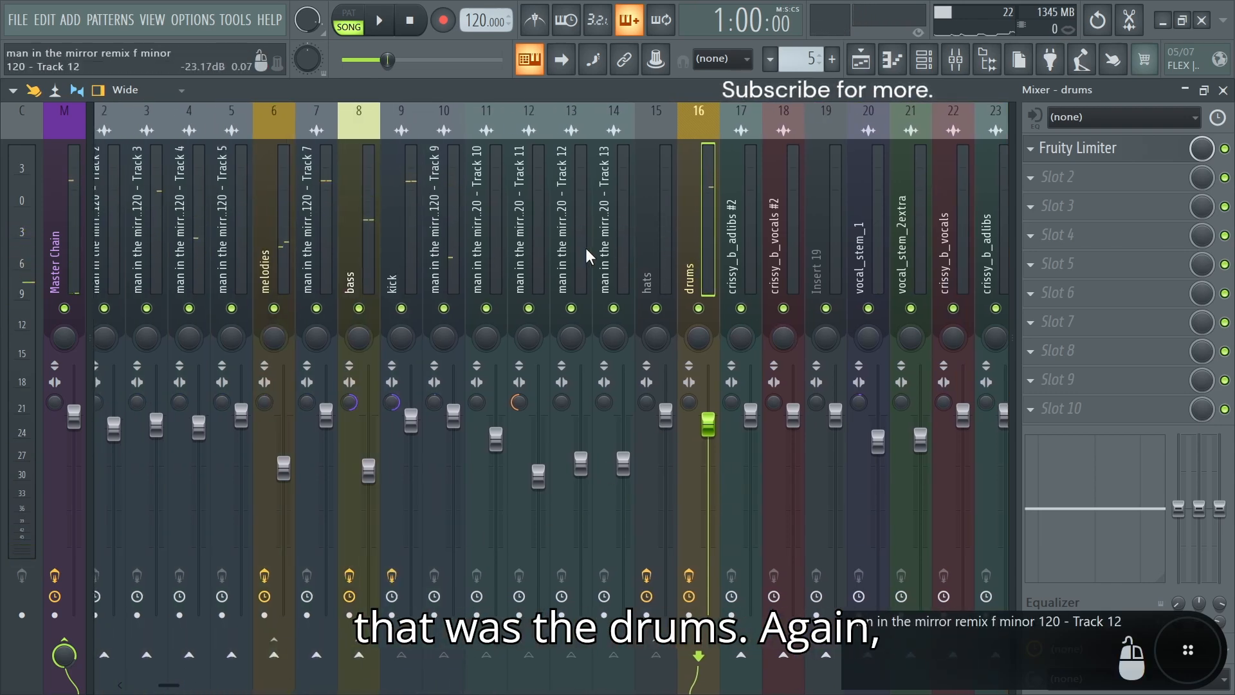
{"action": "left_click", "coordinate": [406, 262]}
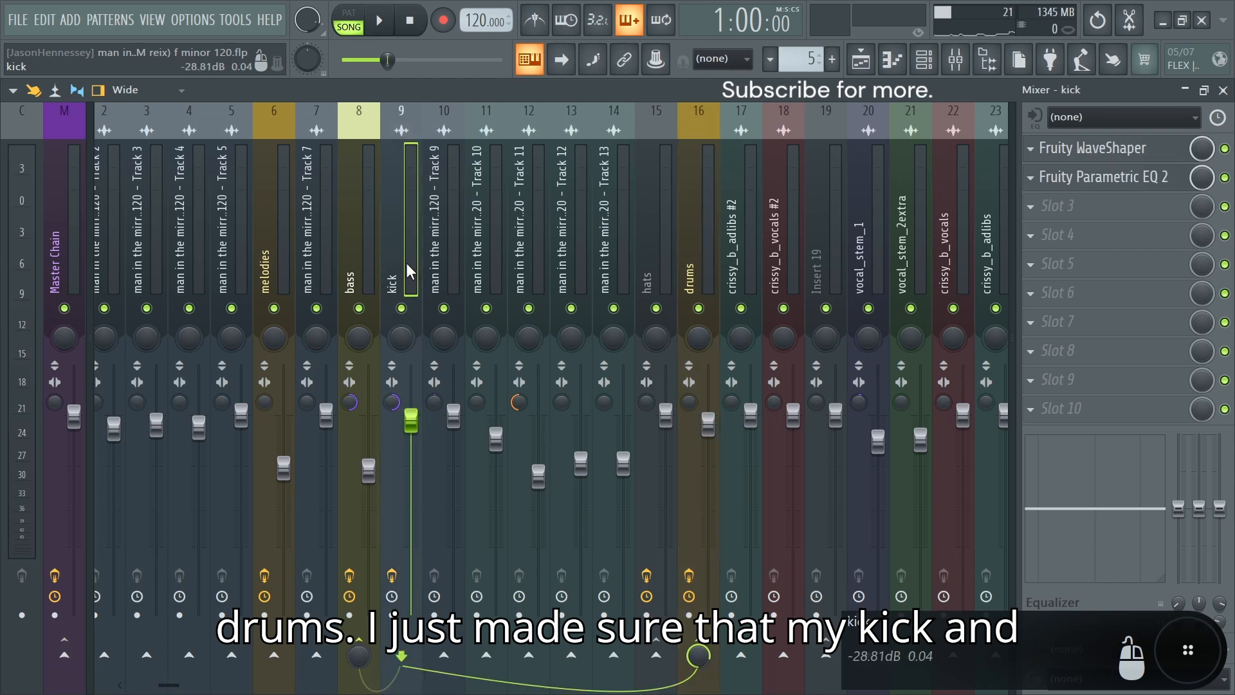
{"action": "left_click", "coordinate": [350, 256]}
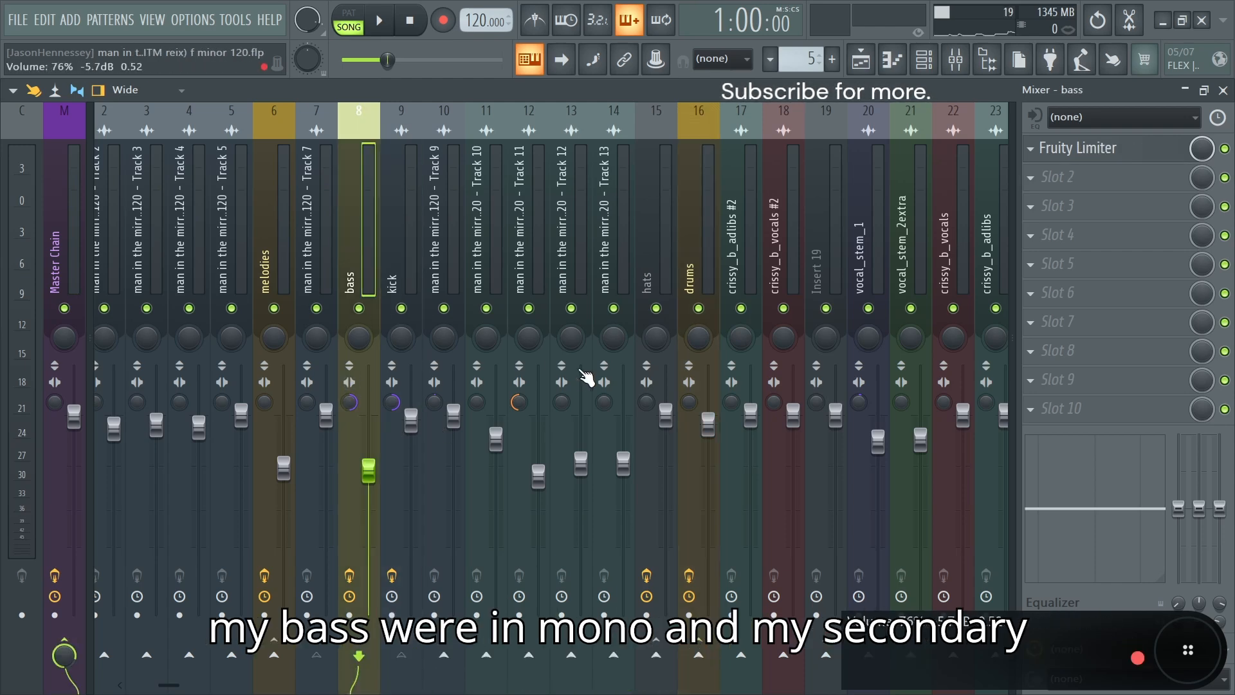
Step: Compare the stereo separation of the secondary snare channels, Track 10 and Track 11
{"action": "left_click", "coordinate": [534, 249]}
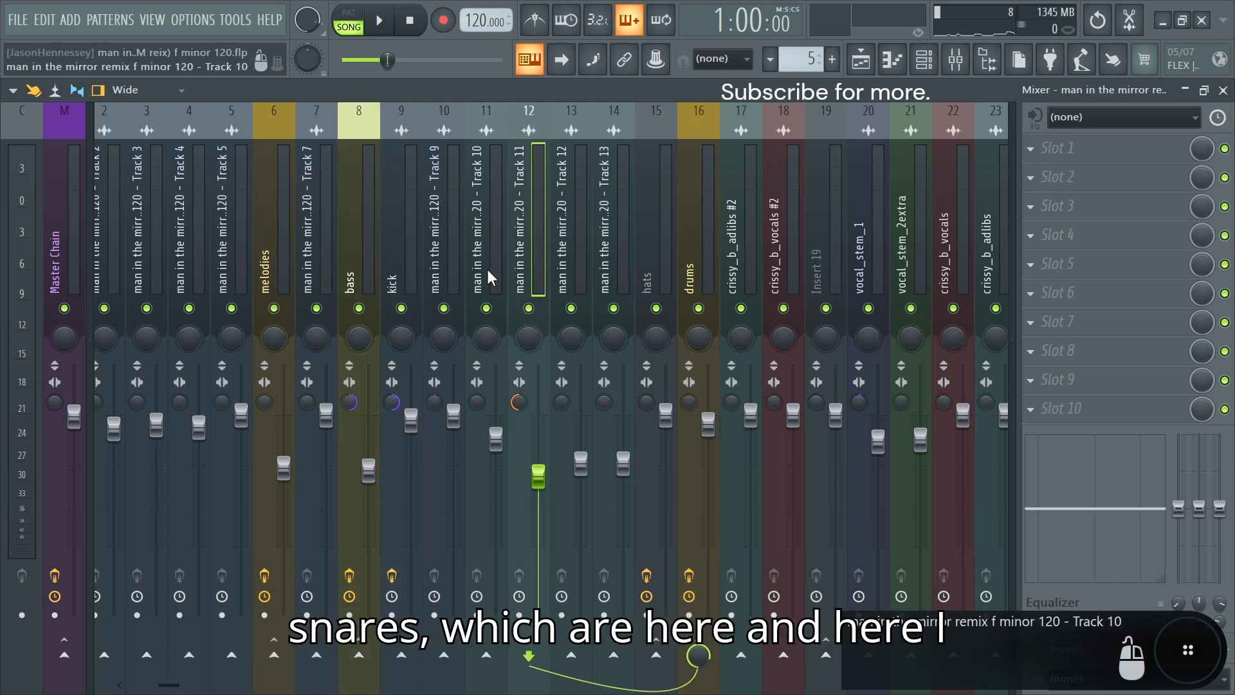
{"action": "left_click", "coordinate": [488, 268]}
{"action": "left_click", "coordinate": [515, 264]}
{"action": "left_click", "coordinate": [484, 261]}
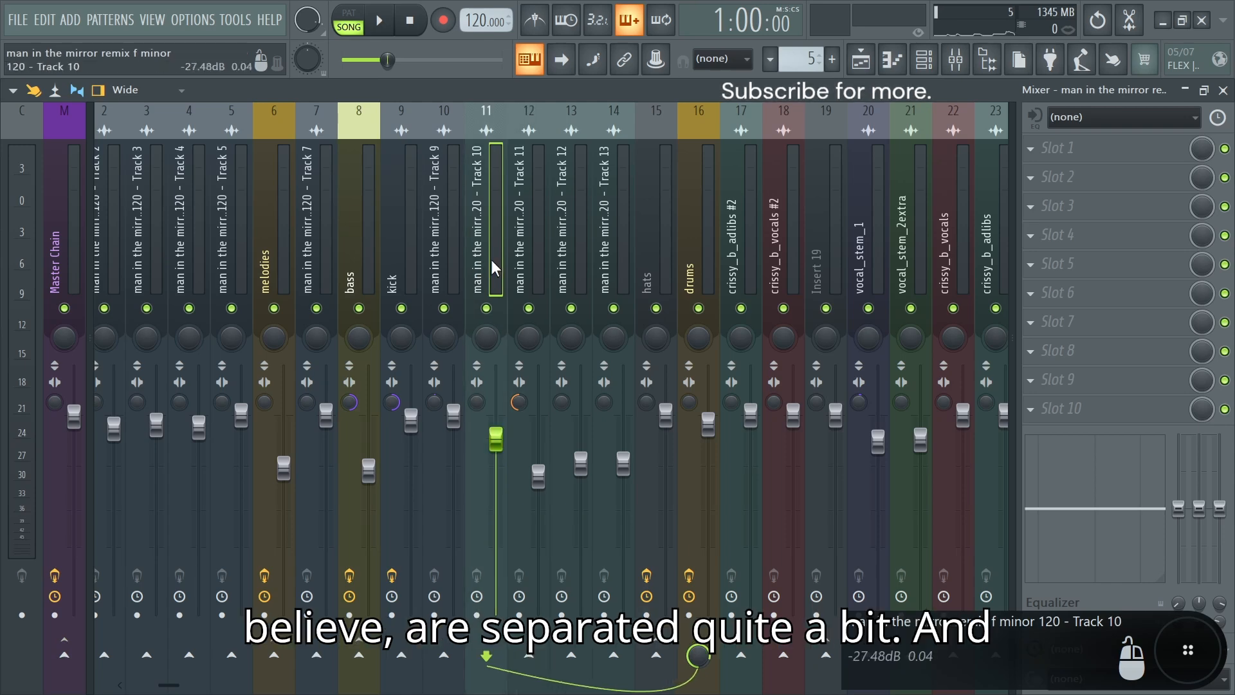
{"action": "left_click", "coordinate": [511, 258]}
{"action": "left_click", "coordinate": [490, 260]}
{"action": "left_click", "coordinate": [513, 262]}
{"action": "left_click", "coordinate": [494, 264]}
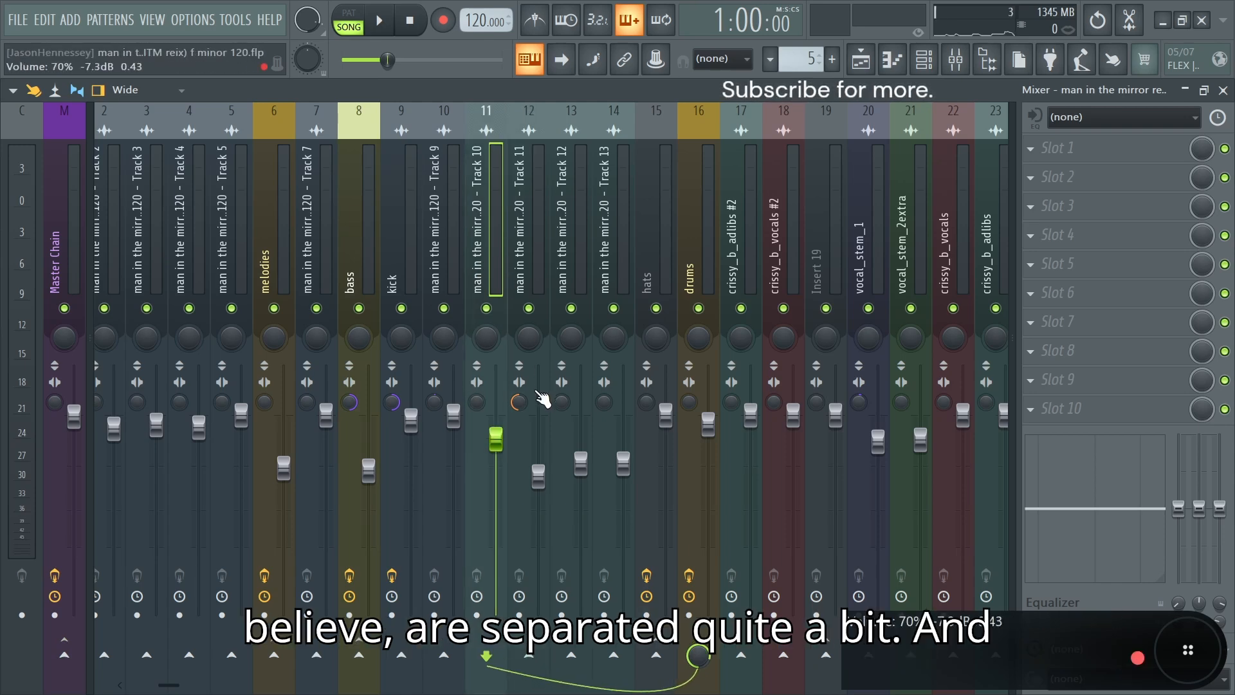
{"action": "left_click", "coordinate": [541, 394]}
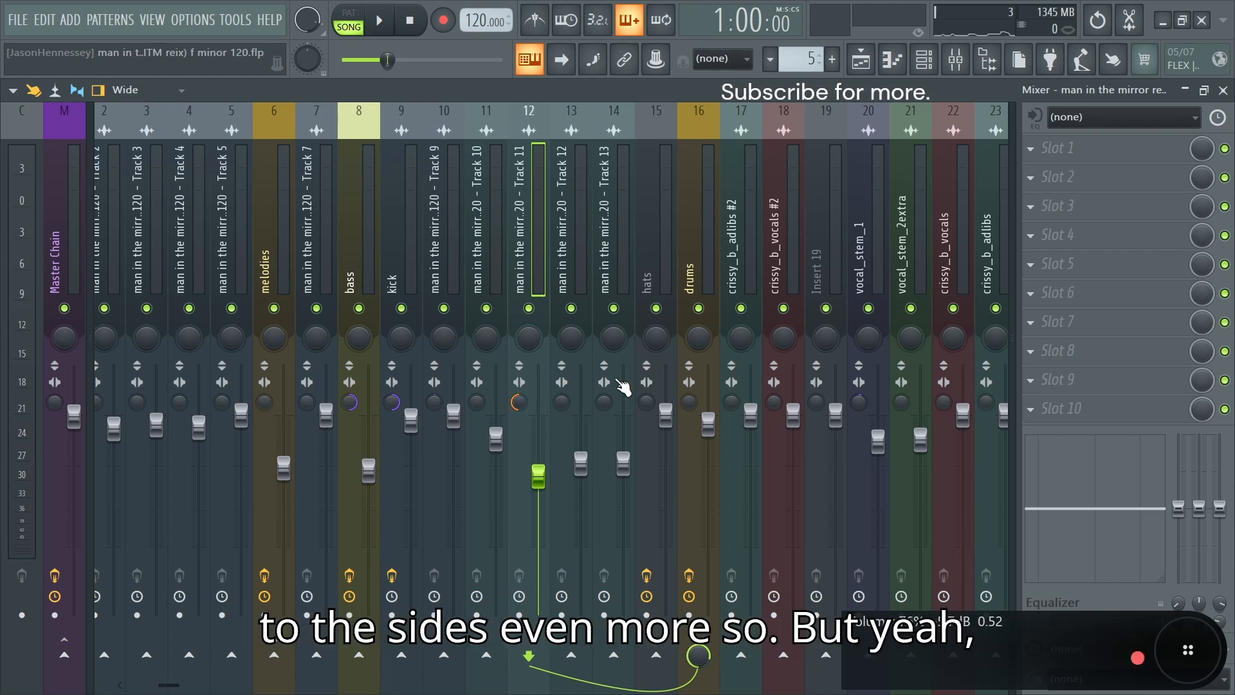
Step: Space out the vocal section of the mixer, moving the vocal channels away from the drums and the Ad libs and Vocal Chain buses beyond them
{"action": "left_click_drag", "start_coordinate": [168, 685], "coordinate": [242, 686]}
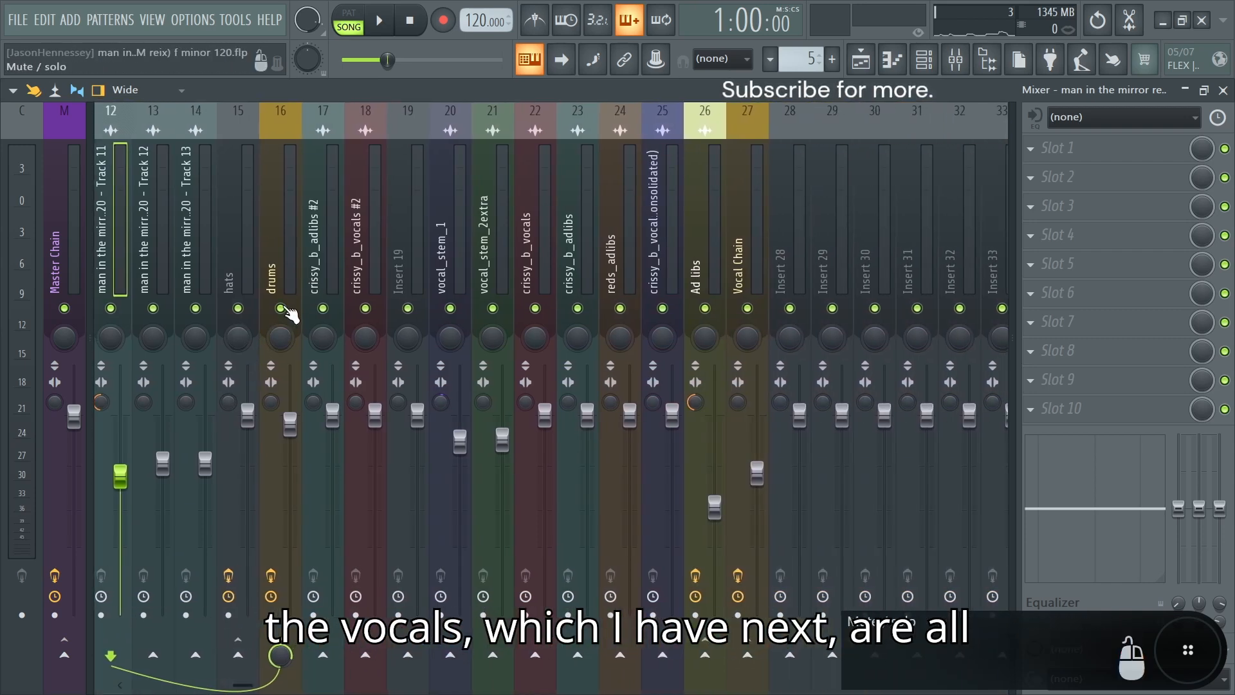
{"action": "left_click_drag", "start_coordinate": [327, 264], "coordinate": [720, 255]}
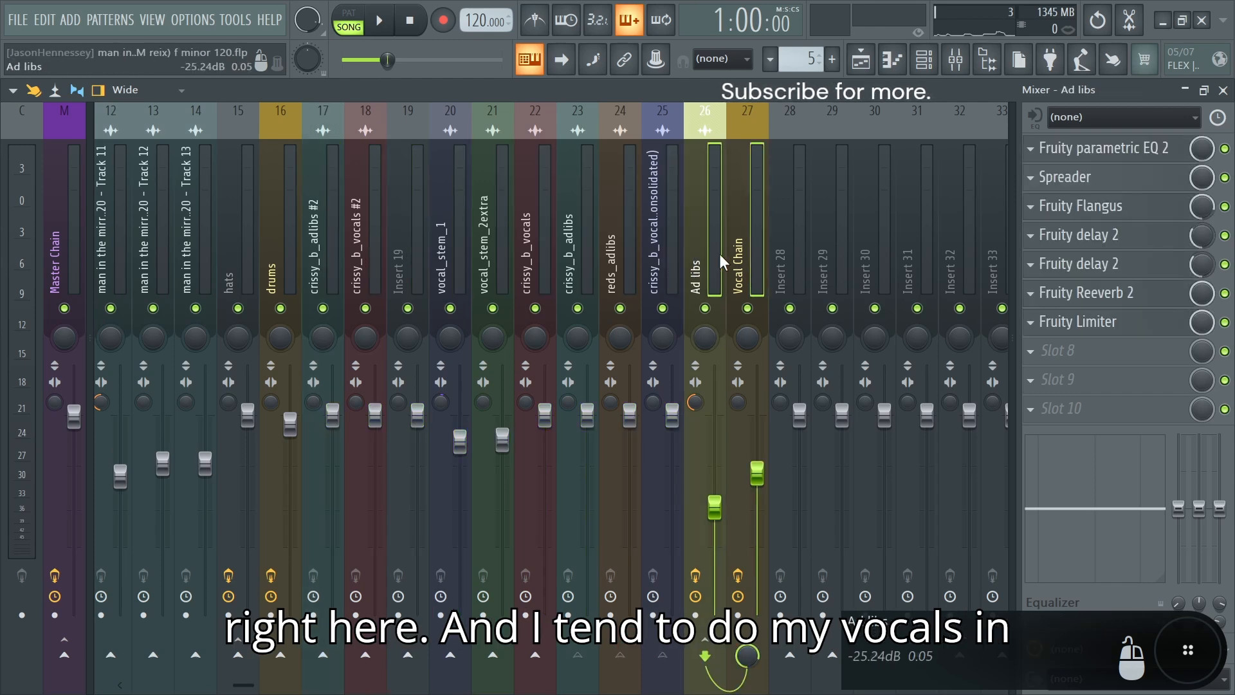
{"action": "scroll", "coordinate": [719, 260], "scroll_direction": "down", "scroll_amount": 1}
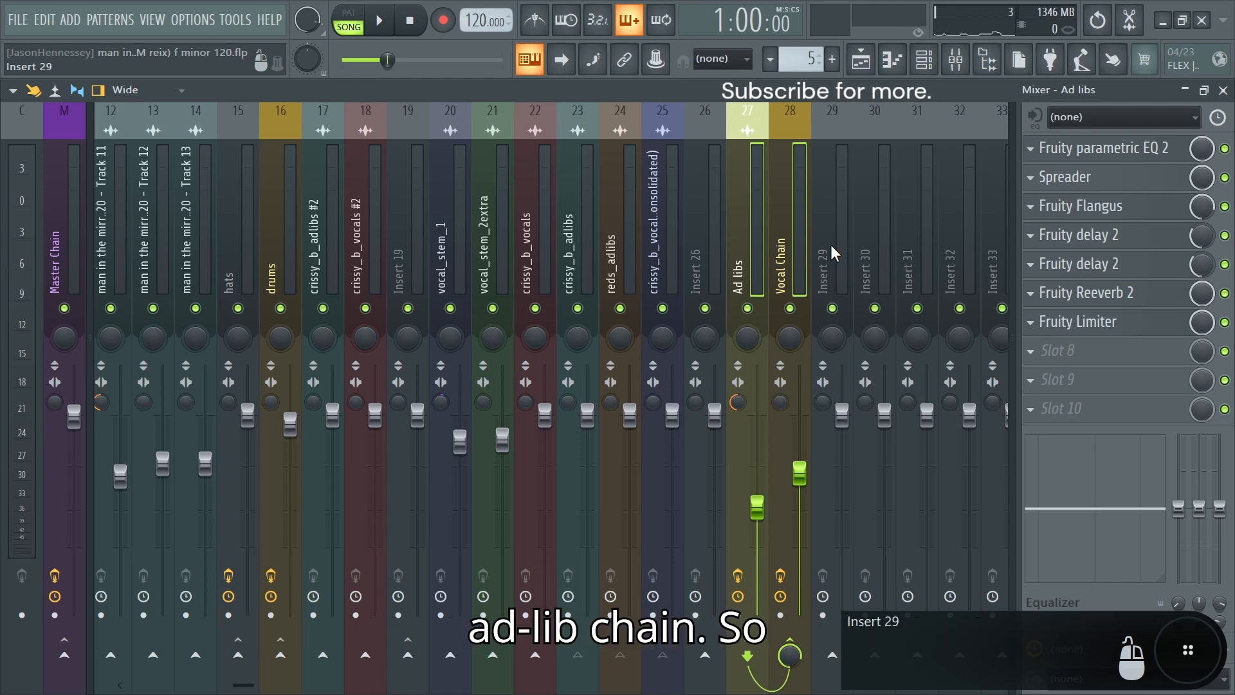
{"action": "left_click_drag", "start_coordinate": [504, 260], "coordinate": [887, 273]}
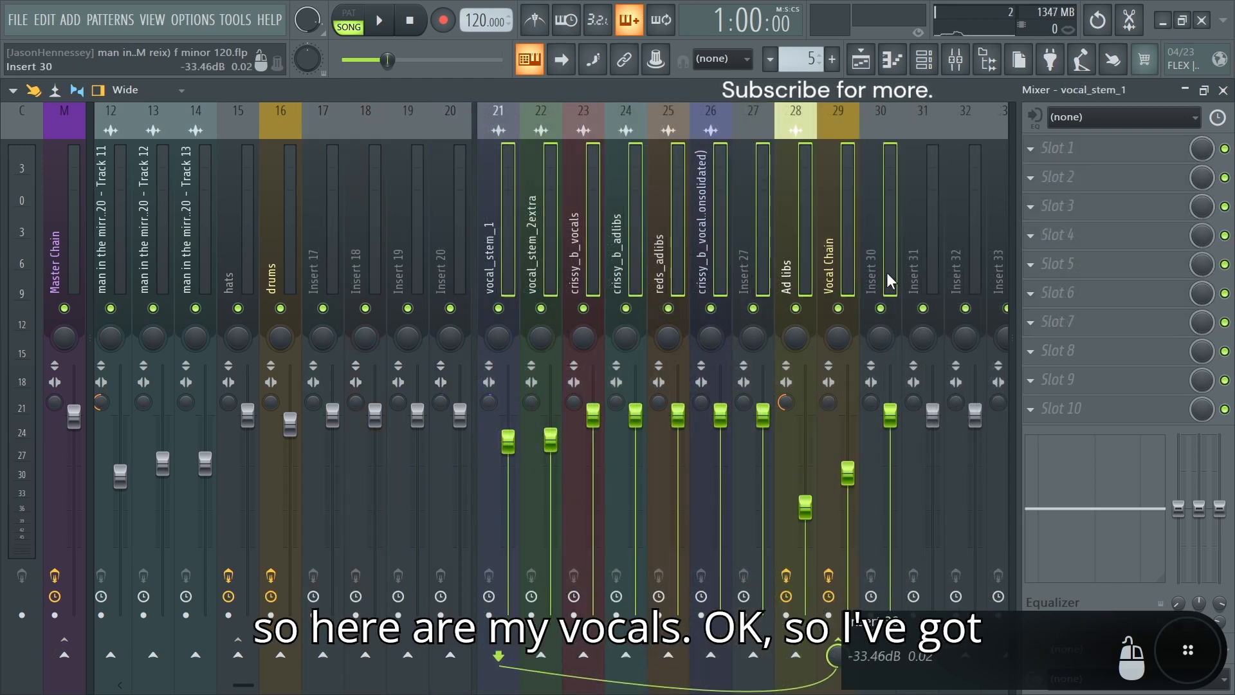
{"action": "left_click", "coordinate": [712, 278]}
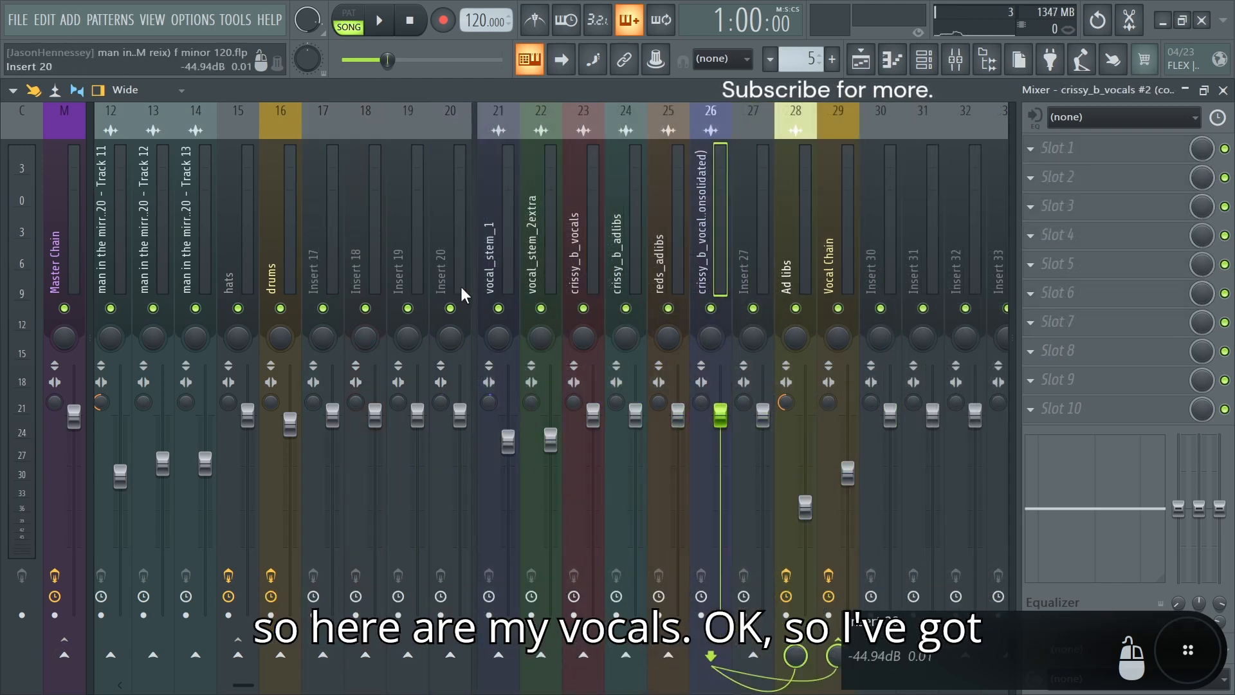
Step: Select the main vocal channels from vocal_stem_1 to crissy_b_adlibs, and inspect their routing and the effects on the Vocal Chain bus
{"action": "left_click_drag", "start_coordinate": [496, 280], "coordinate": [634, 272]}
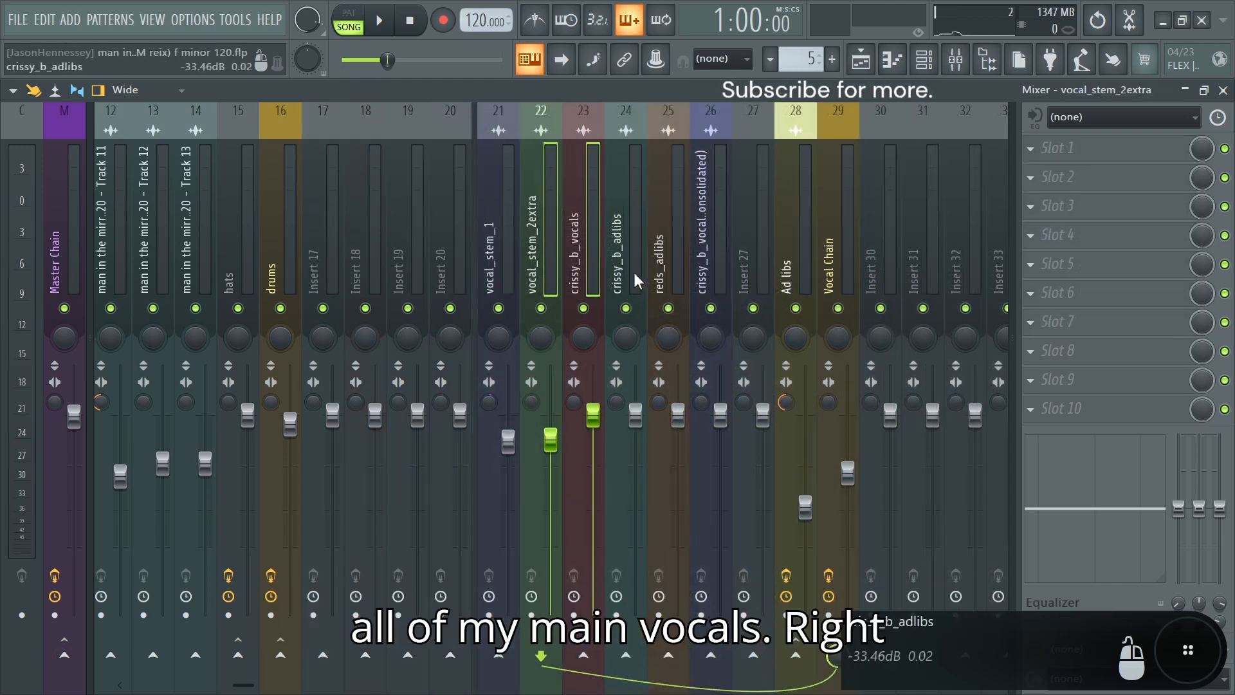
{"action": "left_click", "coordinate": [591, 273], "text": "ctrl+shift"}
{"action": "left_click", "coordinate": [585, 273], "text": "ctrl+shift"}
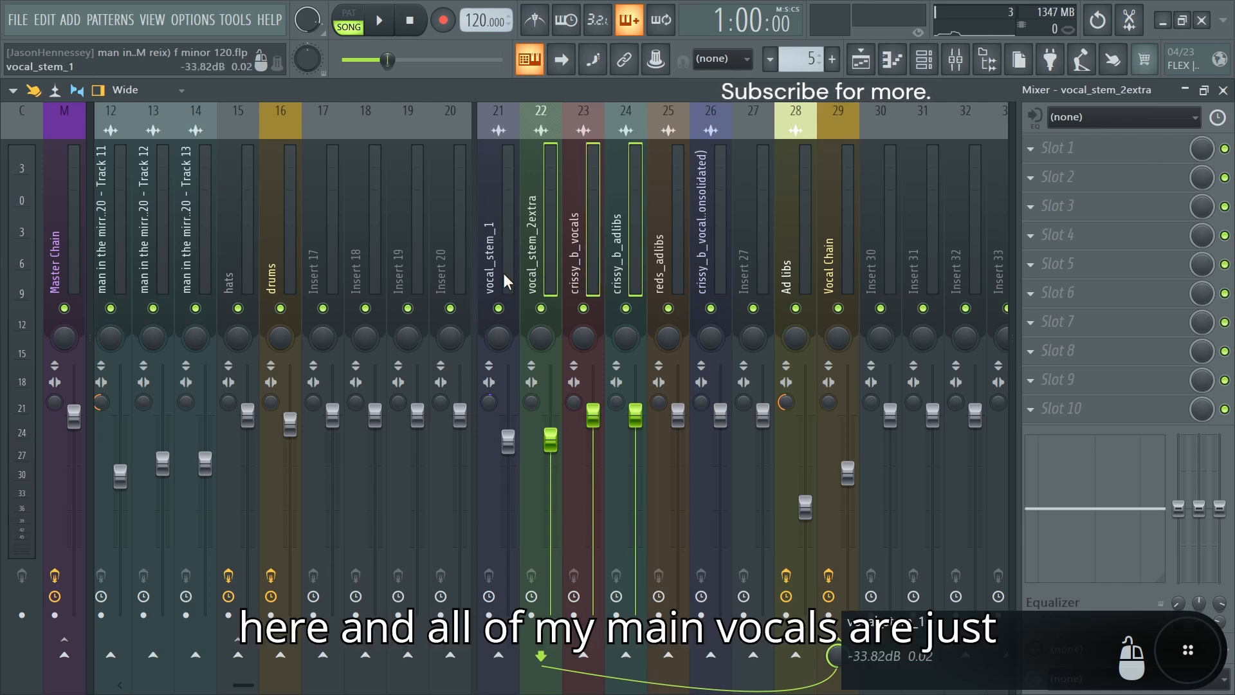
{"action": "left_click", "coordinate": [503, 273], "text": "ctrl+shift"}
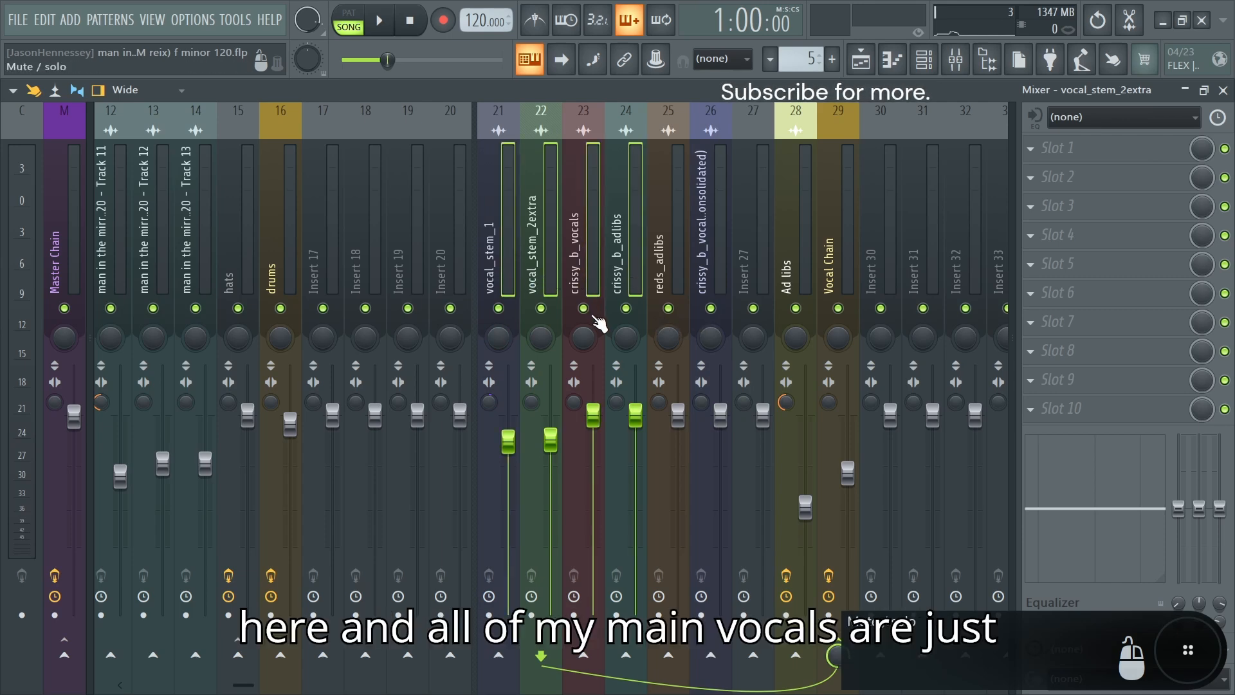
{"action": "left_click", "coordinate": [853, 258]}
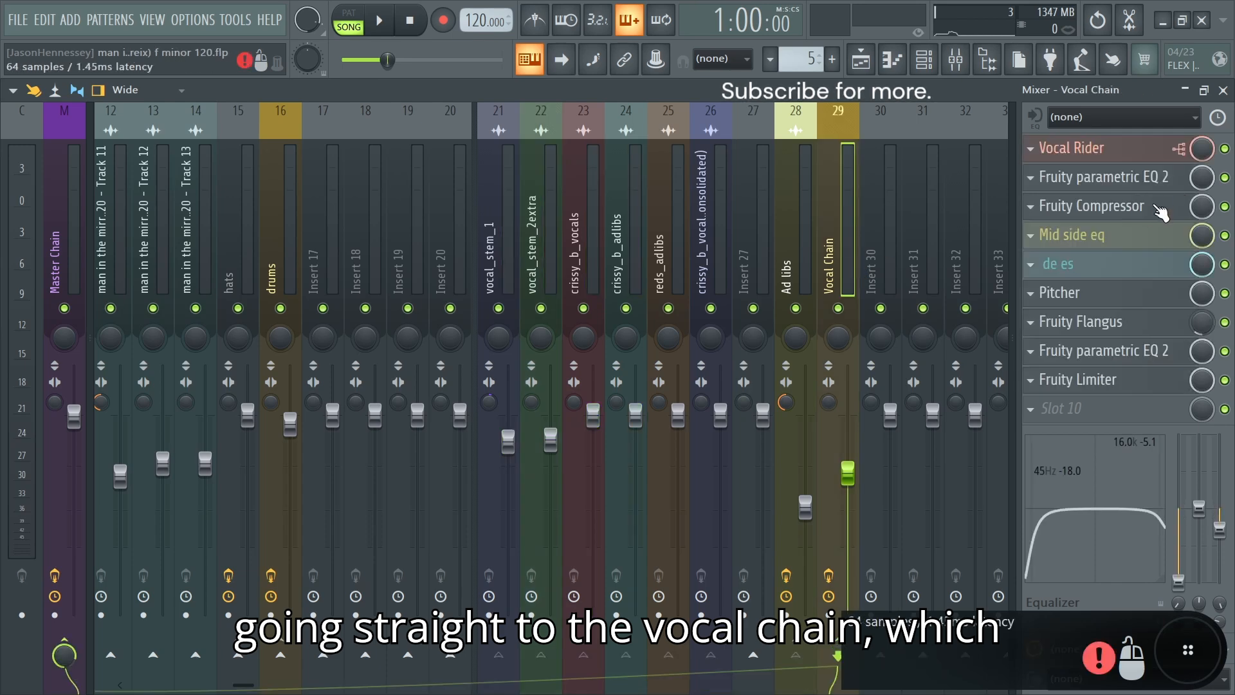
Step: Select the reds_adlibs and consolidated crissy_b_vocal channels, and inspect their routing to the Ad libs bus and its effects
{"action": "left_click", "coordinate": [654, 266]}
{"action": "left_click", "coordinate": [708, 260], "text": "ctrl"}
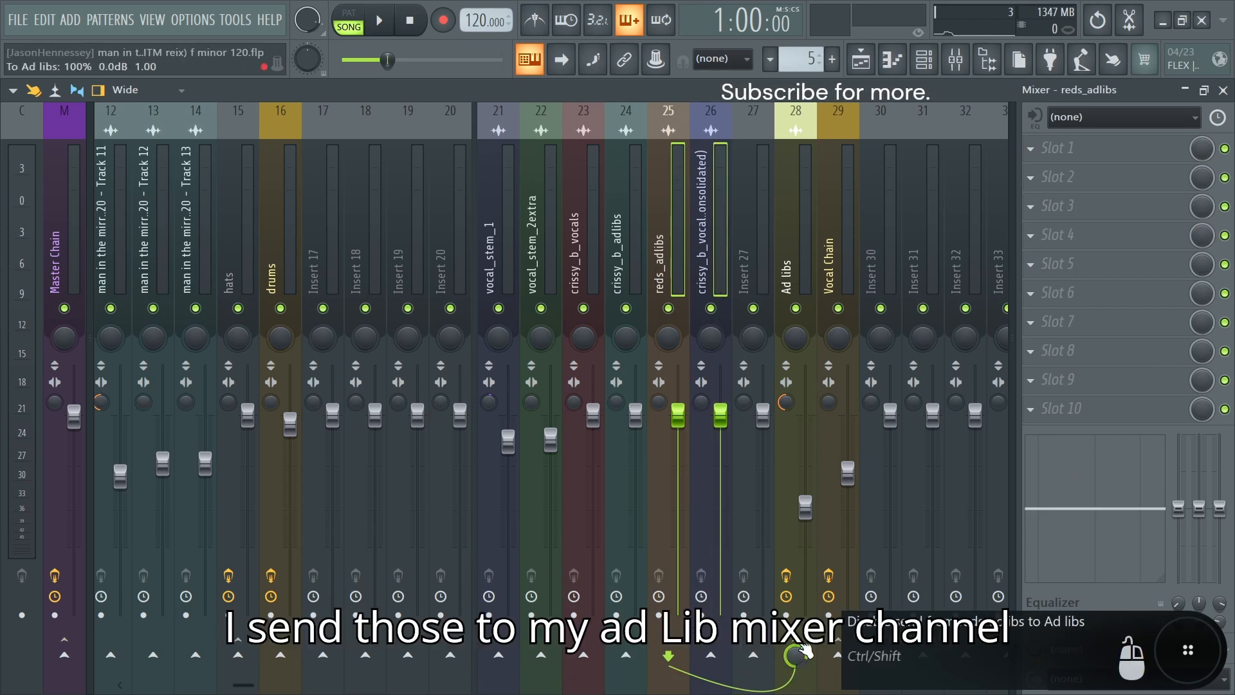
{"action": "left_click", "coordinate": [799, 222]}
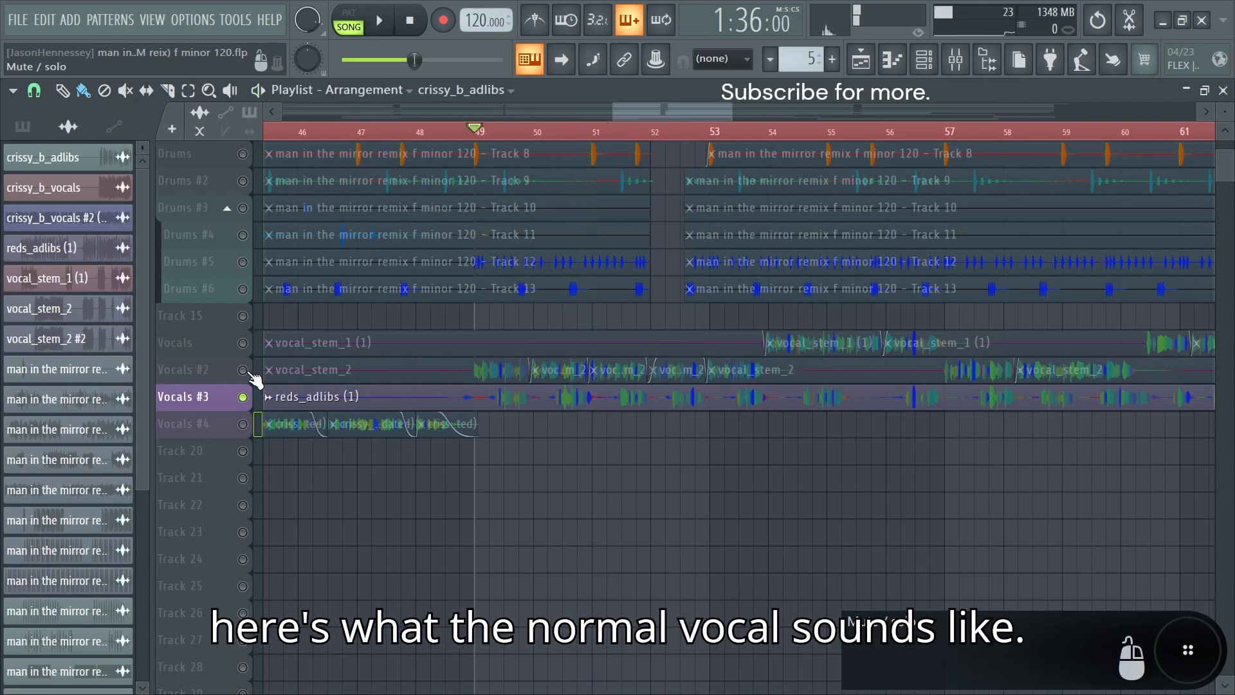
Step: Solo the Vocals #2 playlist track and play back a short section of the main vocal
{"action": "left_click", "coordinate": [259, 370]}
{"action": "key", "text": "space"}
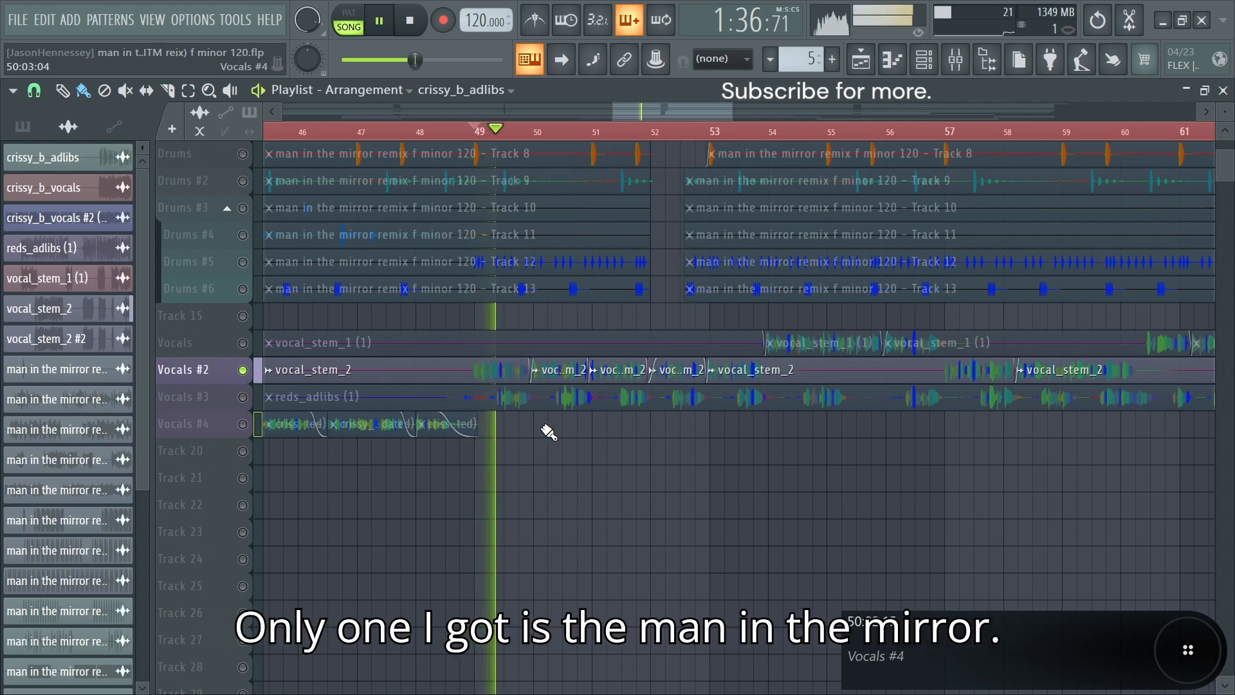
{"action": "key", "text": "space"}
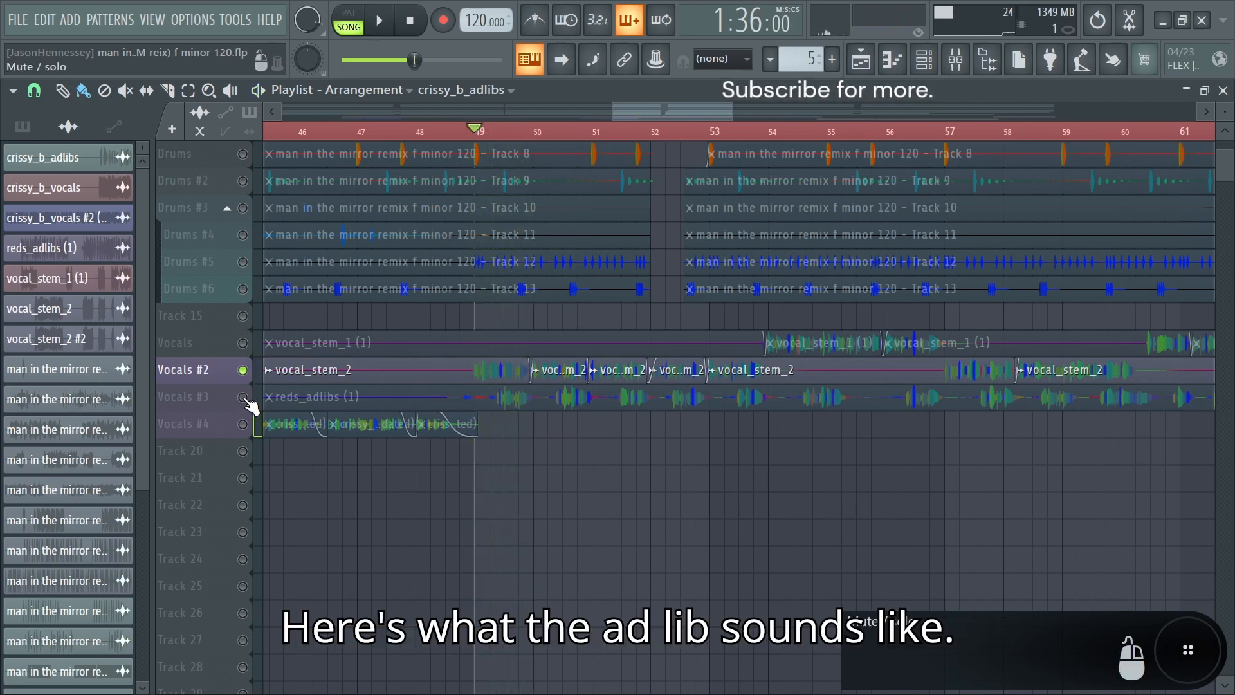
Step: Solo the Vocals #3 playlist track and listen to the ad-libs from bar 49
{"action": "right_click", "coordinate": [245, 397]}
{"action": "key", "text": "space"}
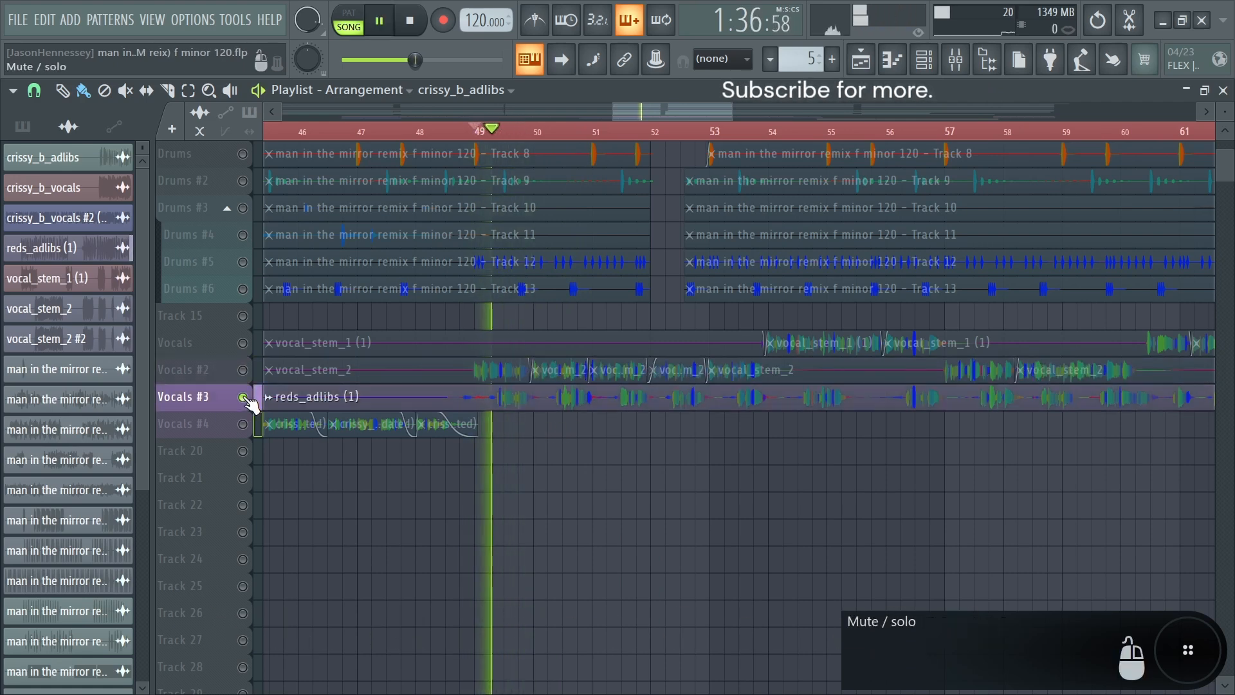
{"action": "scroll", "coordinate": [544, 419], "scroll_direction": "up", "scroll_amount": 3}
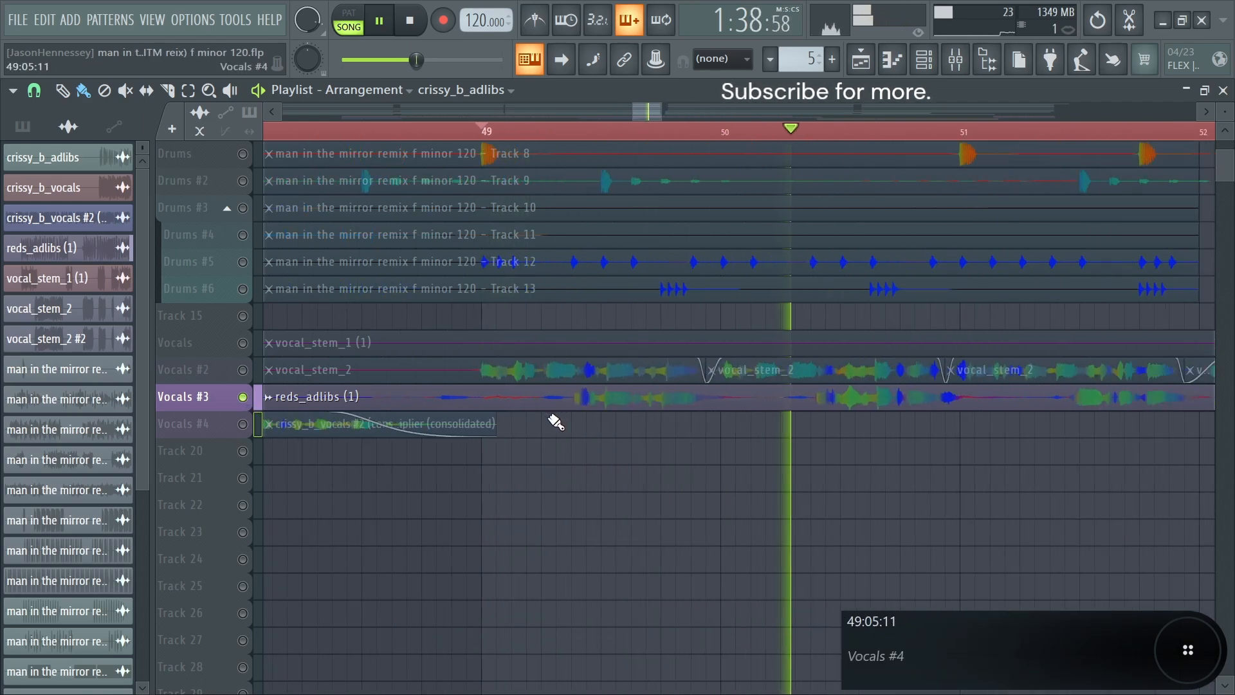
{"action": "key", "text": "space"}
{"action": "scroll", "coordinate": [554, 422], "scroll_direction": "down", "scroll_amount": 3}
{"action": "key", "text": "space"}
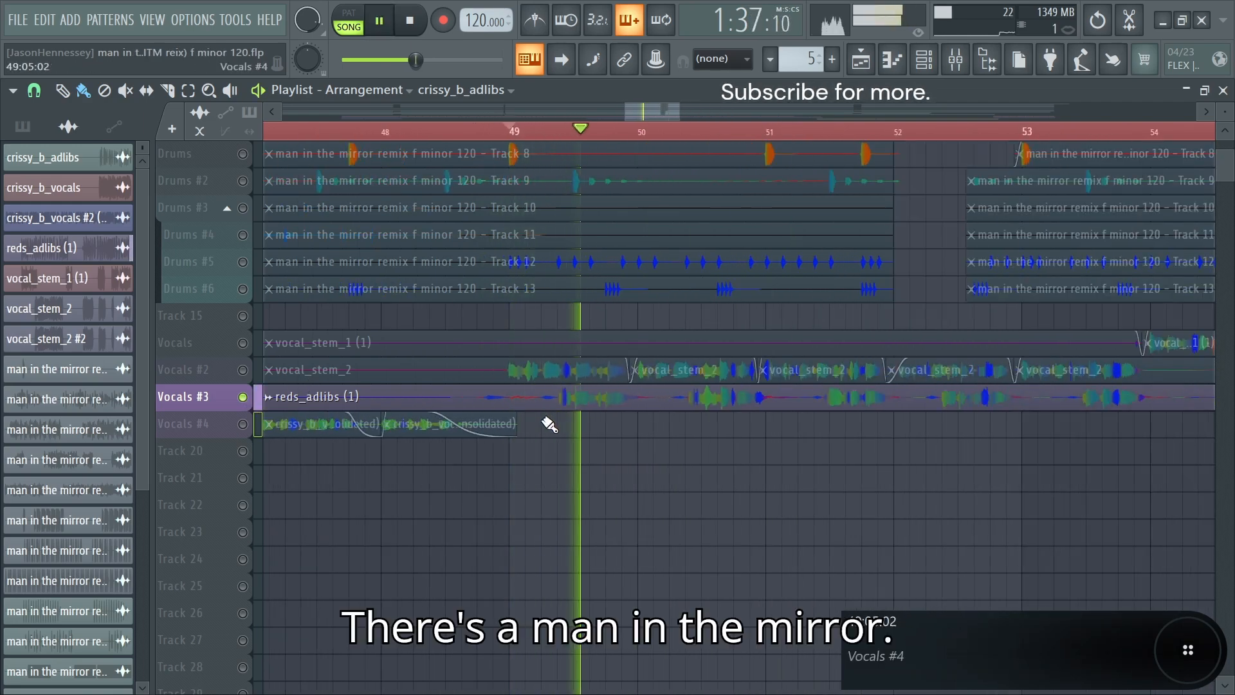
{"action": "key", "text": "space"}
Step: Open the Fruity parametric EQ 2 on the Ad libs bus and examine its curve and the signal during playback
{"action": "left_click", "coordinate": [955, 59]}
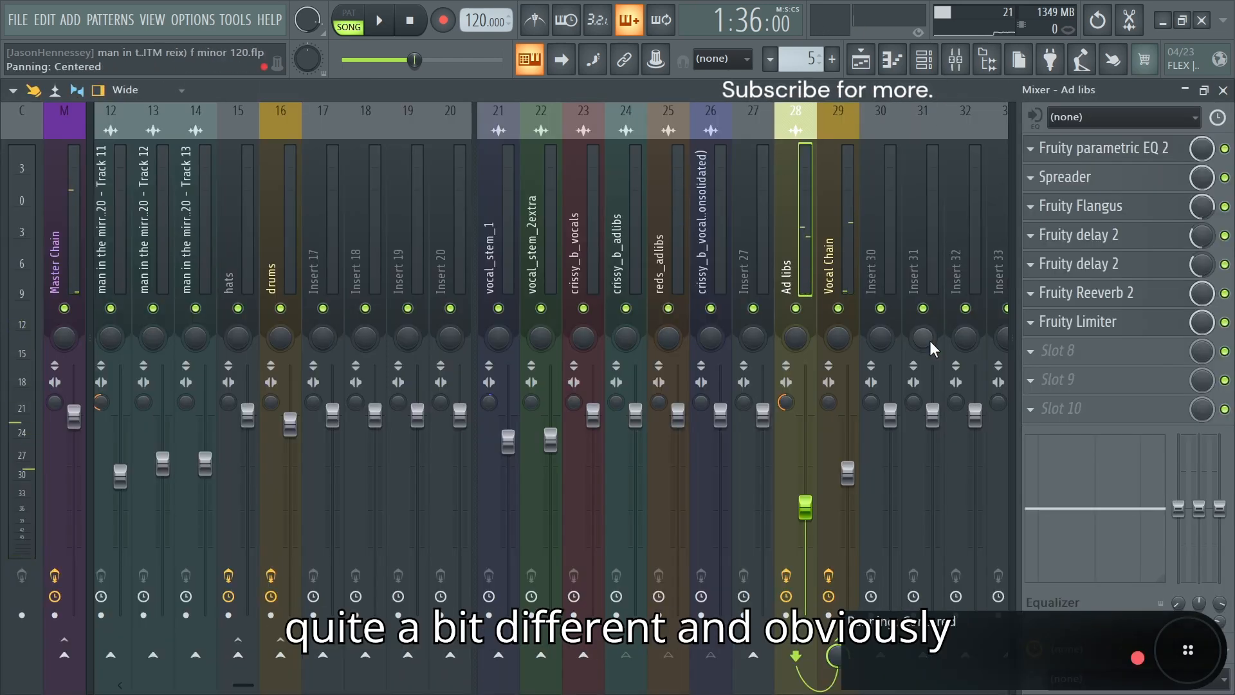
{"action": "left_click", "coordinate": [1130, 142]}
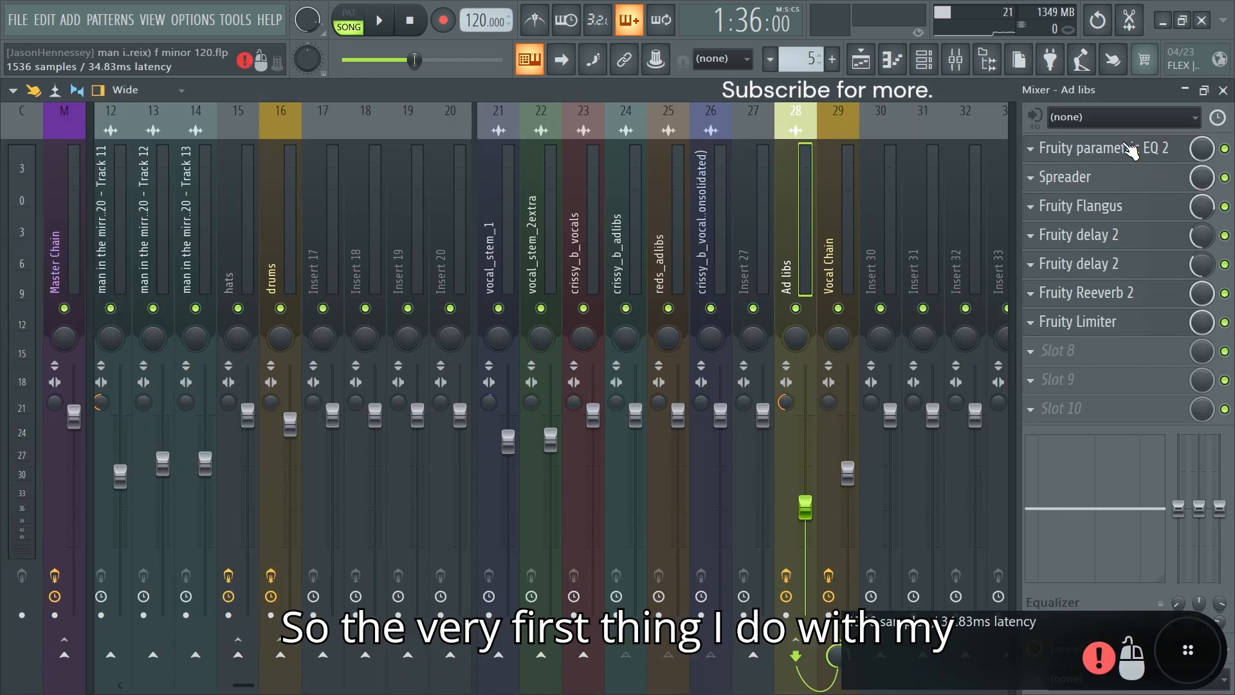
{"action": "left_click_drag", "start_coordinate": [462, 76], "coordinate": [536, 130]}
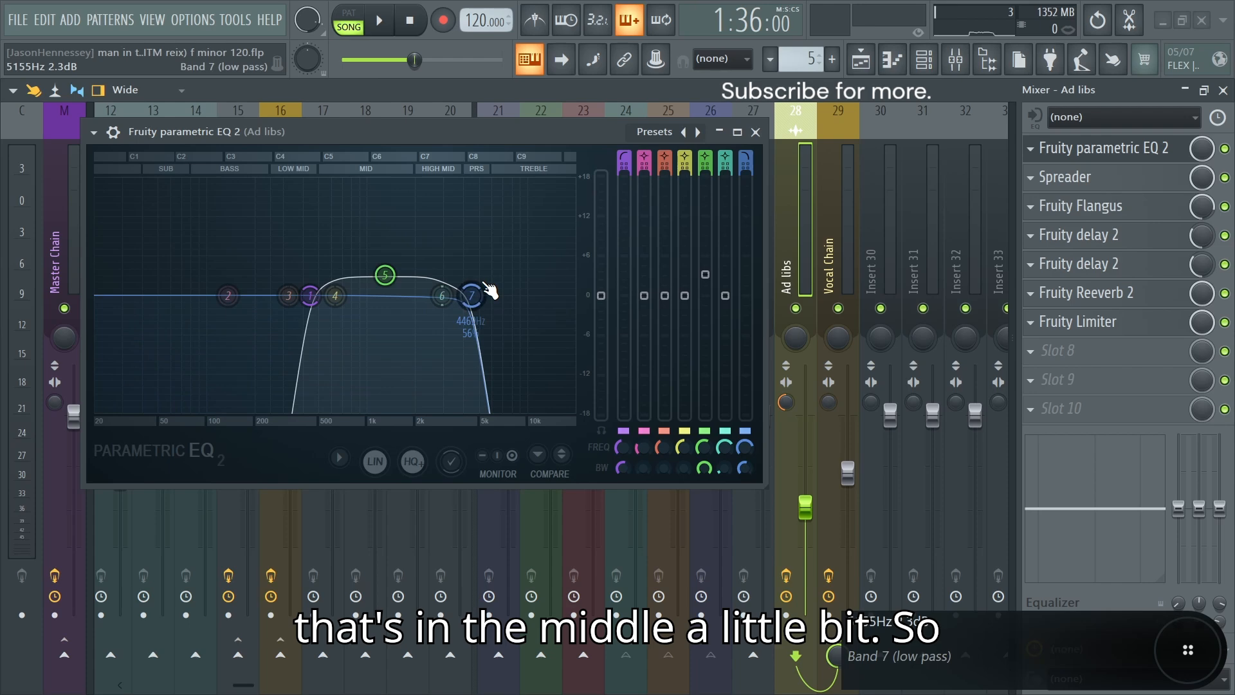
{"action": "key", "text": "space"}
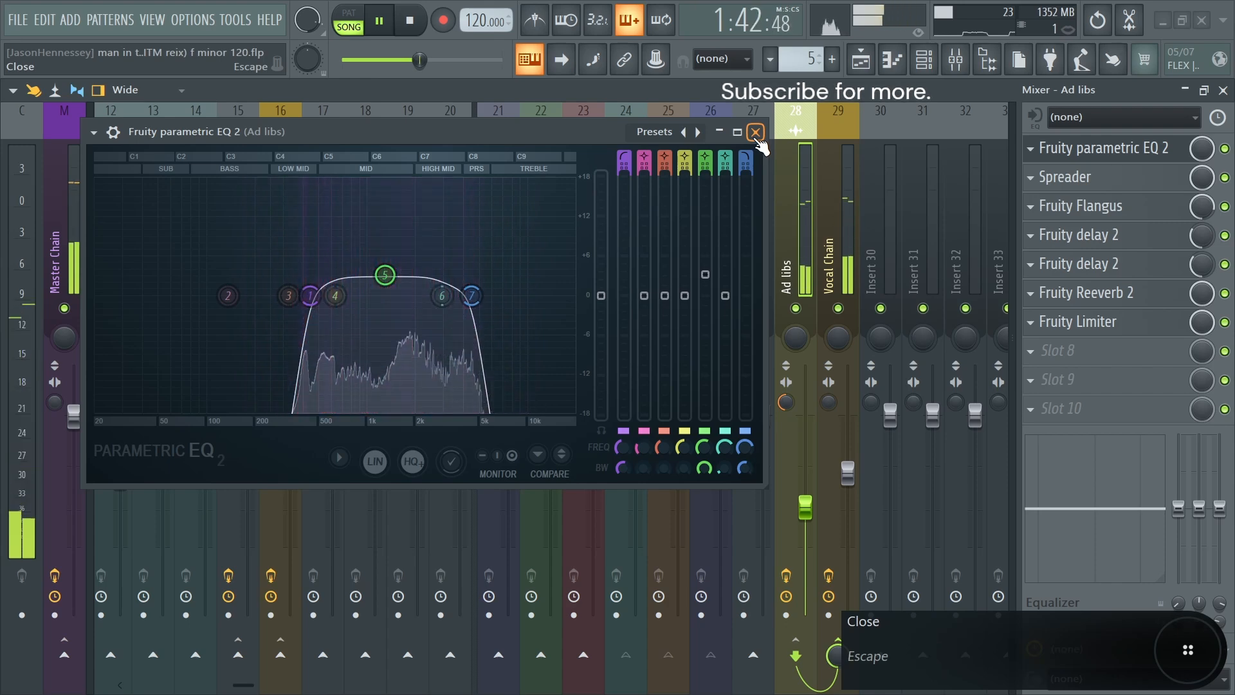
{"action": "key", "text": "space"}
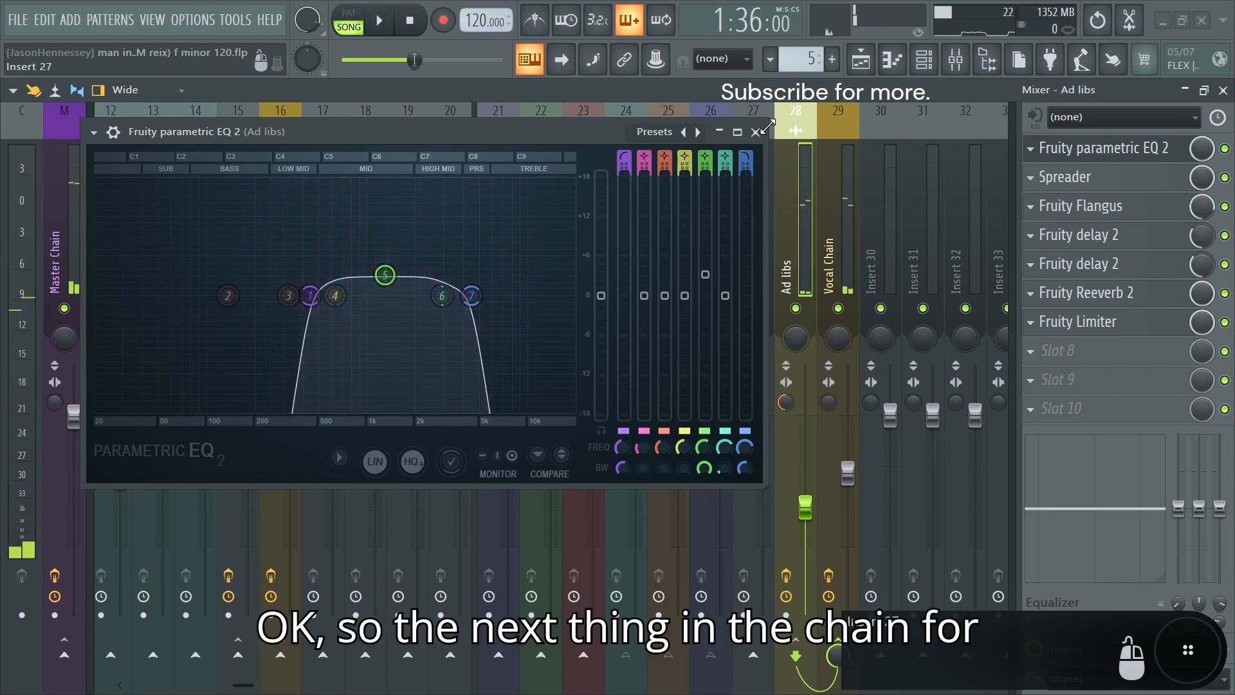
Step: Open the Spreader on the Ad libs bus and examine the ad-libs' stereo image during playback
{"action": "left_click", "coordinate": [1136, 181]}
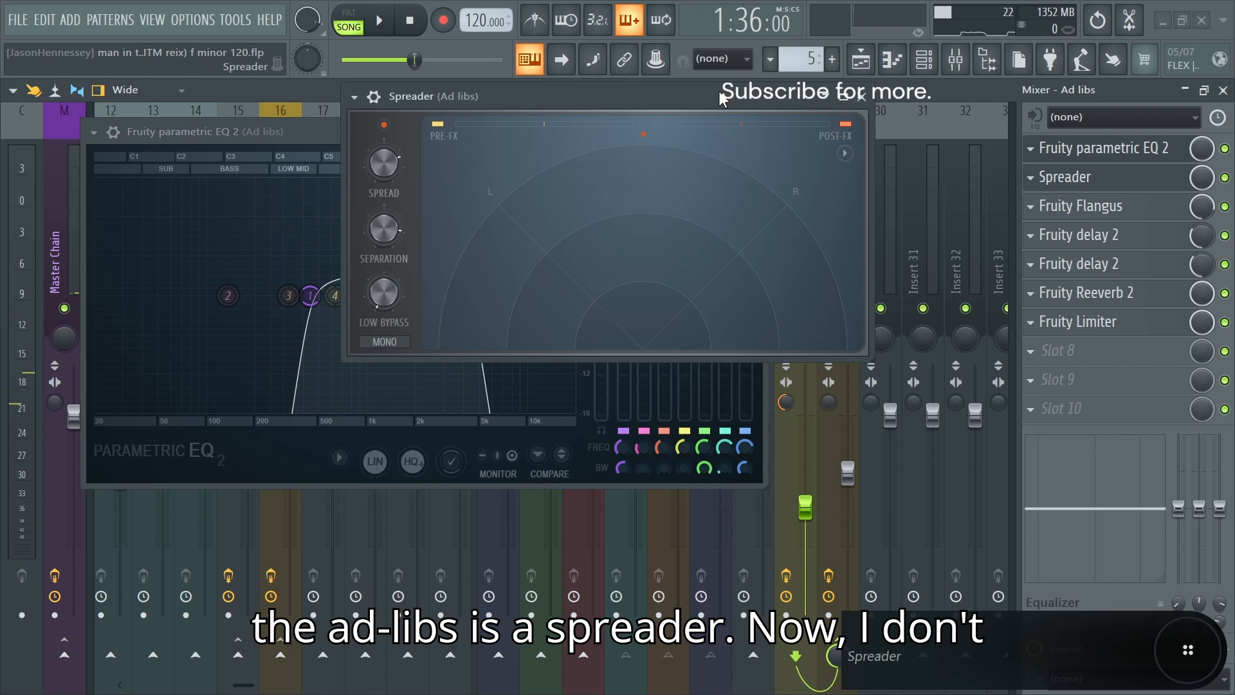
{"action": "left_click_drag", "start_coordinate": [716, 90], "coordinate": [690, 101]}
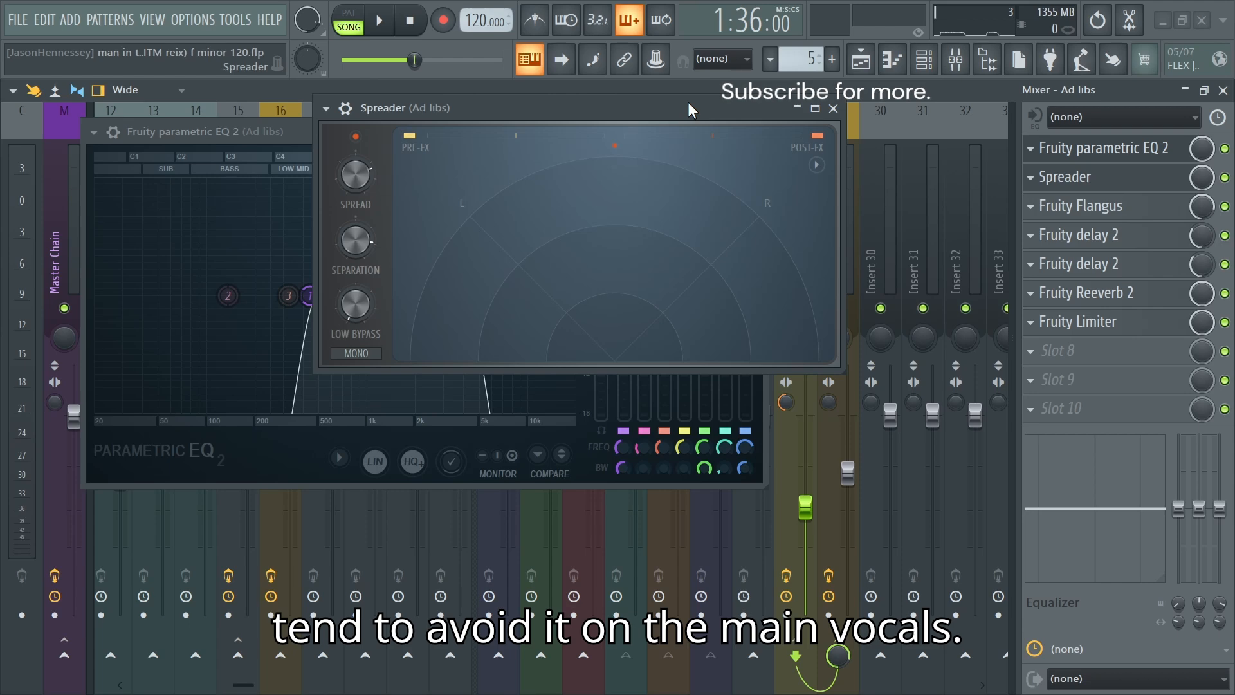
{"action": "key", "text": "space"}
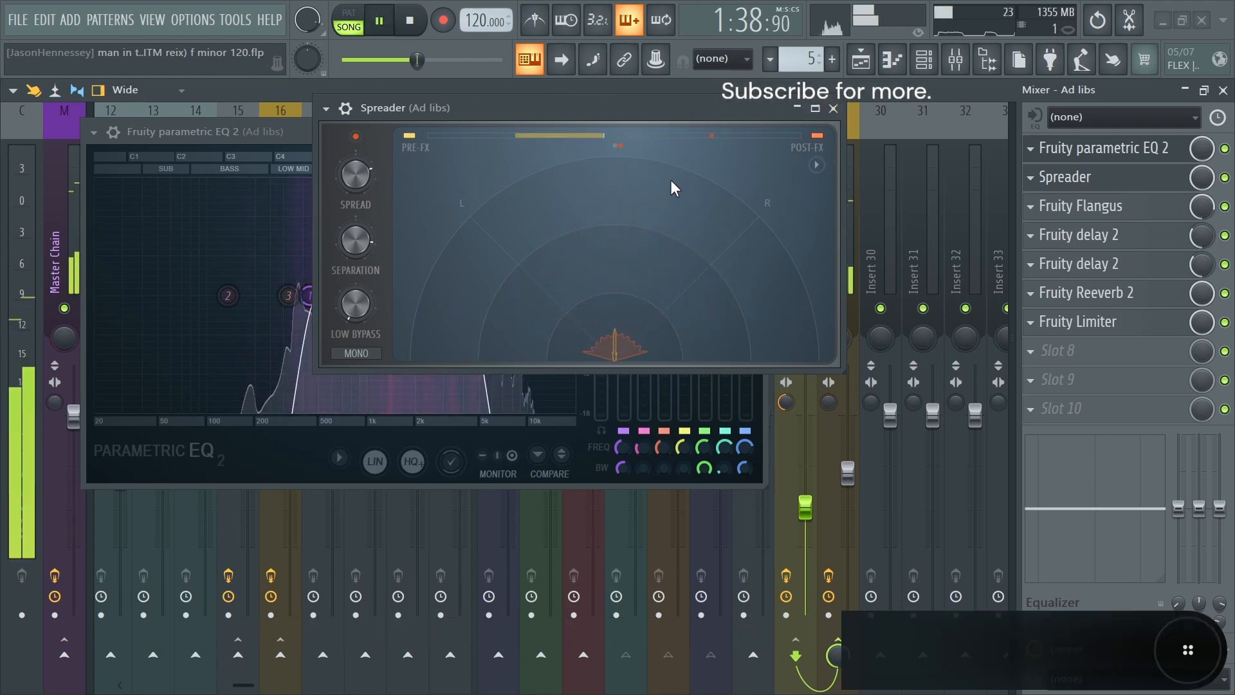
{"action": "key", "text": "space"}
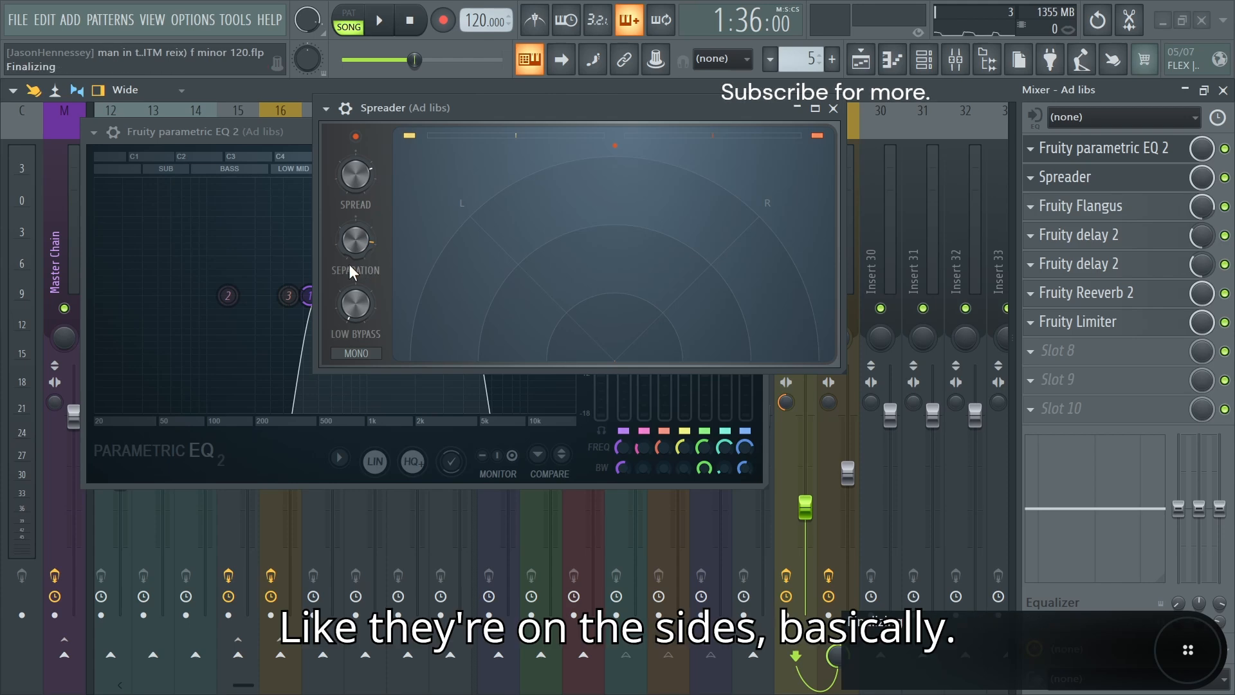
{"action": "key", "text": "space"}
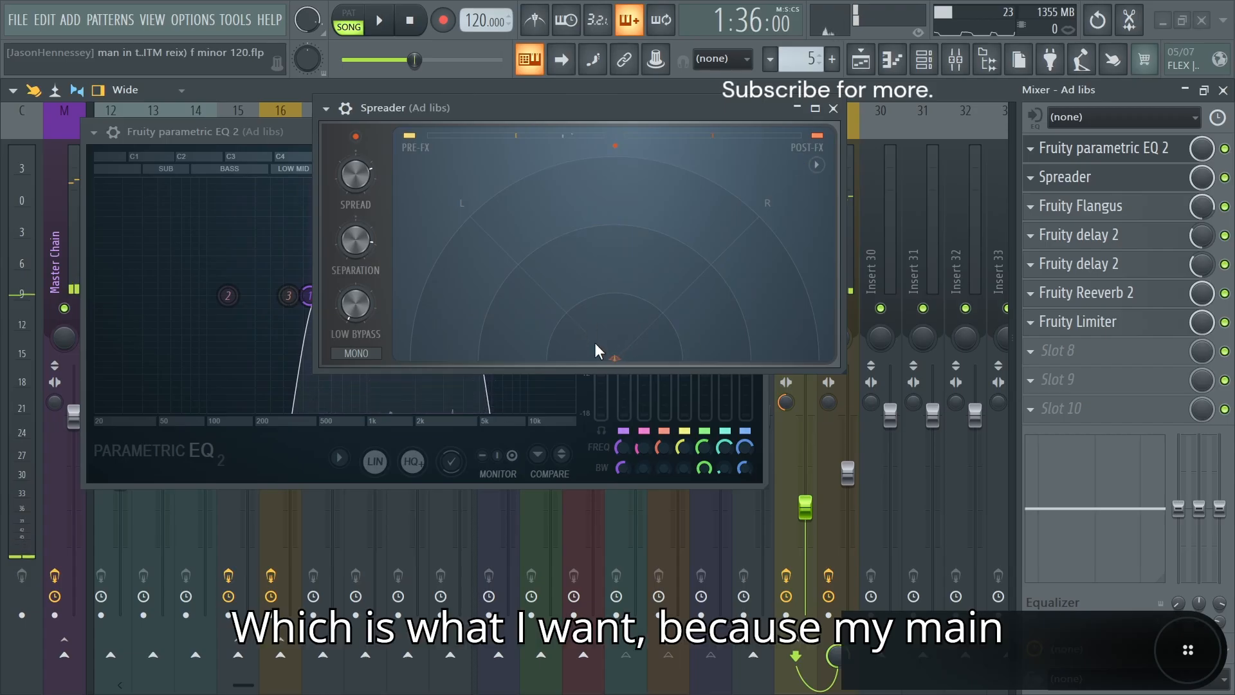
Step: Add a Spreader to slot 10 of the Vocal Chain bus and play the song to examine the main vocals' stereo image
{"action": "left_click", "coordinate": [834, 108]}
{"action": "left_click", "coordinate": [755, 133]}
{"action": "left_click", "coordinate": [831, 264]}
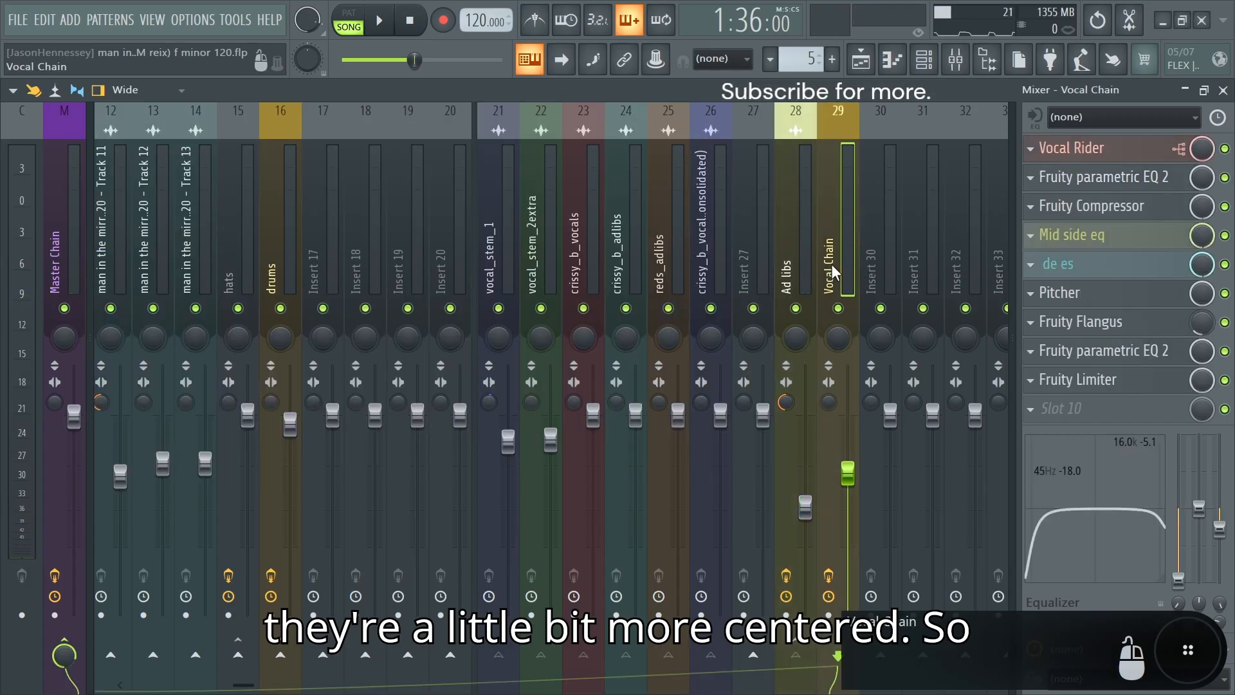
{"action": "left_click", "coordinate": [1065, 414]}
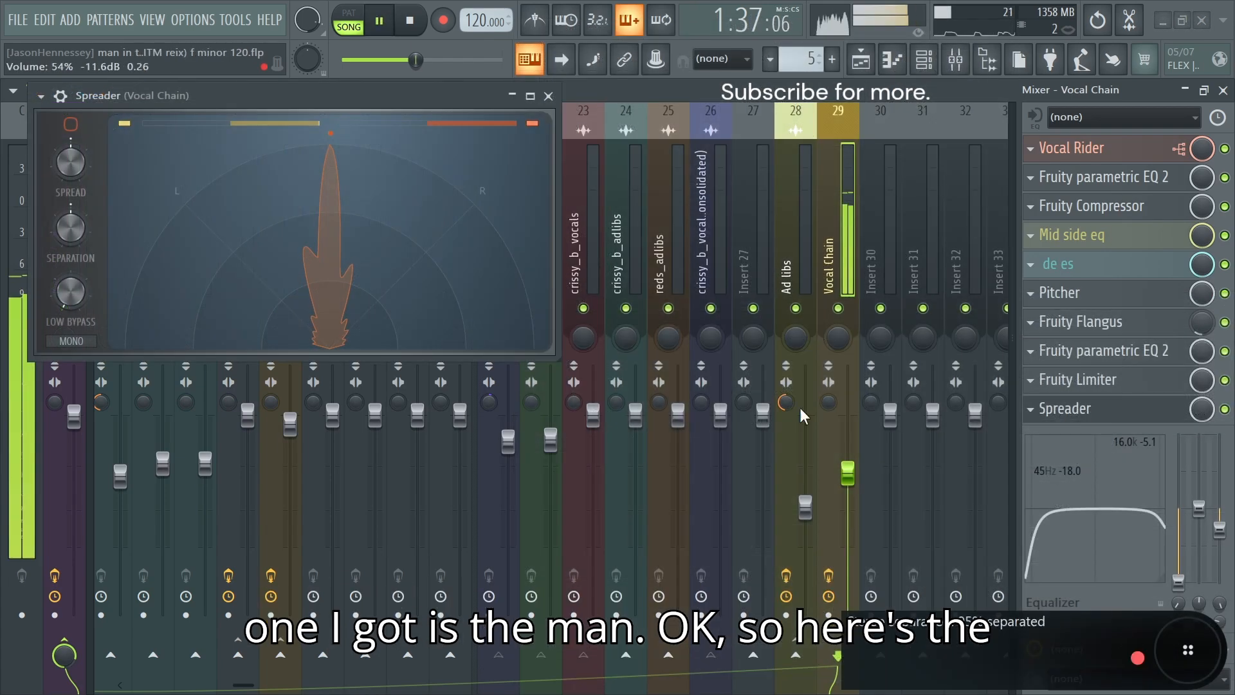
{"action": "key", "text": "space"}
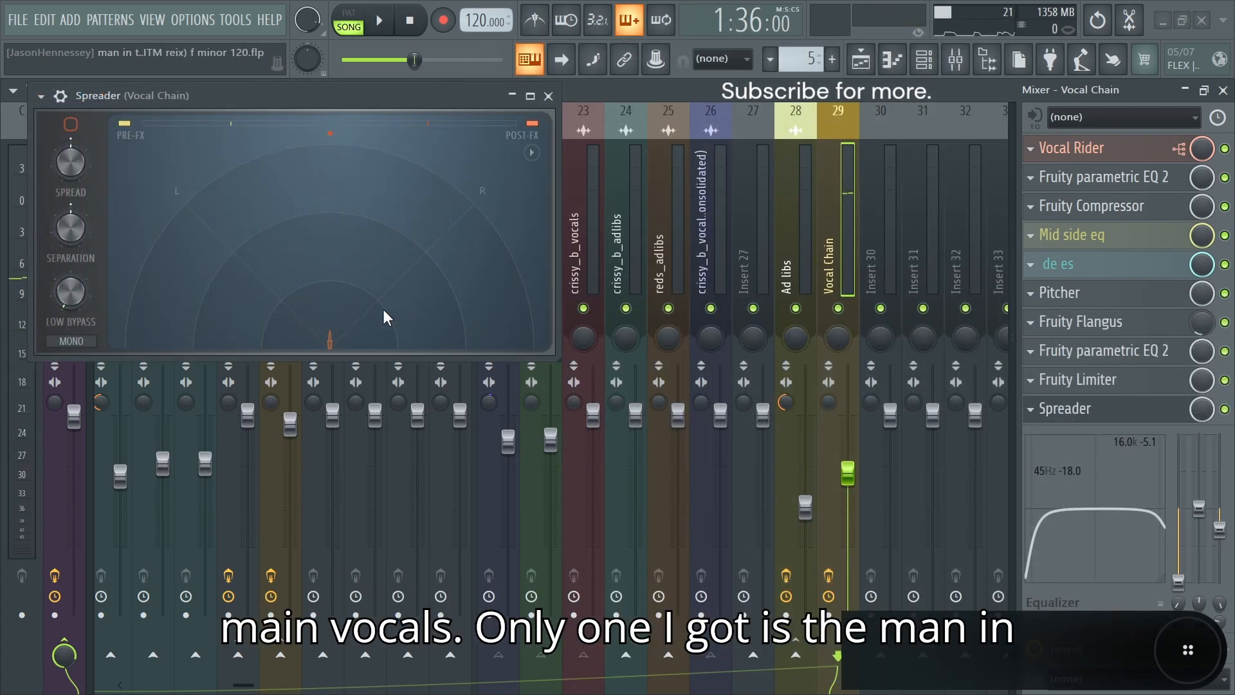
{"action": "key", "text": "space"}
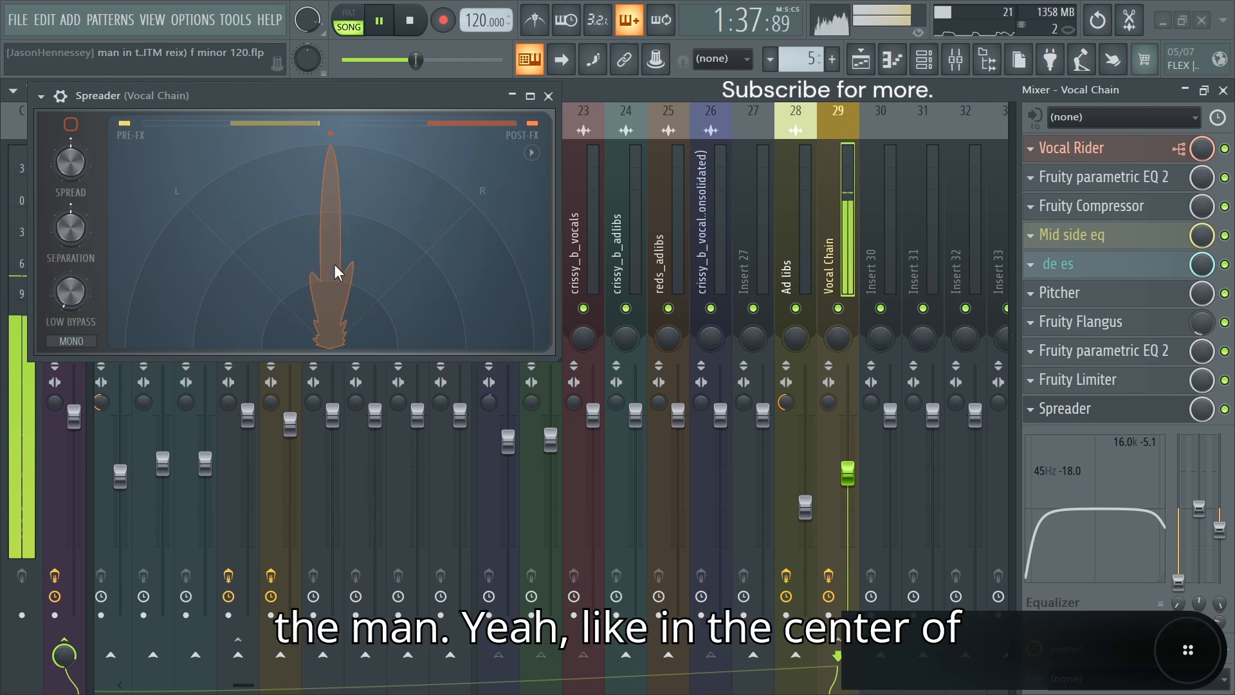
{"action": "key", "text": "space"}
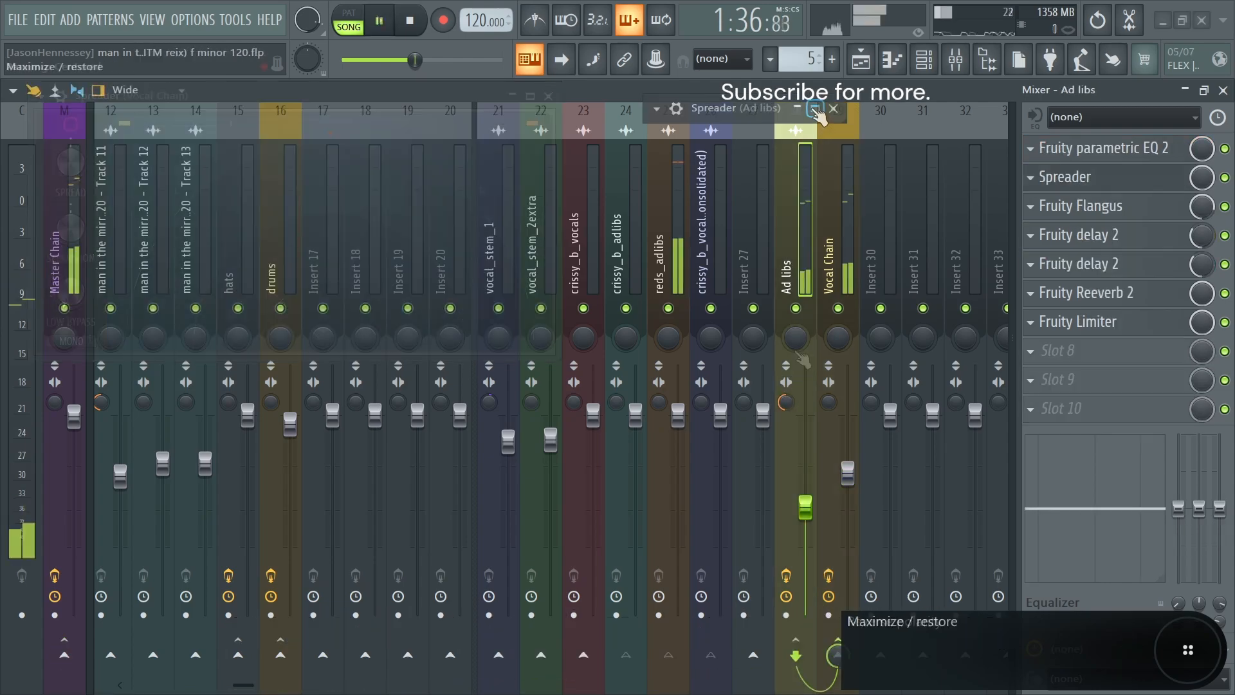
Step: Enlarge the Ad libs Spreader to full screen and check the ad-libs' stereo spread against the main vocals
{"action": "left_click", "coordinate": [816, 110]}
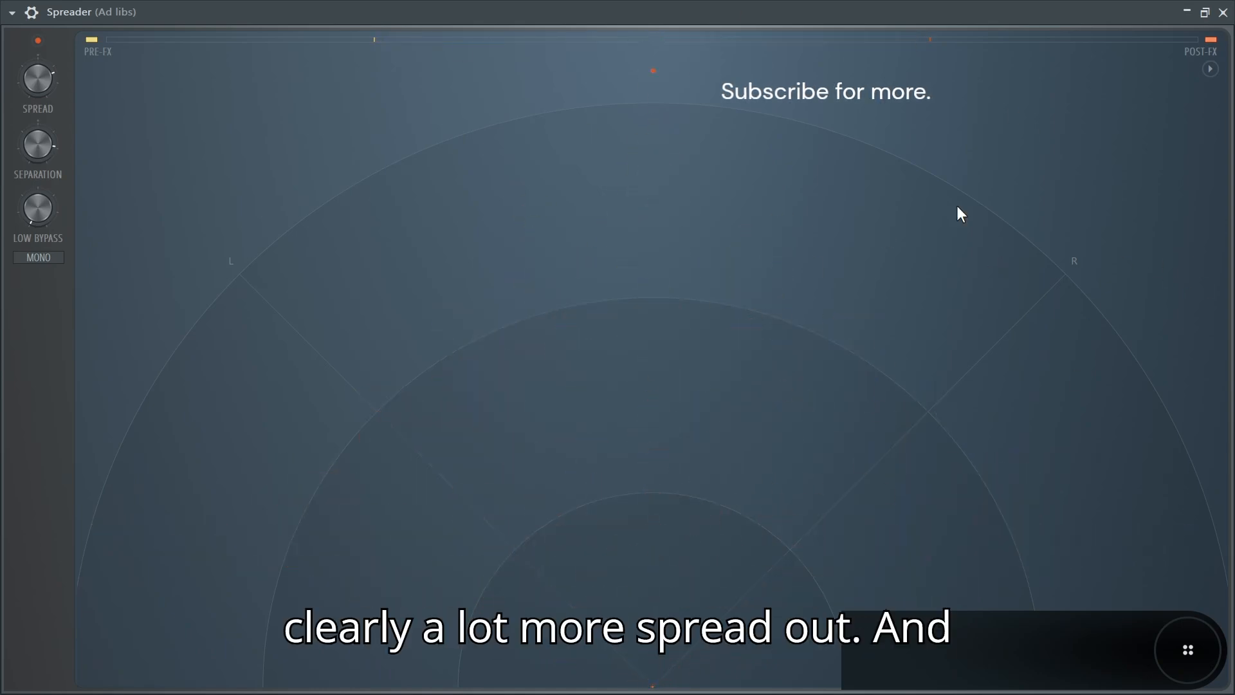
{"action": "key", "text": "space"}
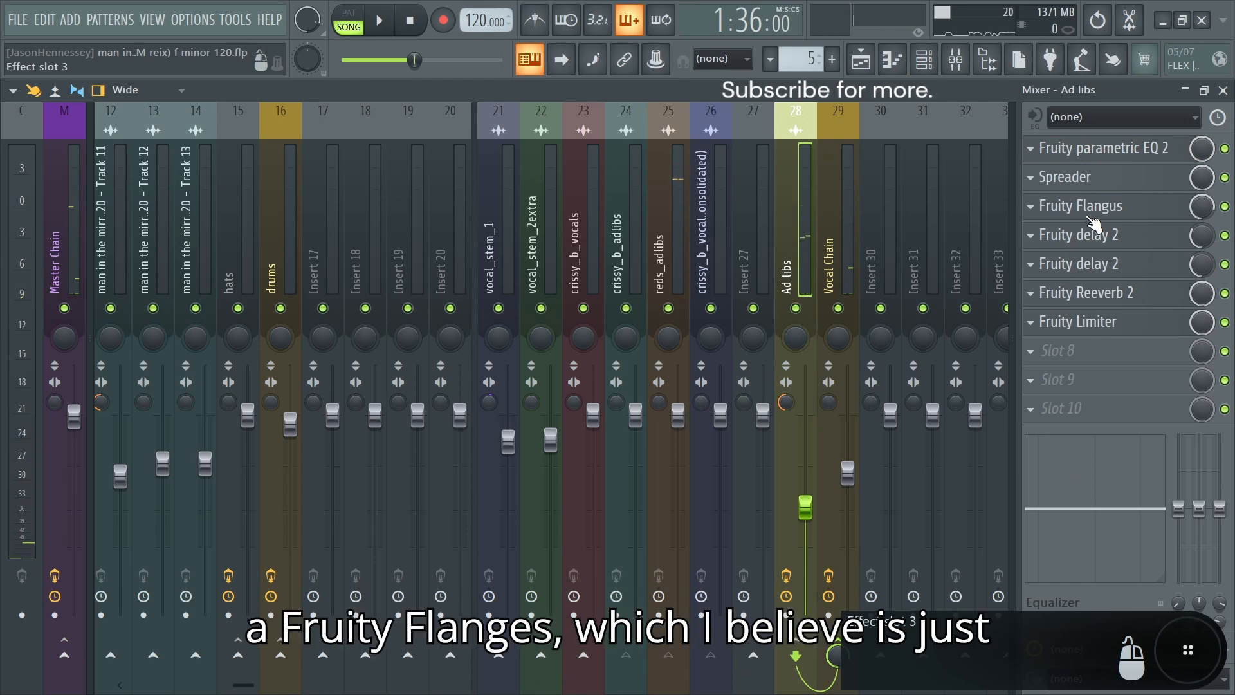
Step: Examine the Fruity Flangus settings on the Ad libs bus and compare the ad-libs with and without the effect during playback
{"action": "left_click", "coordinate": [1142, 212]}
{"action": "left_click_drag", "start_coordinate": [277, 148], "coordinate": [399, 148]}
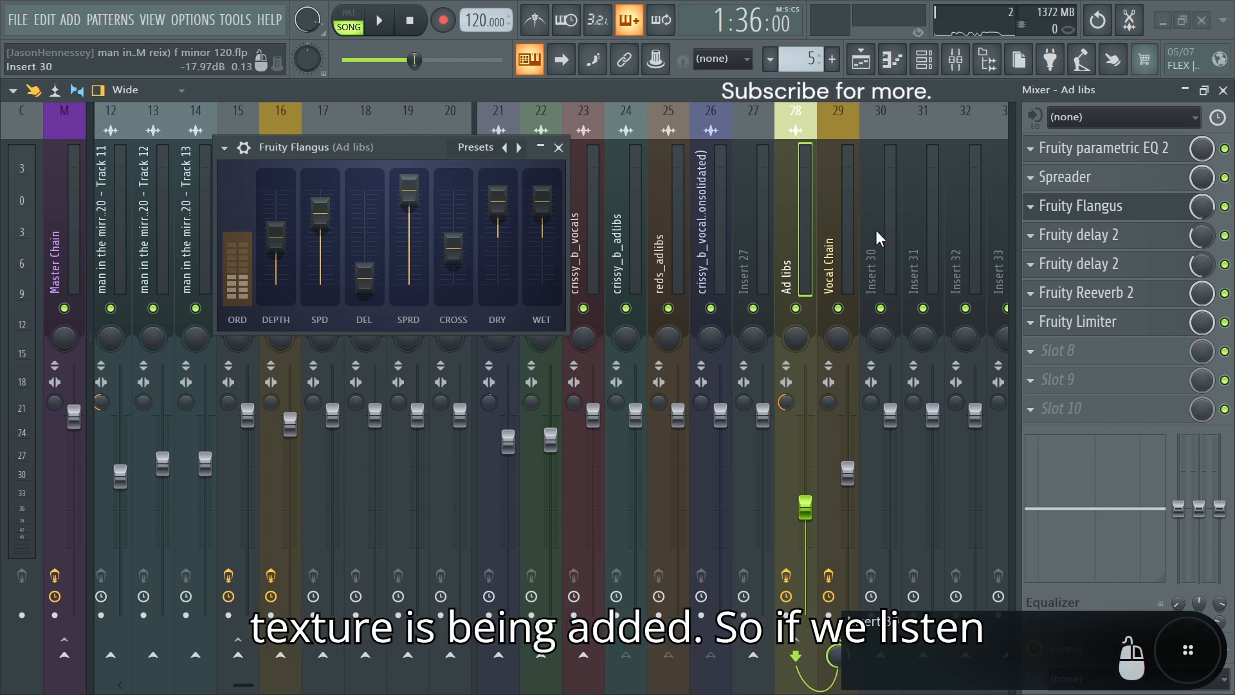
{"action": "left_click", "coordinate": [559, 150]}
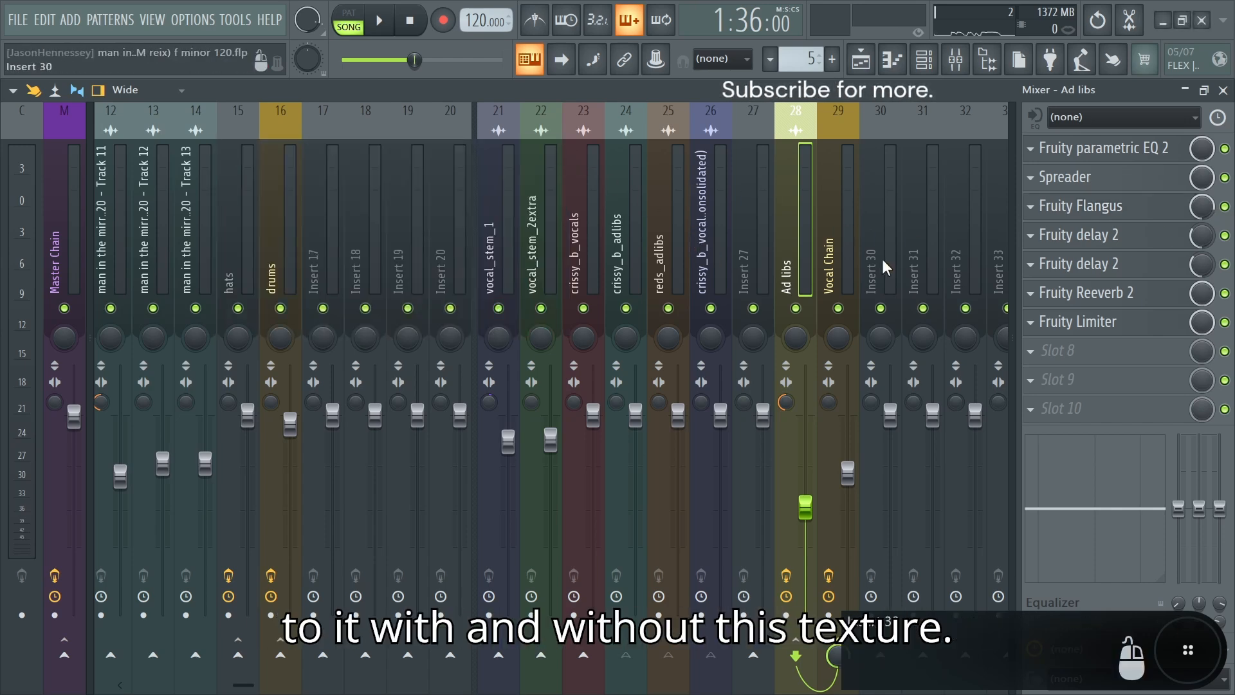
{"action": "key", "text": "space"}
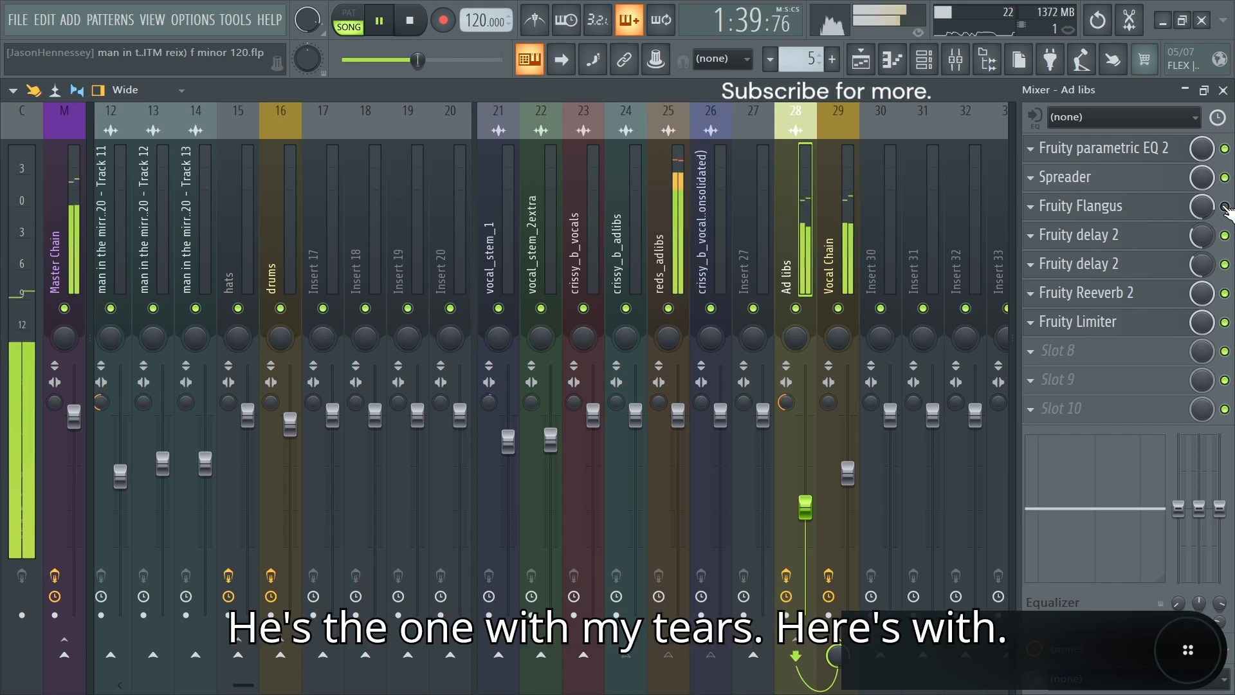
{"action": "key", "text": "space"}
{"action": "key", "text": "space"}
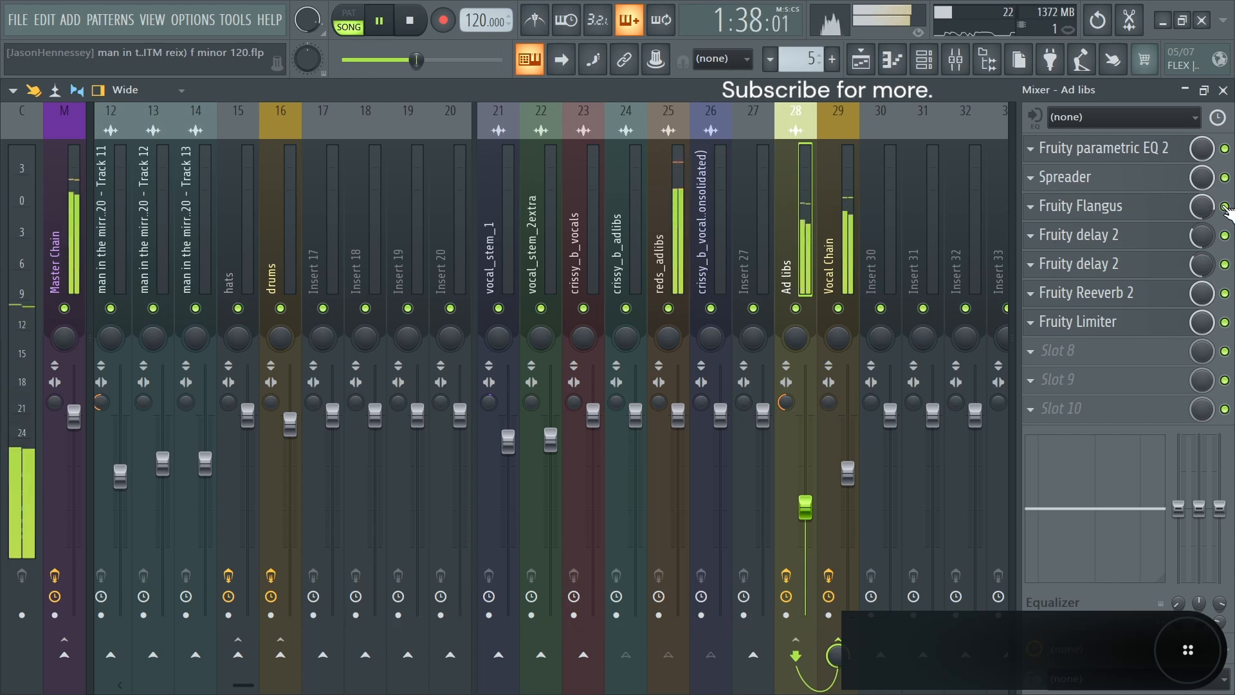
{"action": "key", "text": "space"}
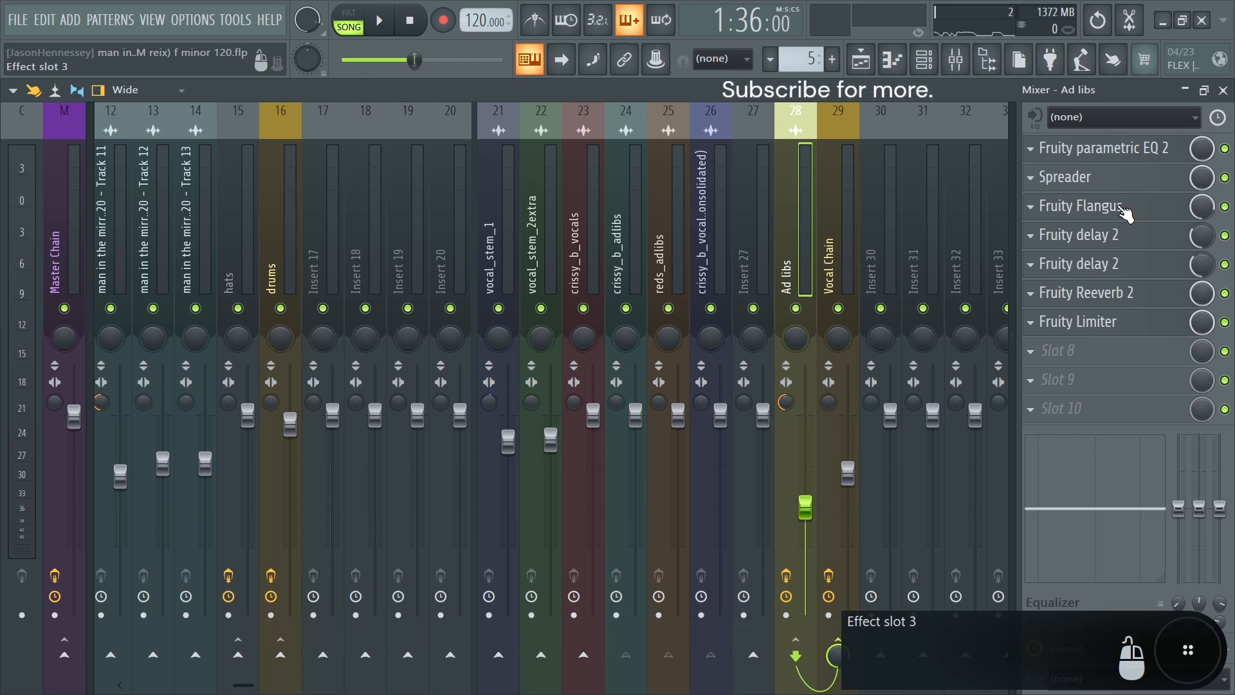
Step: Open both Fruity delay 2 effects on the Ad libs bus and examine their ping-pong feedback and stereo time offsets
{"action": "left_click", "coordinate": [1117, 242]}
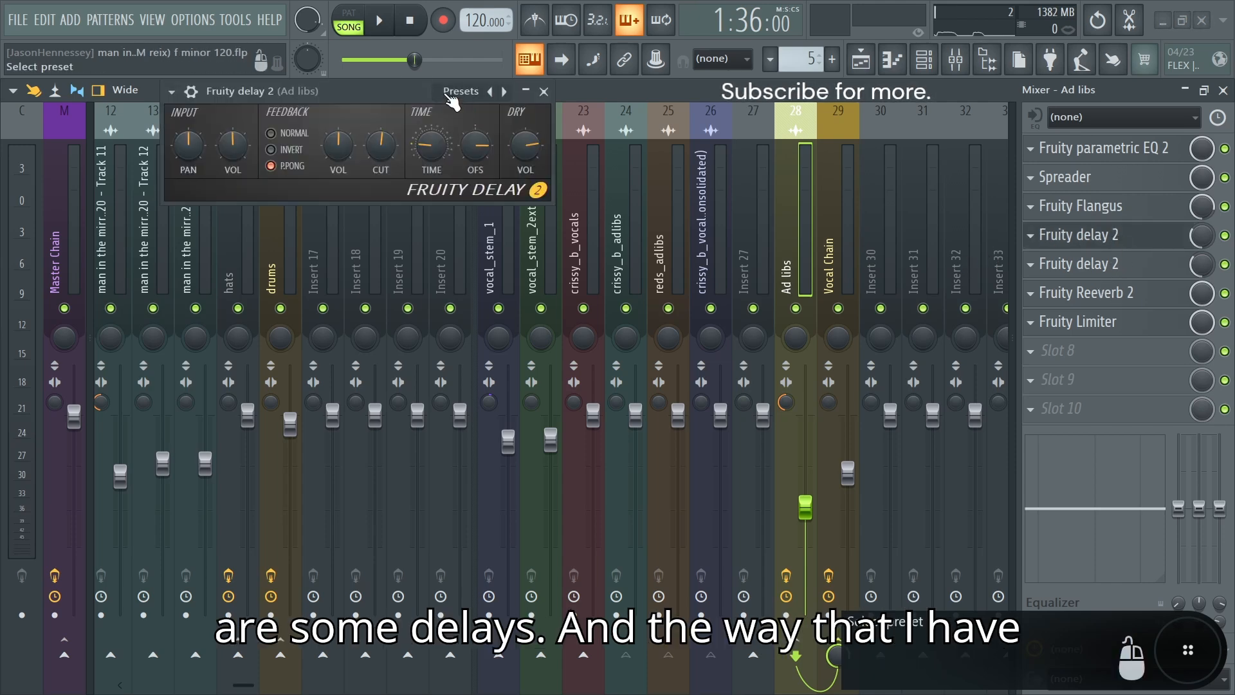
{"action": "left_click_drag", "start_coordinate": [386, 86], "coordinate": [468, 136]}
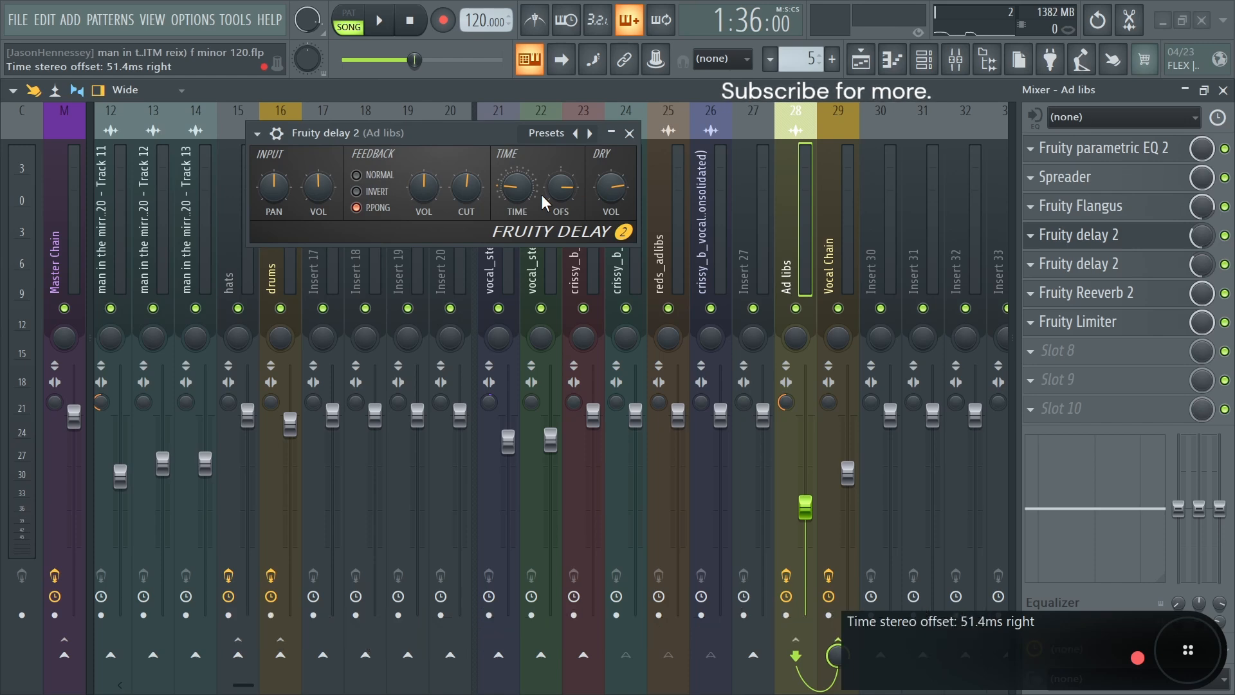
{"action": "left_click", "coordinate": [1102, 265]}
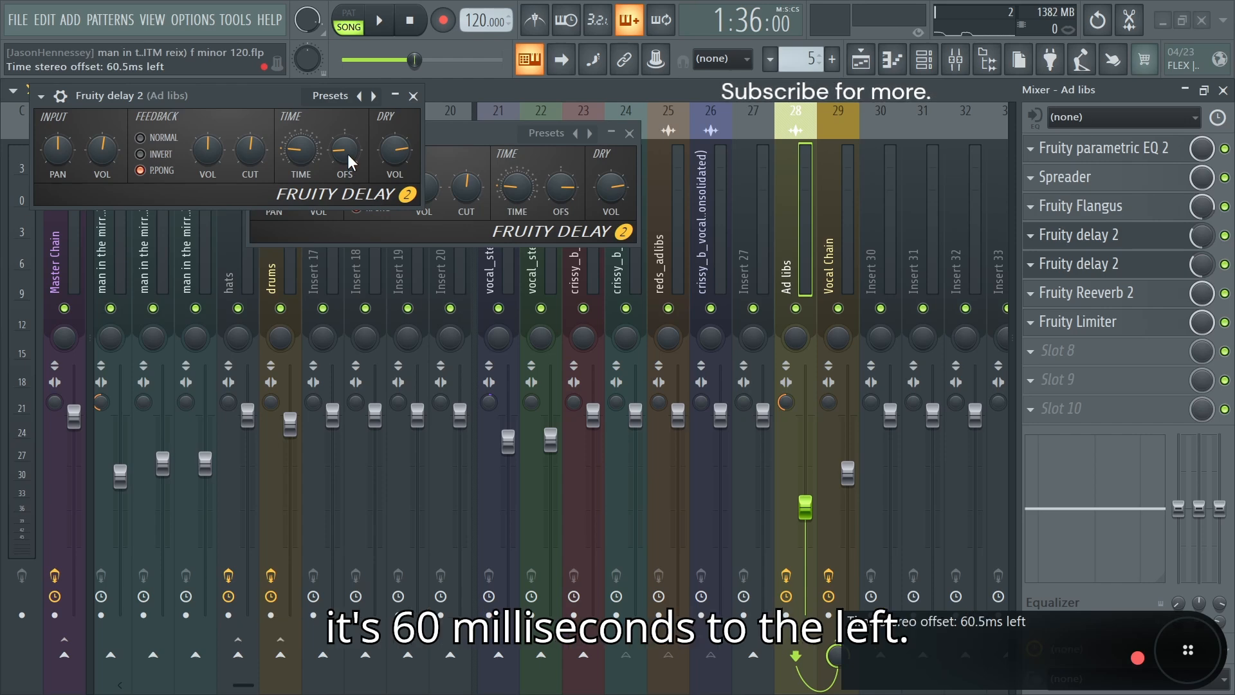
{"action": "left_click", "coordinate": [413, 96]}
{"action": "left_click", "coordinate": [629, 133]}
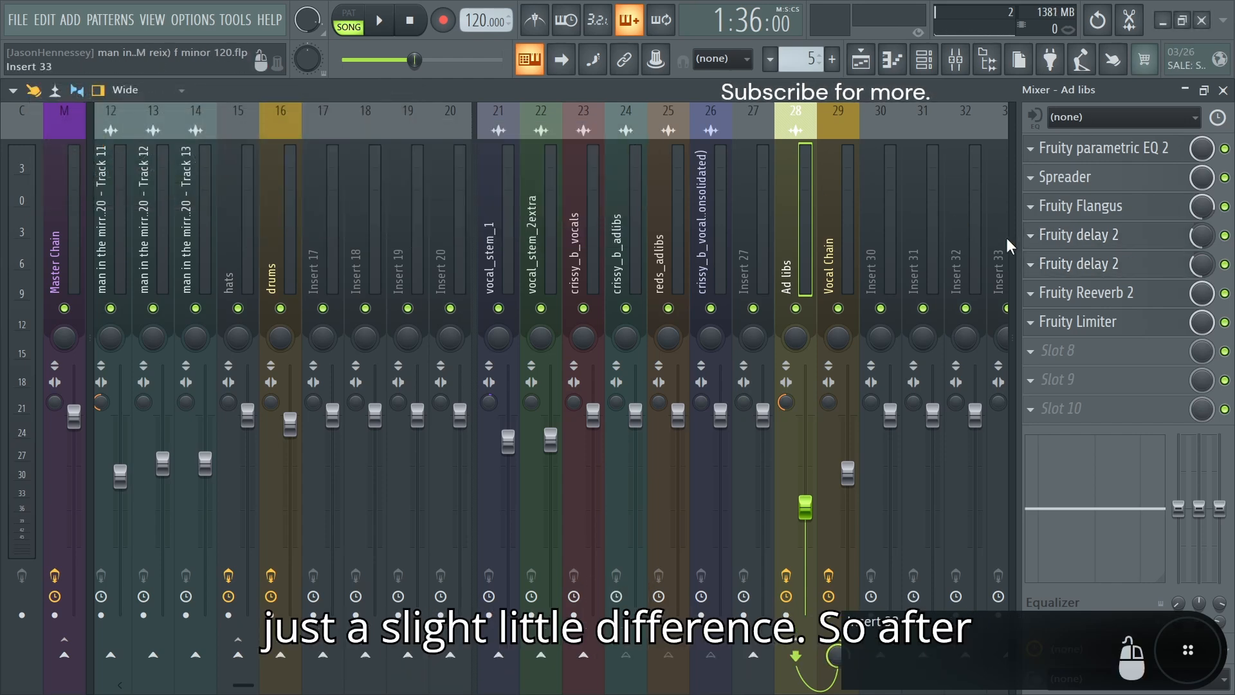
Step: Switch the Fruity Reeverb 2 input on the Ad libs bus from Mid to Side and listen to the ad-libs
{"action": "left_click", "coordinate": [1109, 297]}
{"action": "left_click_drag", "start_coordinate": [406, 114], "coordinate": [462, 128]}
{"action": "key", "text": "space"}
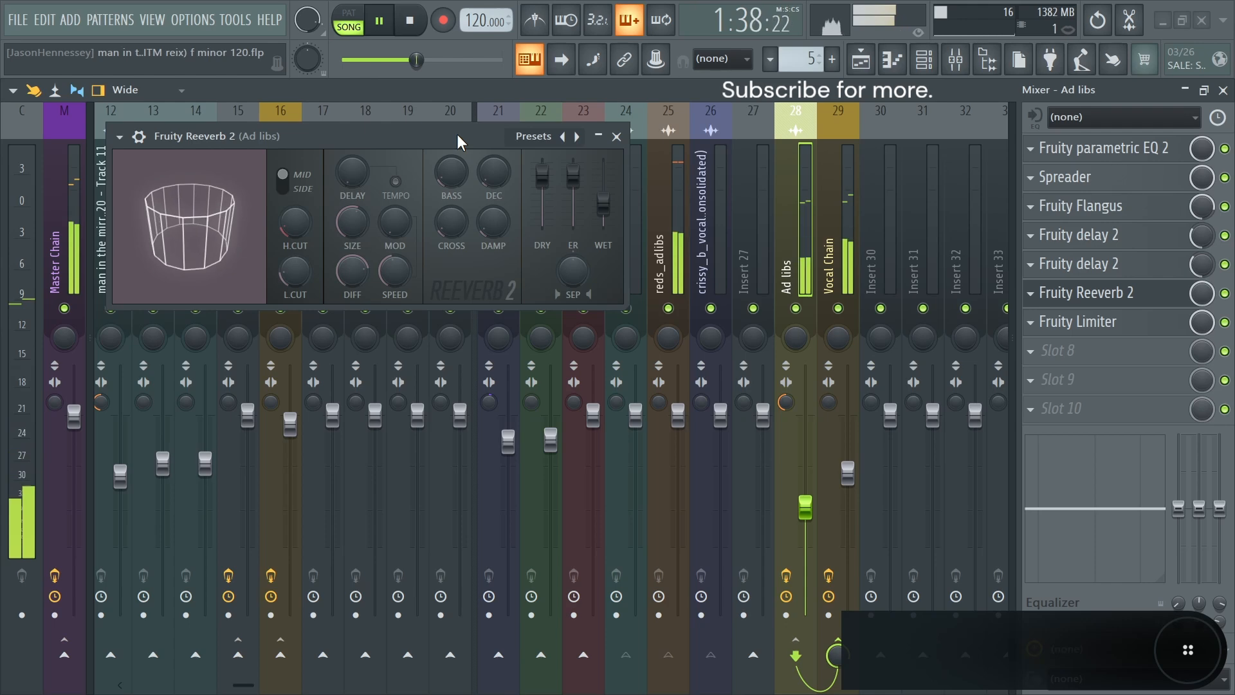
{"action": "key", "text": "space"}
{"action": "left_click", "coordinate": [297, 188]}
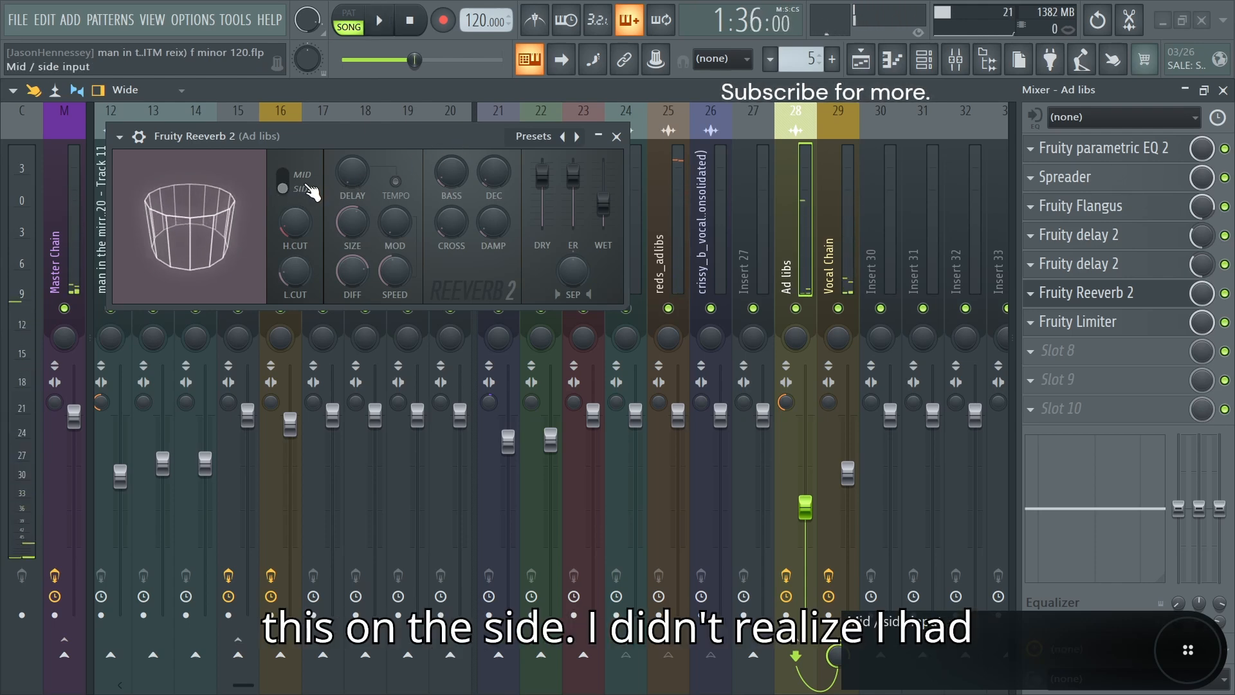
{"action": "key", "text": "space"}
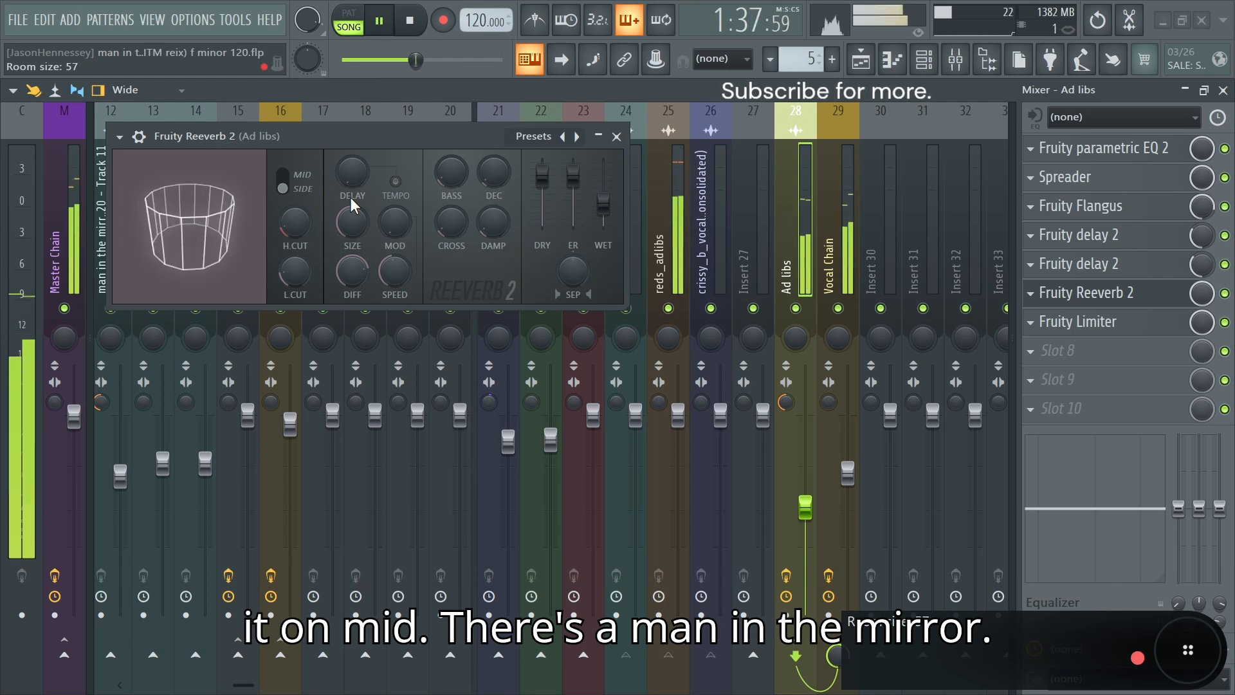
{"action": "left_click", "coordinate": [618, 138]}
{"action": "key", "text": "space"}
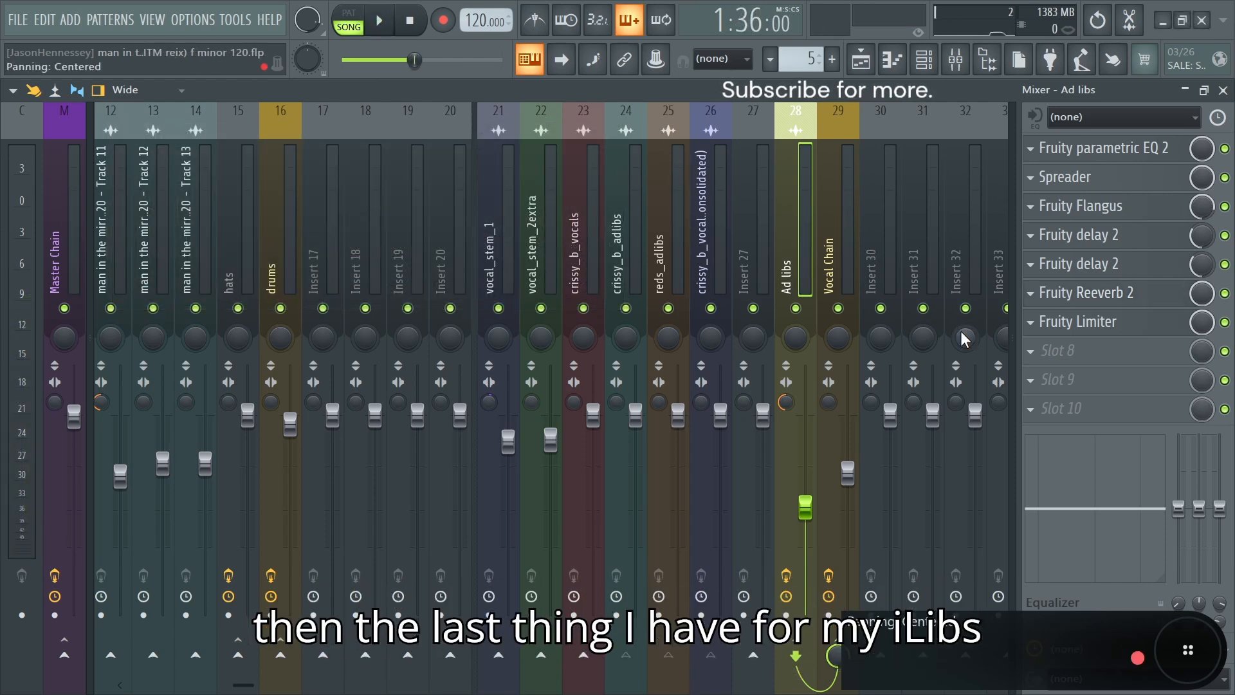
Step: Open the Fruity Limiter on the Ad libs bus and examine its limiting and saturation against the signal during playback
{"action": "left_click", "coordinate": [1093, 322]}
{"action": "key", "text": "space"}
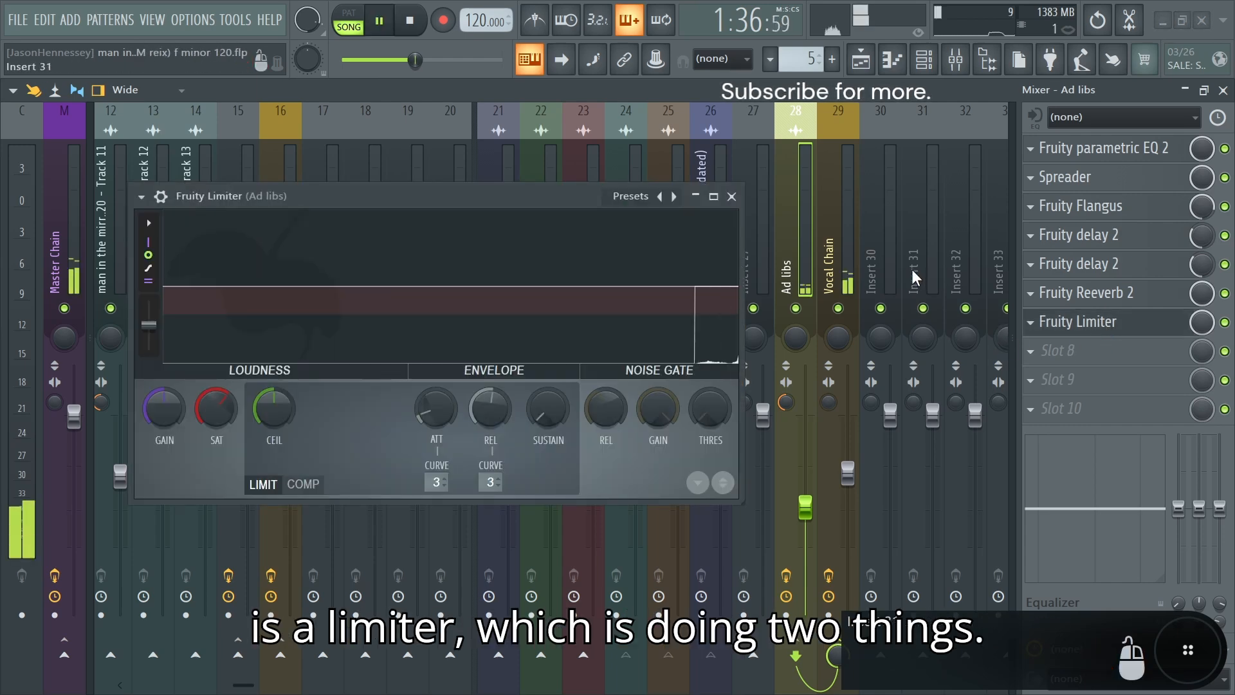
{"action": "key", "text": "space"}
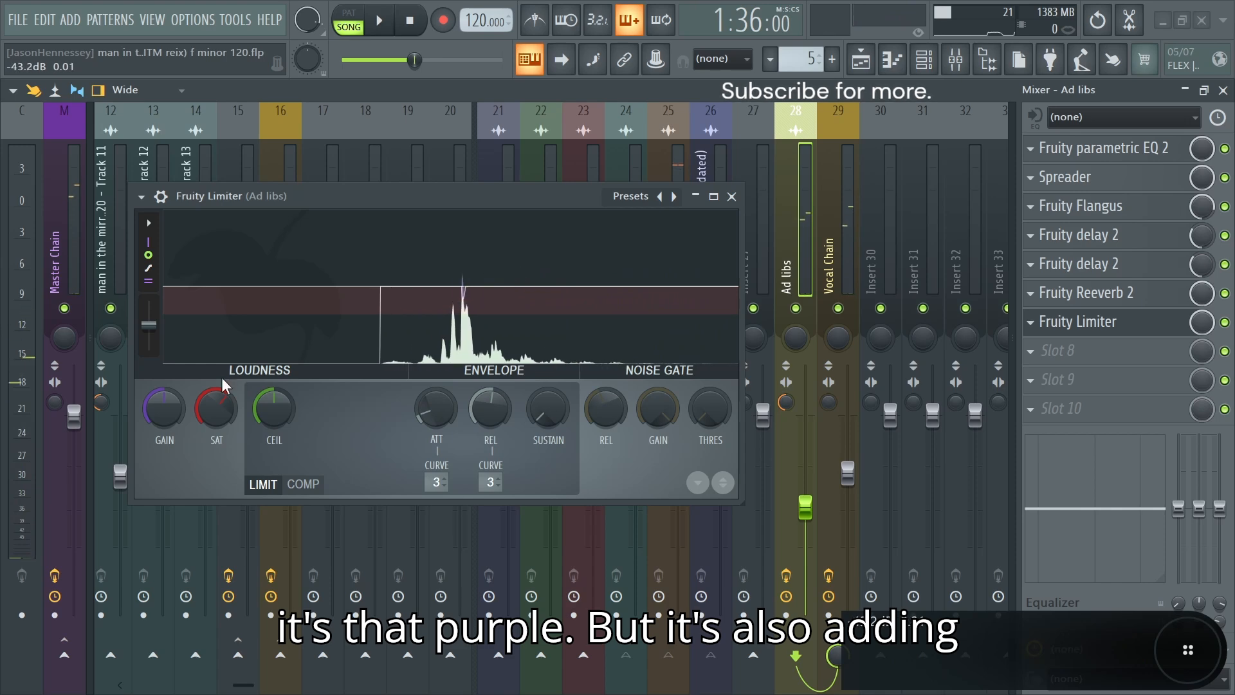
{"action": "key", "text": "space"}
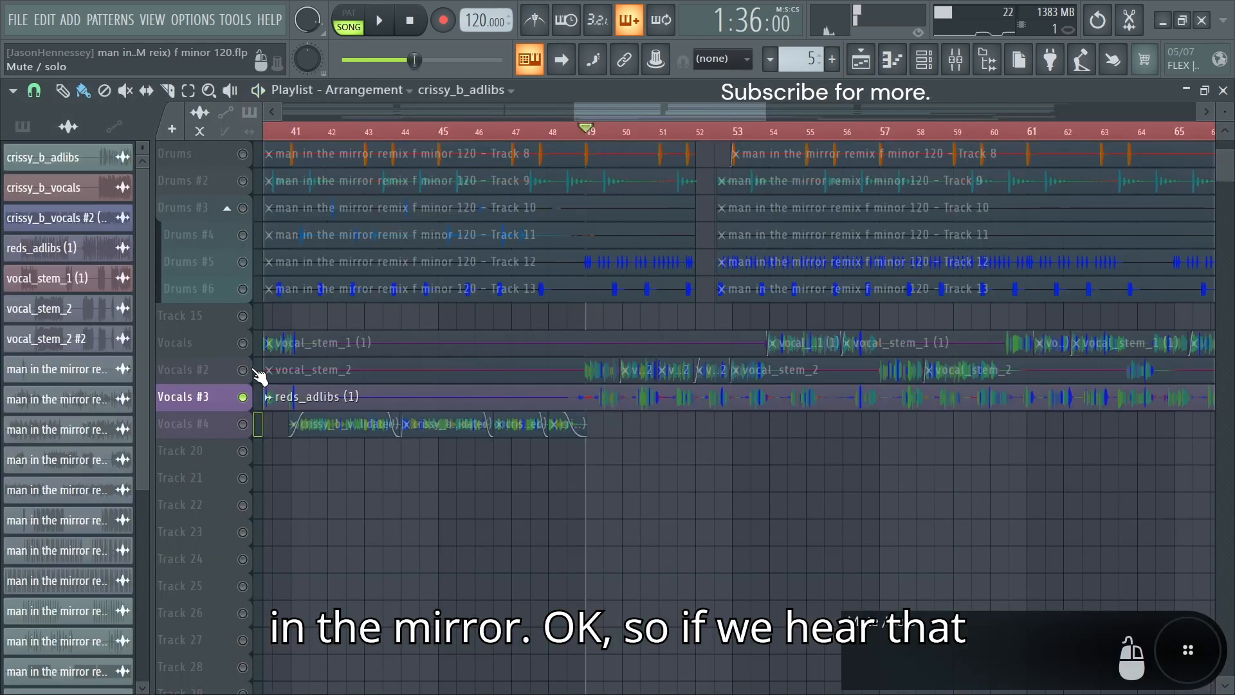
Step: Unmute the Vocals #2 and Vocals playlist tracks and play them together with the Vocals #3 ad-libs
{"action": "left_click", "coordinate": [251, 372]}
{"action": "left_click", "coordinate": [250, 344]}
{"action": "key", "text": "space"}
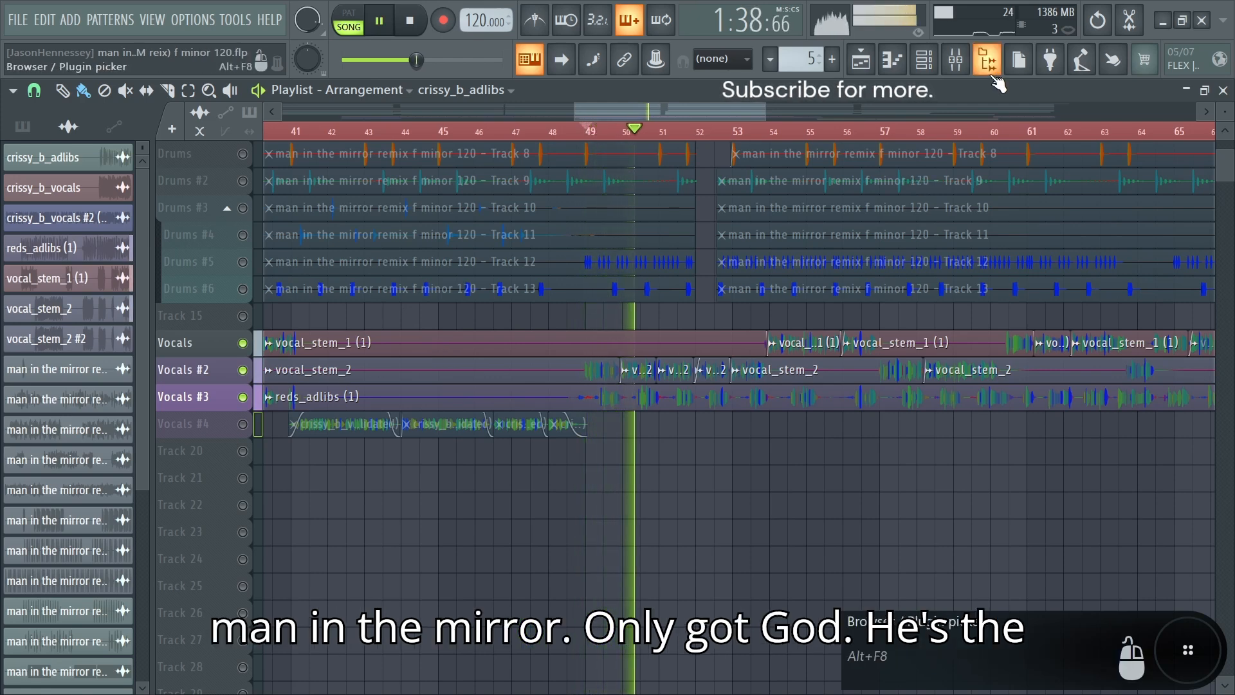
{"action": "key", "text": "space"}
Step: Save the project, toggle solo on the Vocals #3 playlist track and start playback
{"action": "key", "text": "ctrl+s"}
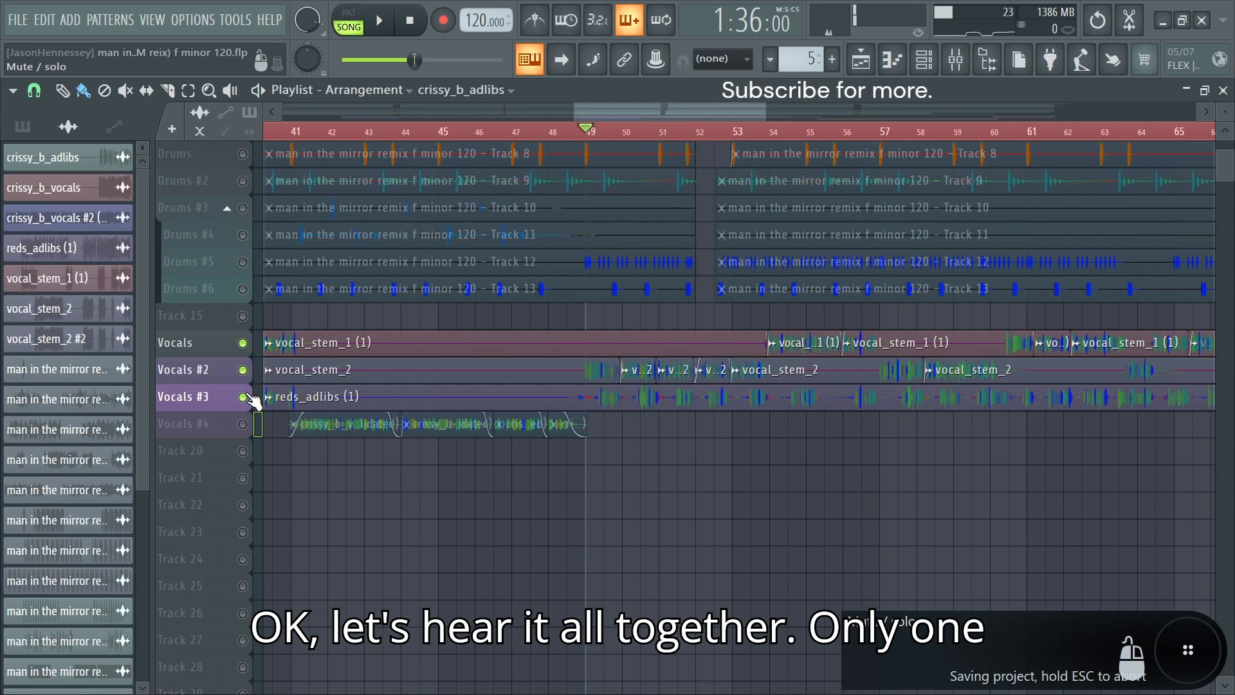
{"action": "right_click", "coordinate": [248, 397]}
{"action": "right_click", "coordinate": [249, 396]}
{"action": "key", "text": "space"}
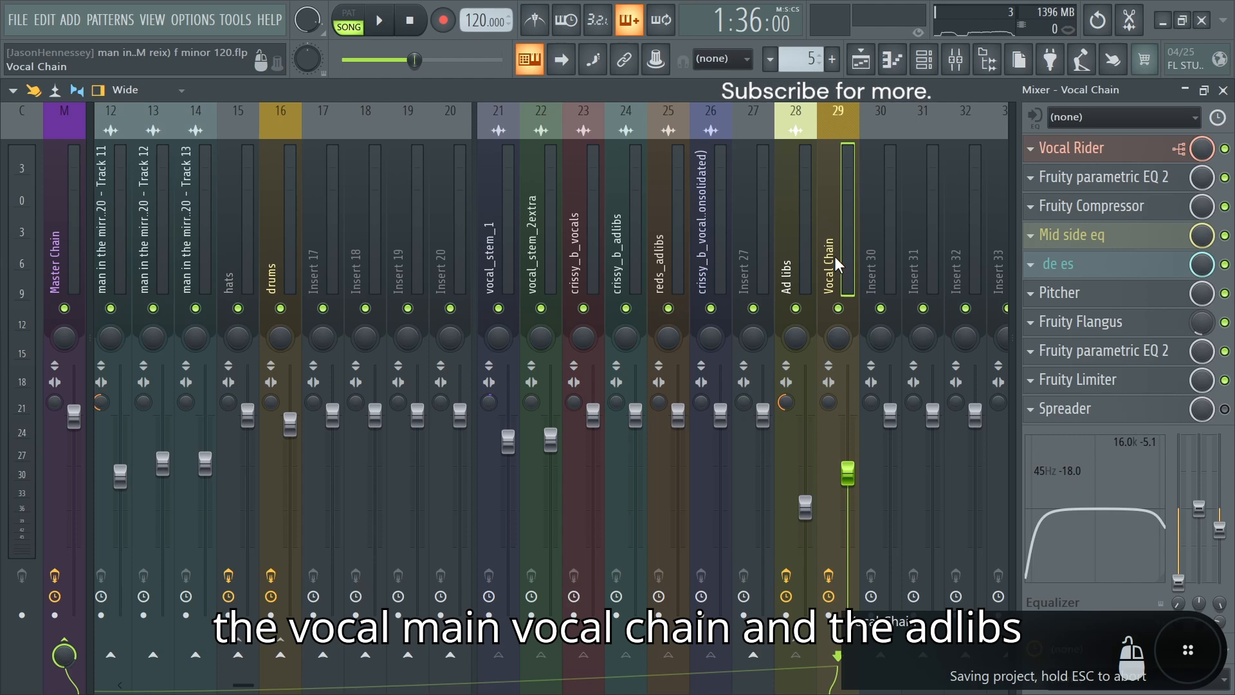
Step: Trace the mixer routing of the Ad libs bus and the consolidated vocals on insert 26
{"action": "left_click", "coordinate": [787, 277]}
{"action": "left_click", "coordinate": [710, 272]}
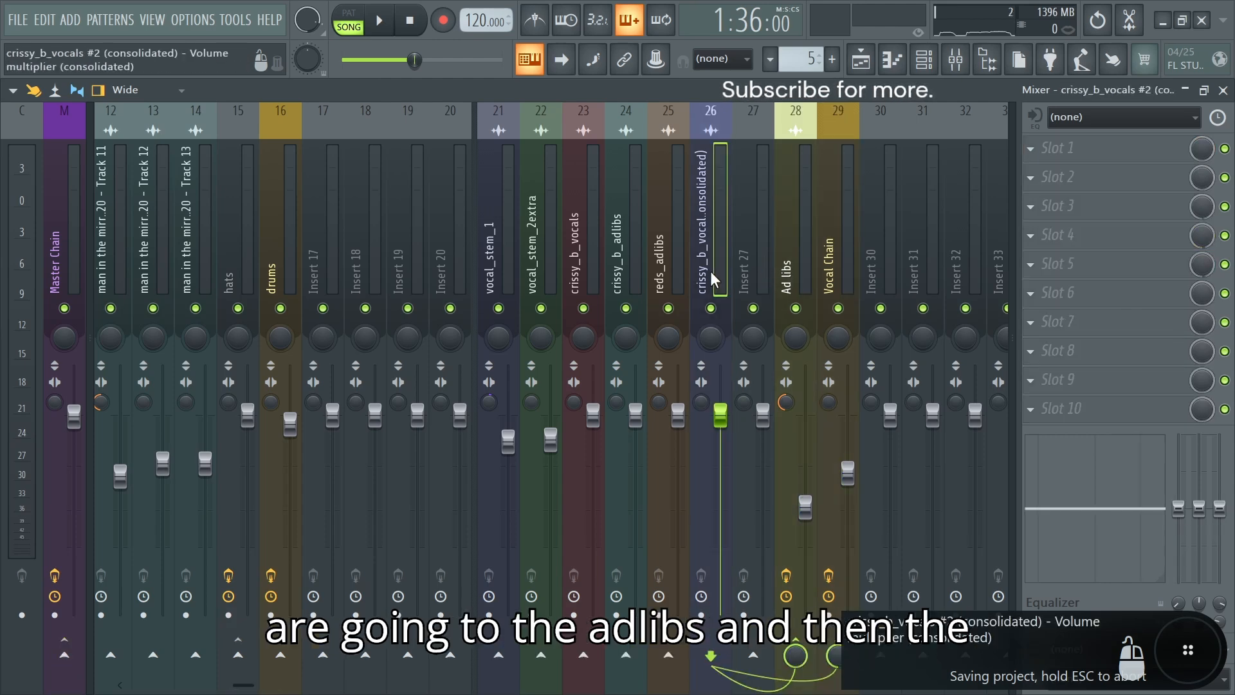
{"action": "left_click", "coordinate": [793, 271]}
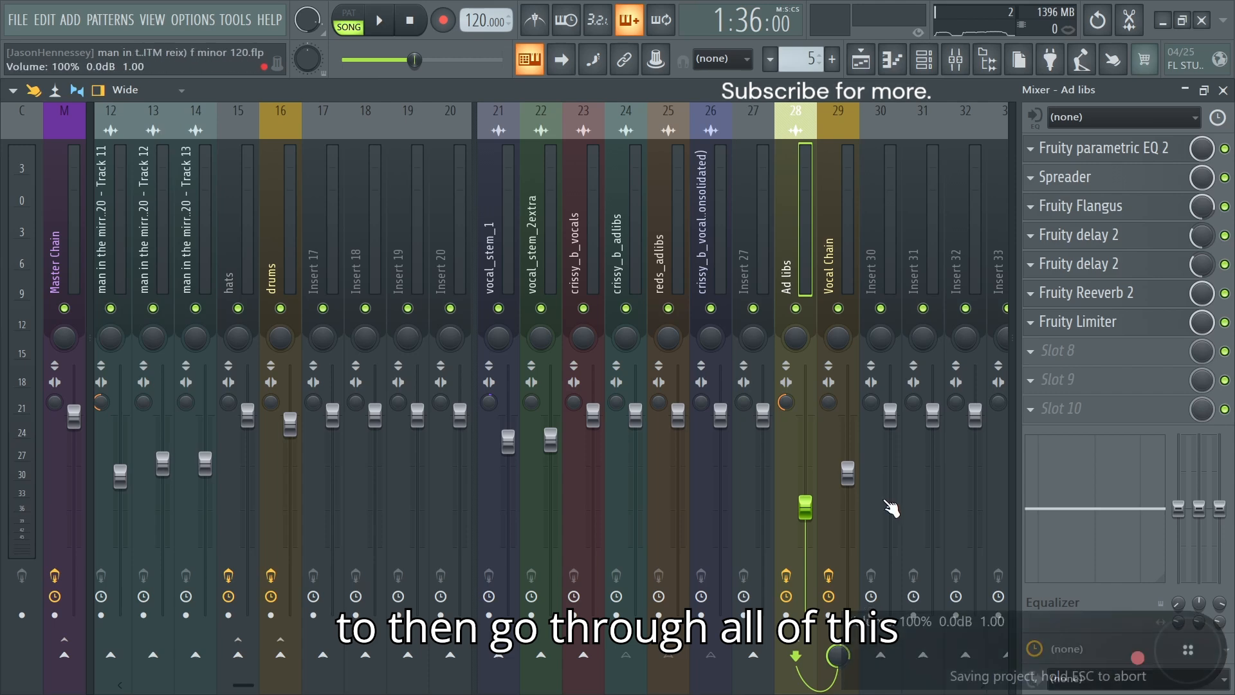
Step: Open the Vocal Rider on the Vocal Chain bus and locate its preset among the X Youlean Patcher presets
{"action": "left_click", "coordinate": [835, 230]}
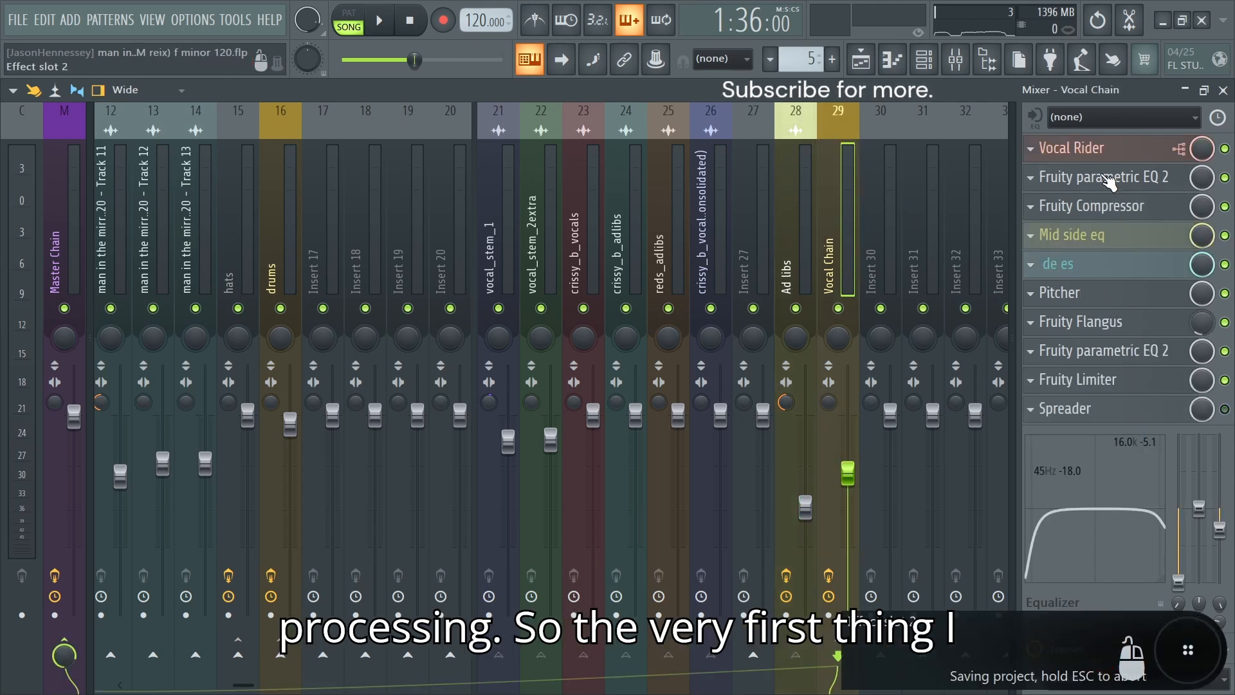
{"action": "left_click", "coordinate": [1107, 153]}
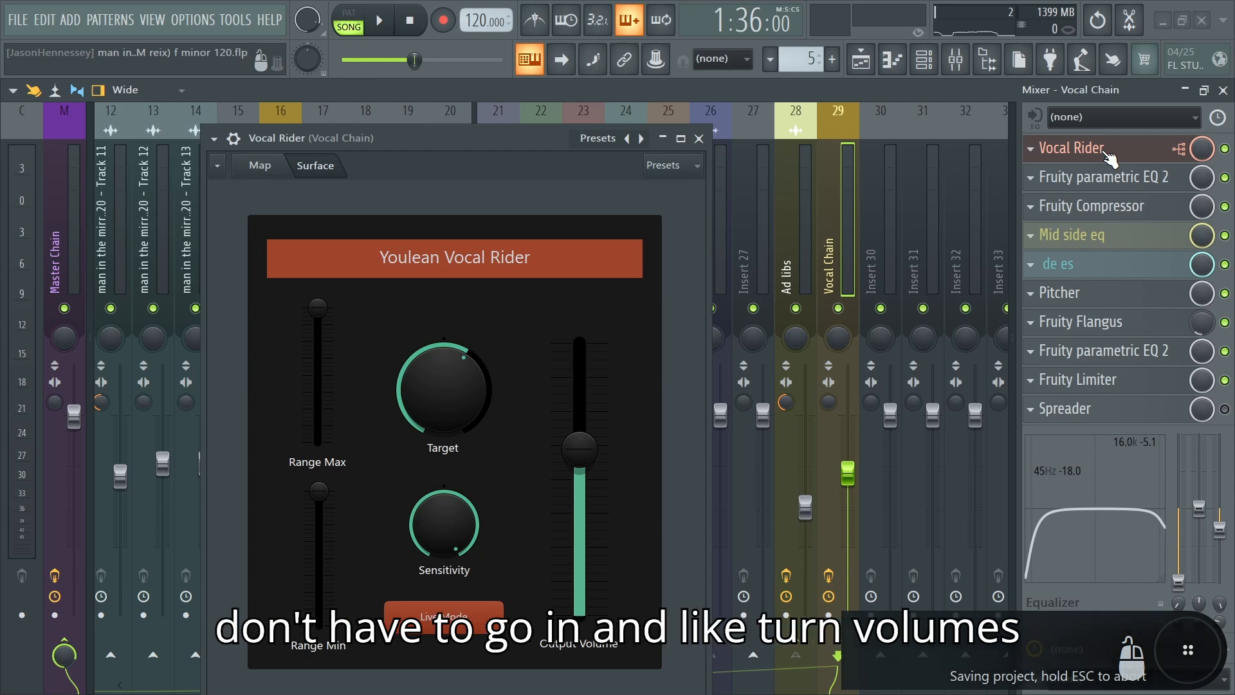
{"action": "right_click", "coordinate": [641, 138]}
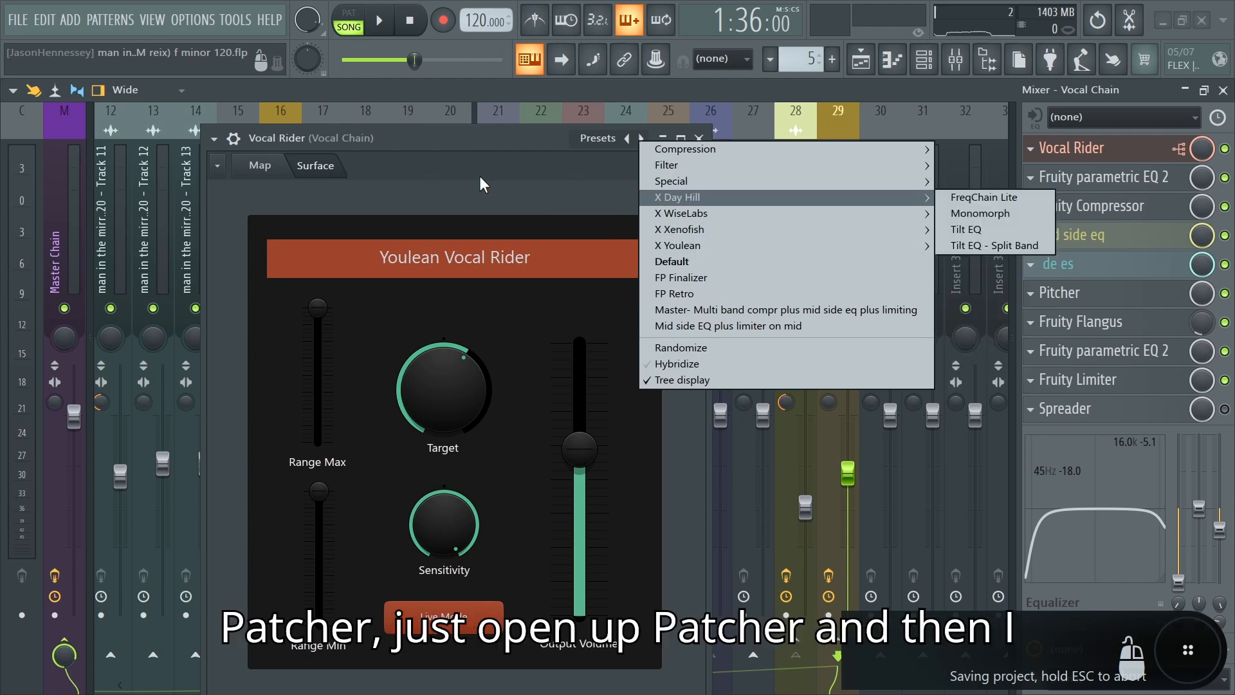
{"action": "mouse_move", "coordinate": [669, 251]}
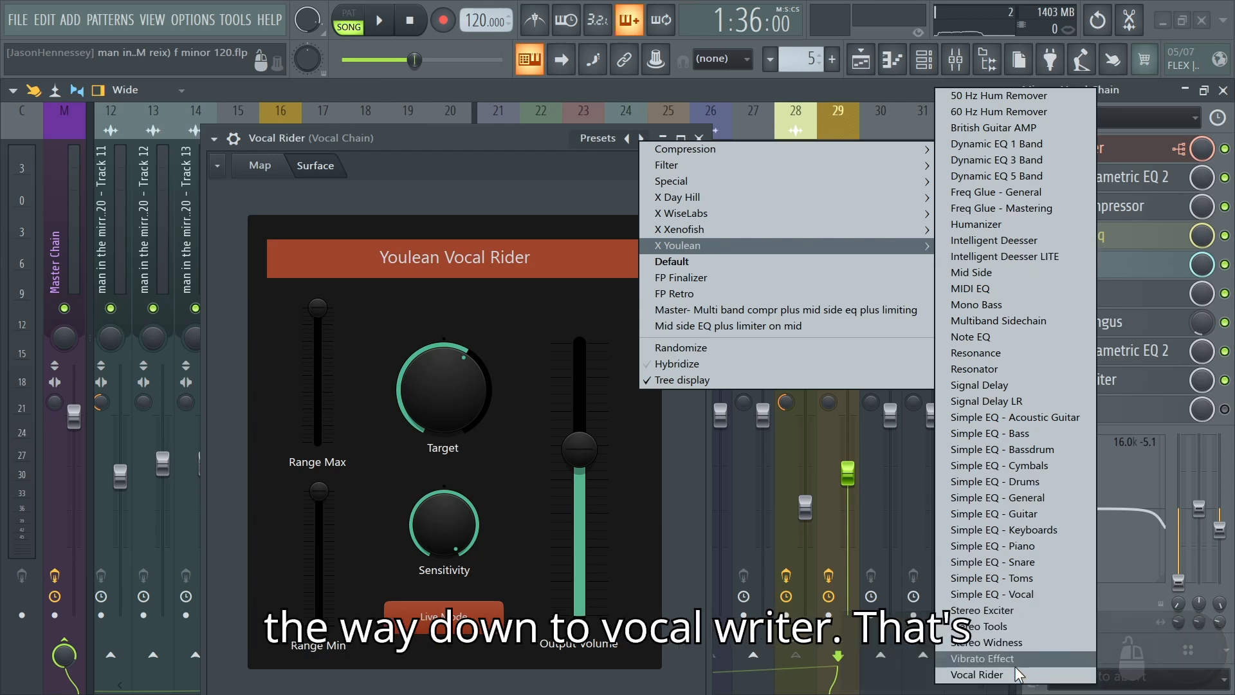
{"action": "left_click", "coordinate": [526, 195]}
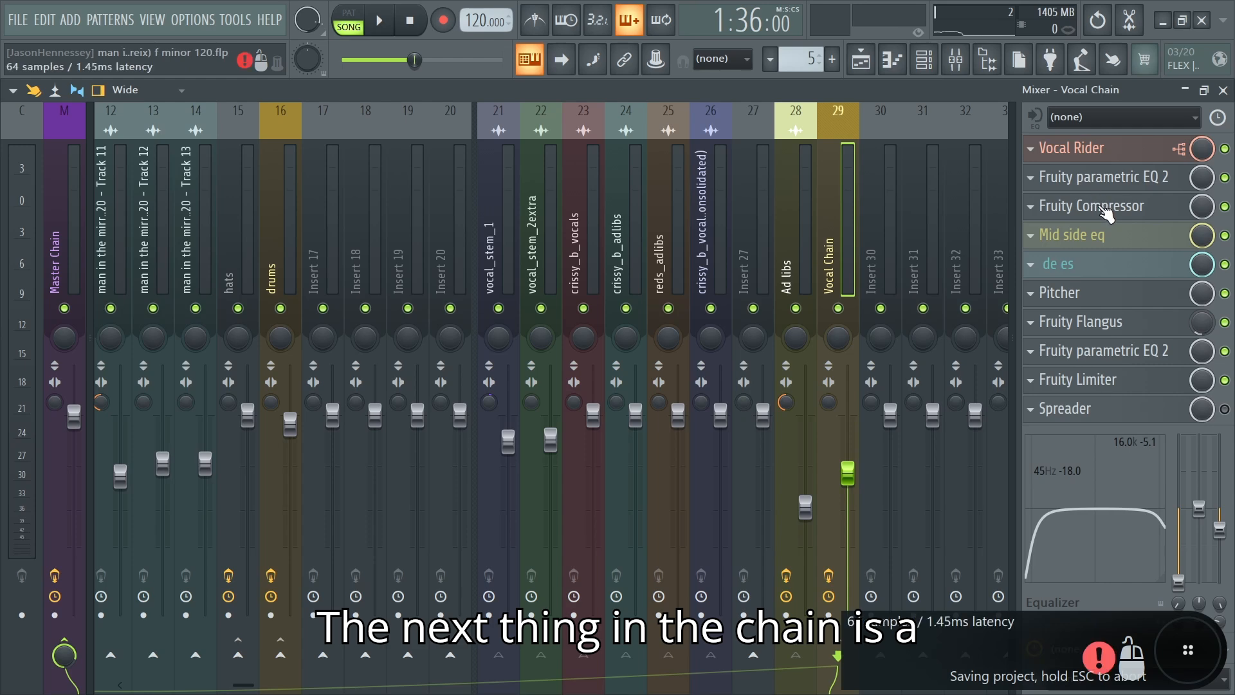
Step: Open the SIDE EQ inside the Vocal Chain's Mid side eq patch and examine its curve during playback
{"action": "left_click", "coordinate": [1102, 209]}
{"action": "left_click", "coordinate": [1088, 246]}
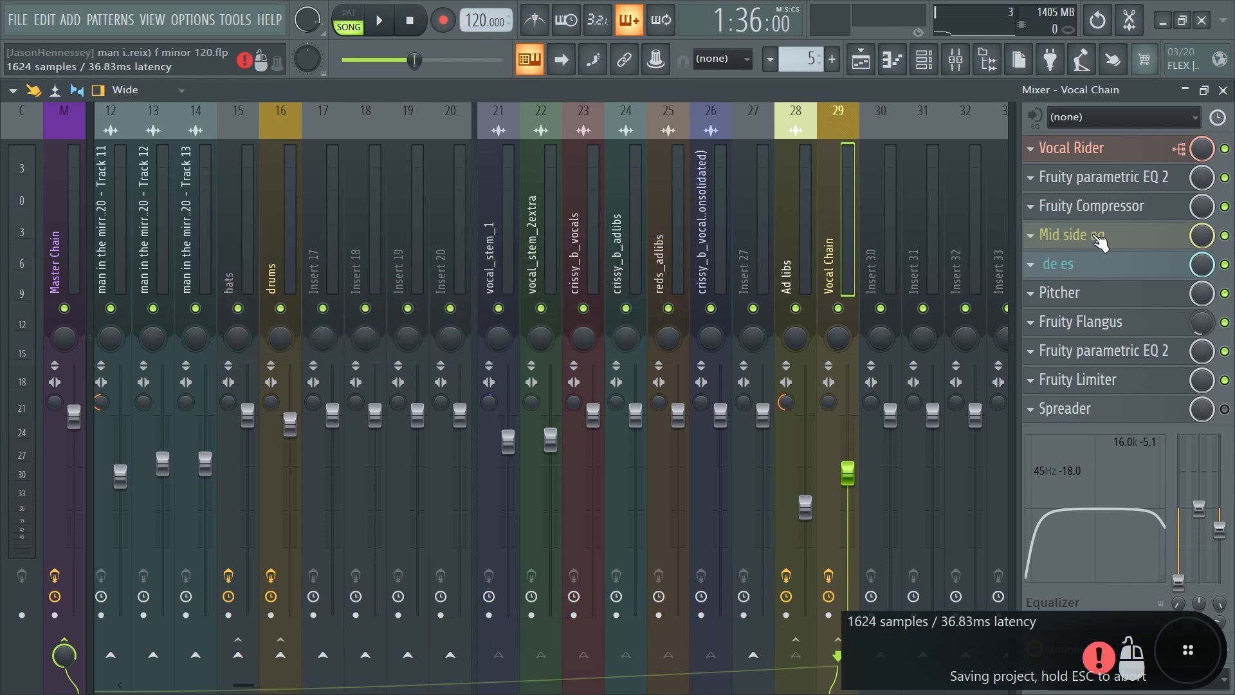
{"action": "left_click", "coordinate": [1097, 237]}
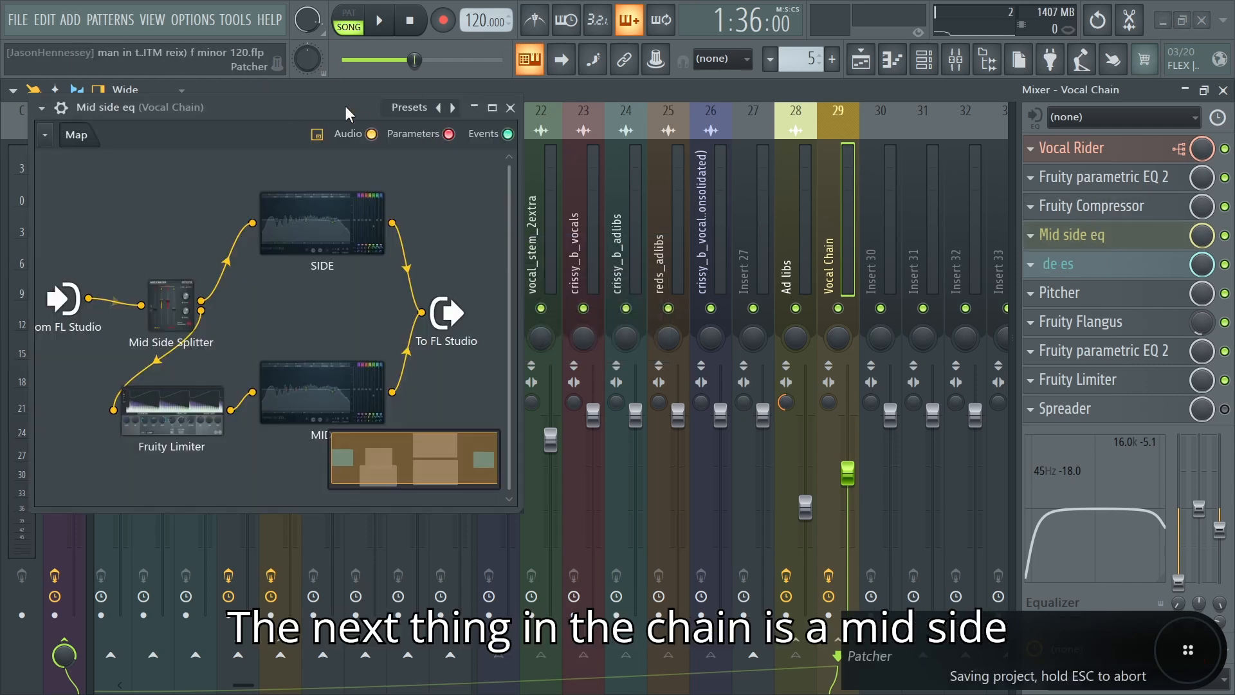
{"action": "left_click_drag", "start_coordinate": [345, 114], "coordinate": [546, 151]}
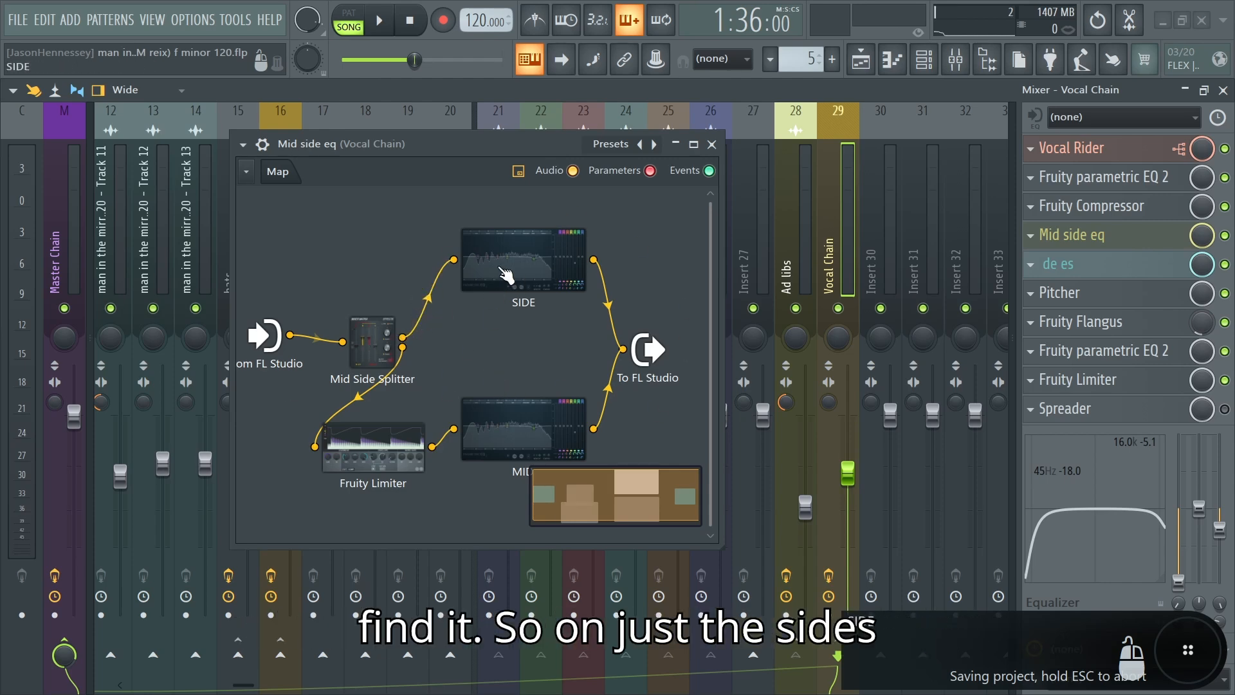
{"action": "double_click", "coordinate": [510, 256]}
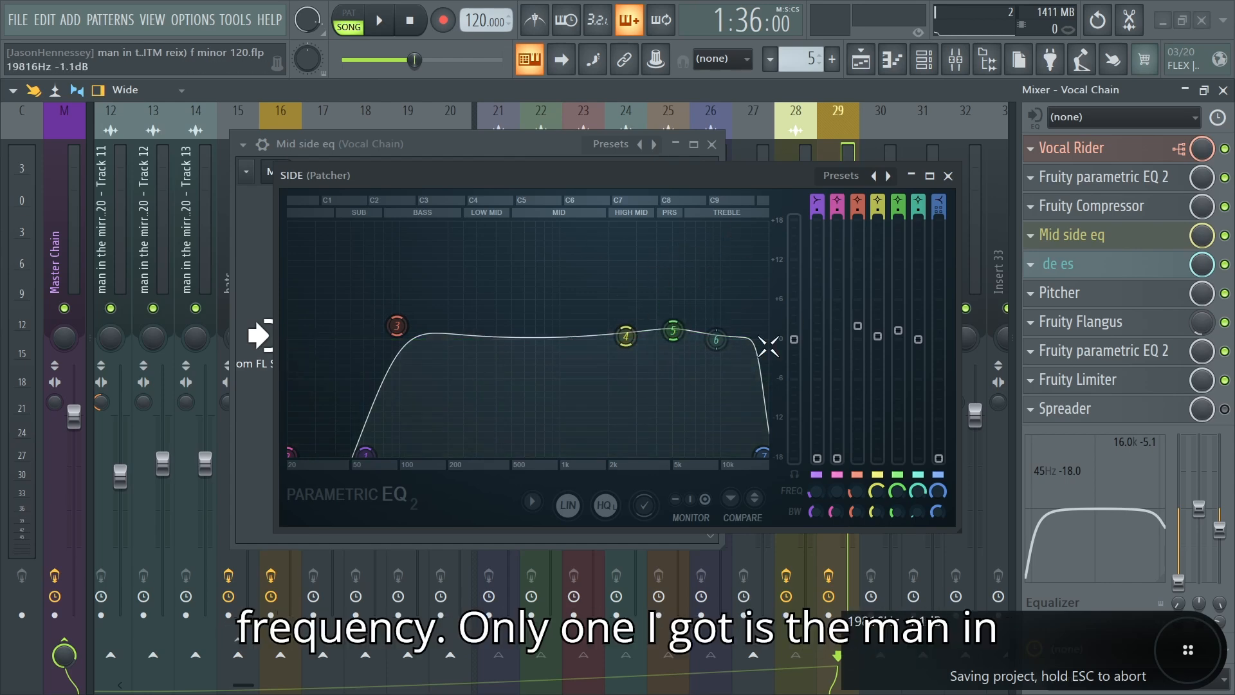
{"action": "key", "text": "space"}
{"action": "key", "text": "Escape"}
{"action": "key", "text": "space"}
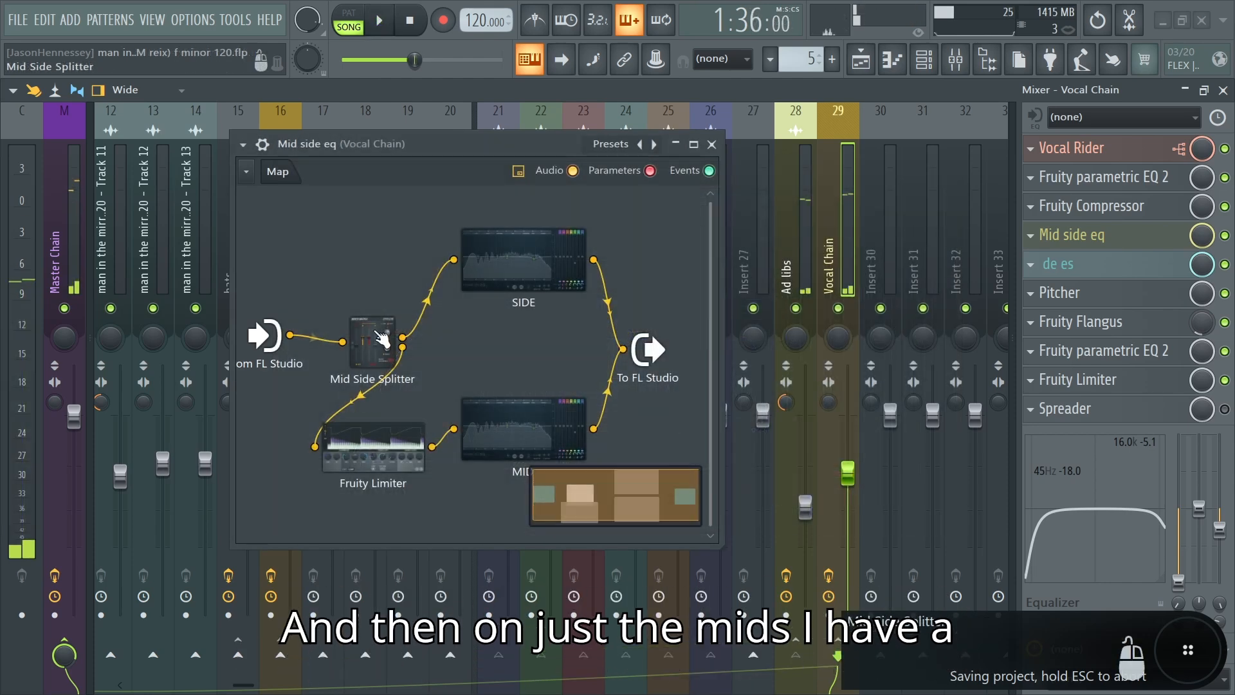
Step: Open the Fruity Limiter on the mid path of the Mid side eq patch and examine its limiting and saturation during playback
{"action": "left_click", "coordinate": [373, 447]}
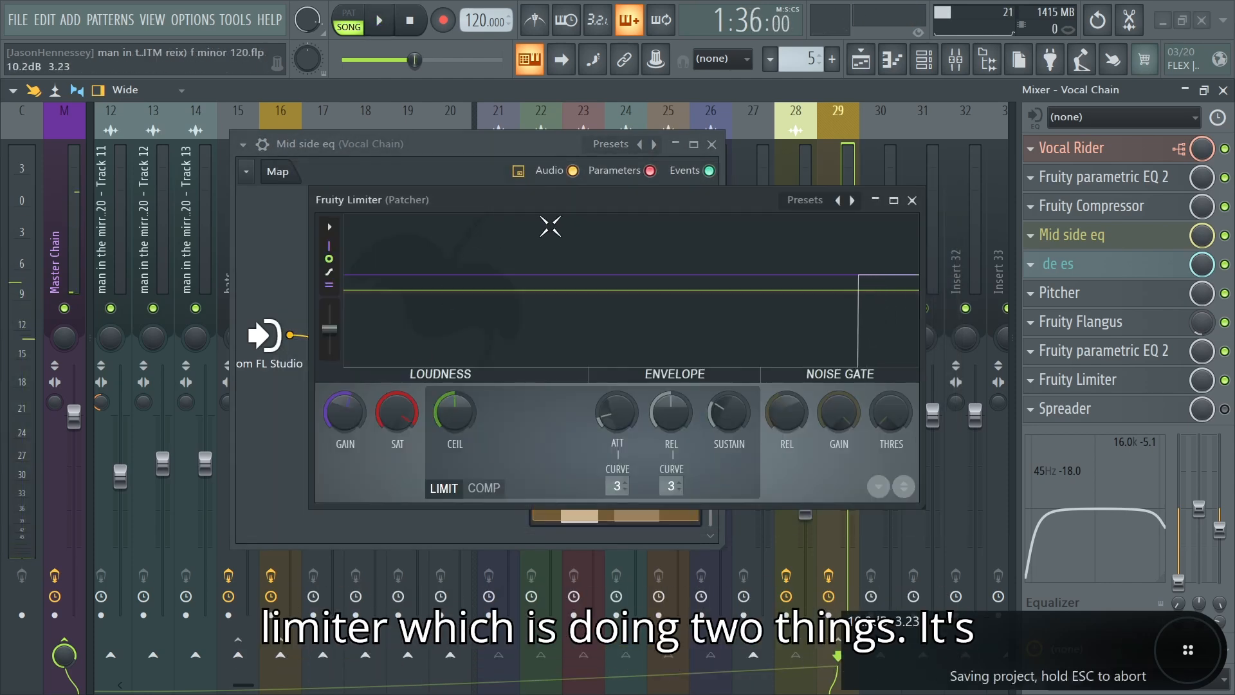
{"action": "key", "text": "space"}
{"action": "key", "text": "space"}
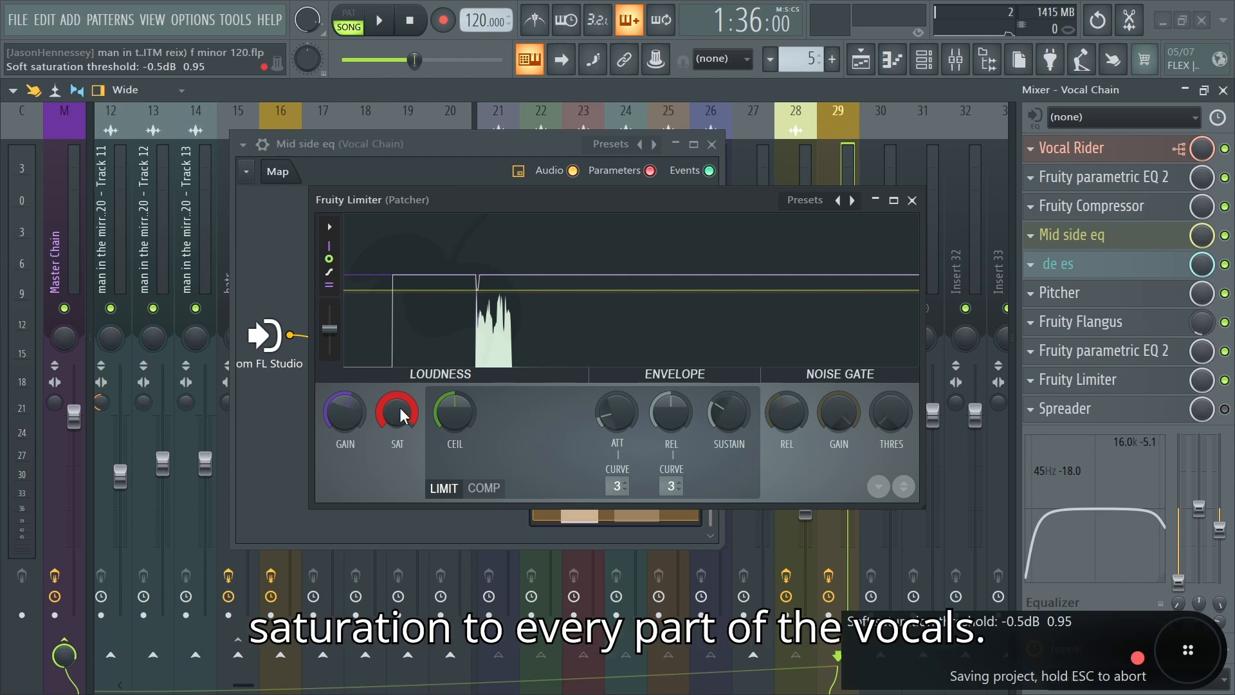
{"action": "key", "text": "space"}
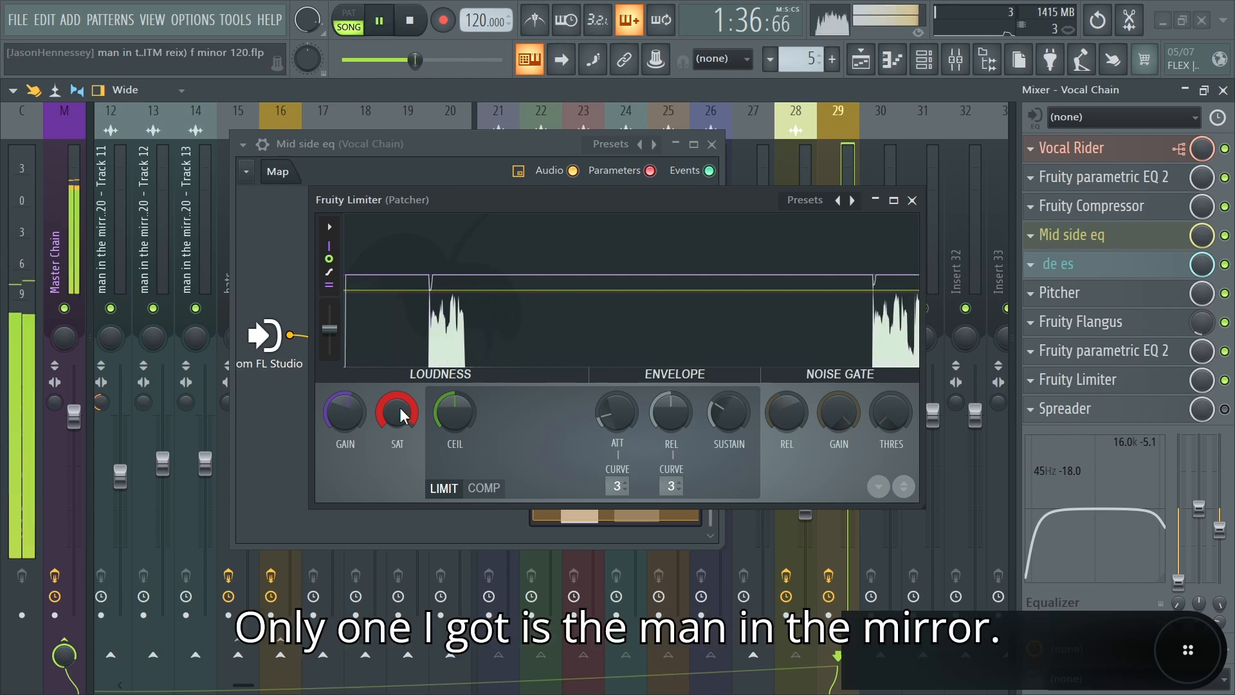
{"action": "key", "text": "space"}
{"action": "key", "text": "Escape"}
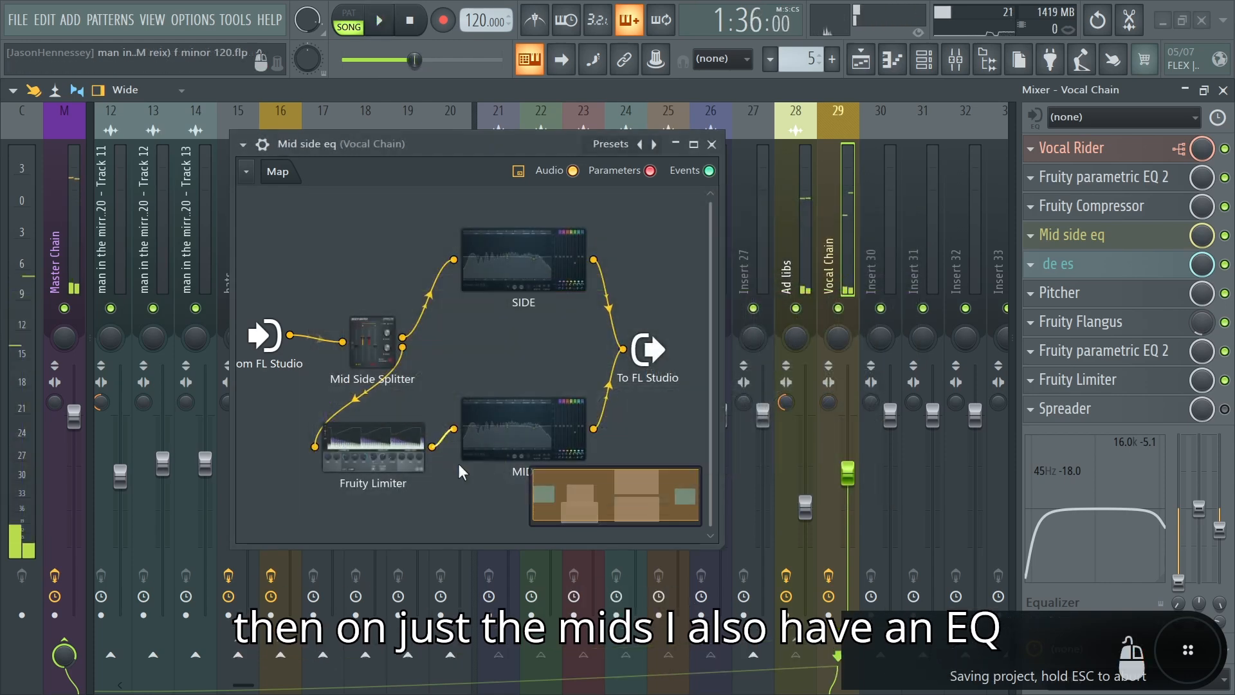
Step: Open the MID EQ inside the Mid side eq patch and examine its curve during playback
{"action": "double_click", "coordinate": [517, 438]}
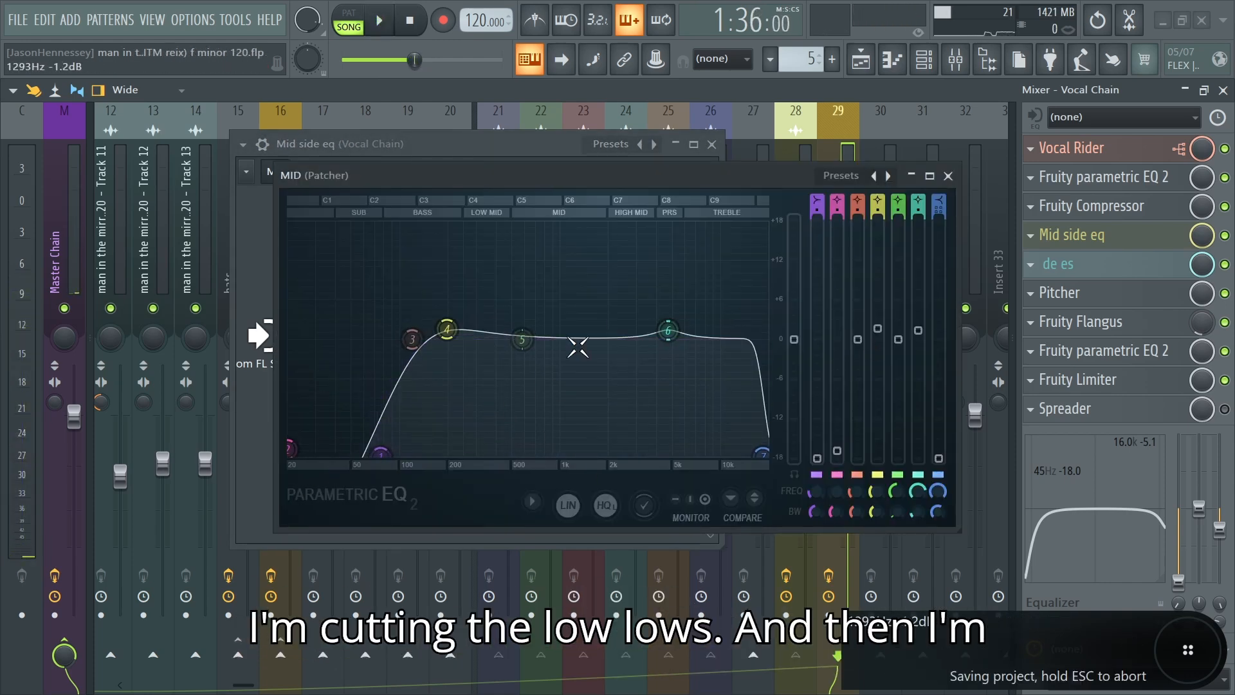
{"action": "key", "text": "space"}
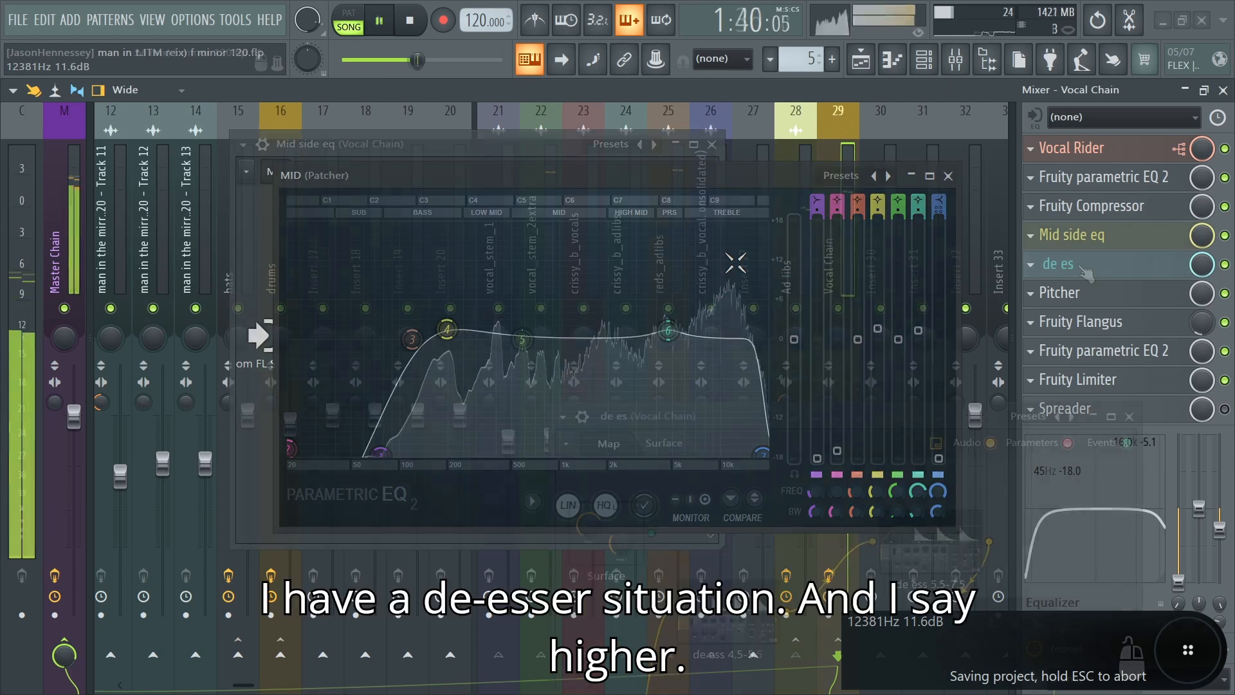
{"action": "key", "text": "space"}
Step: Open the de es patch on the Vocal Chain and reposition the de ess 5.5-7.5 module between the 4.5-5.5 and 7.5-10 modules
{"action": "left_click", "coordinate": [1058, 264]}
{"action": "left_click_drag", "start_coordinate": [893, 392], "coordinate": [715, 162]}
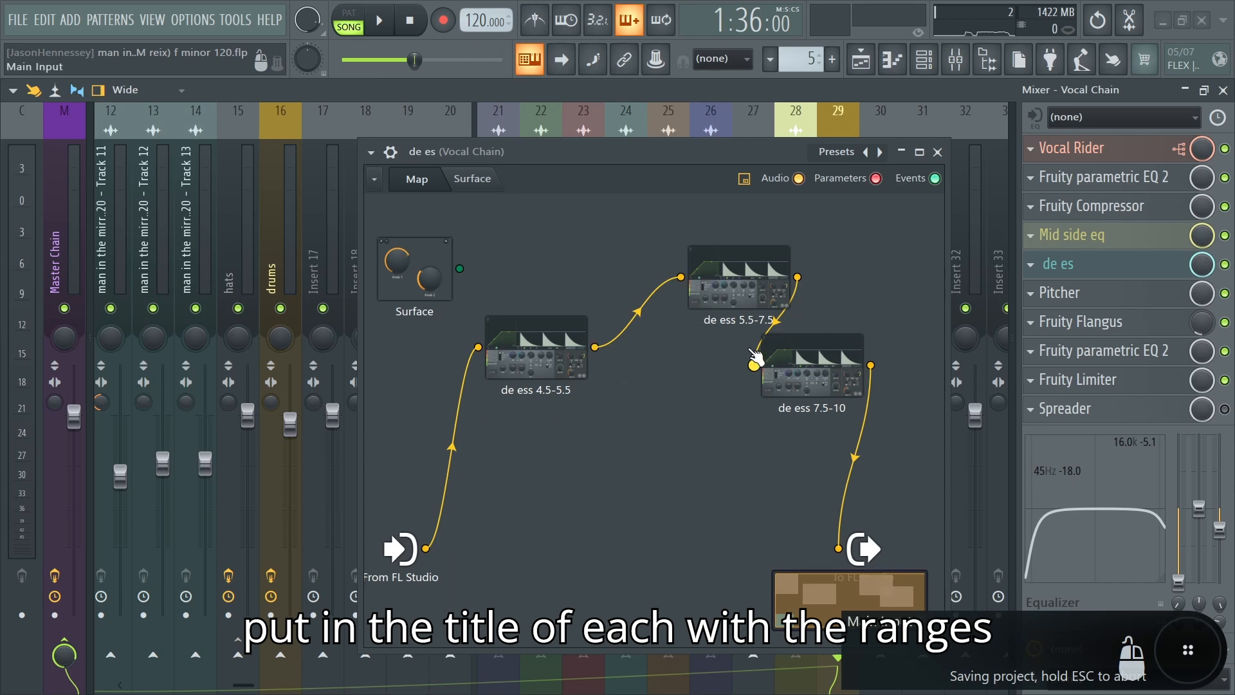
{"action": "left_click_drag", "start_coordinate": [727, 290], "coordinate": [691, 280]}
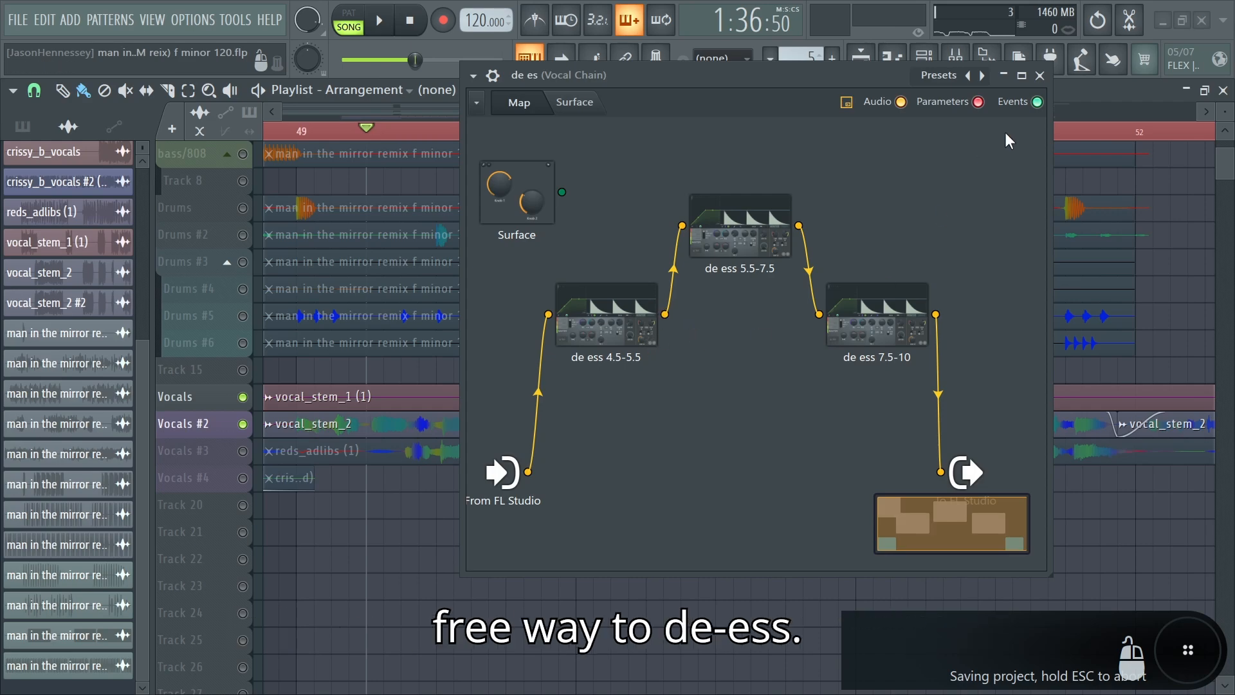
{"action": "key", "text": "Escape"}
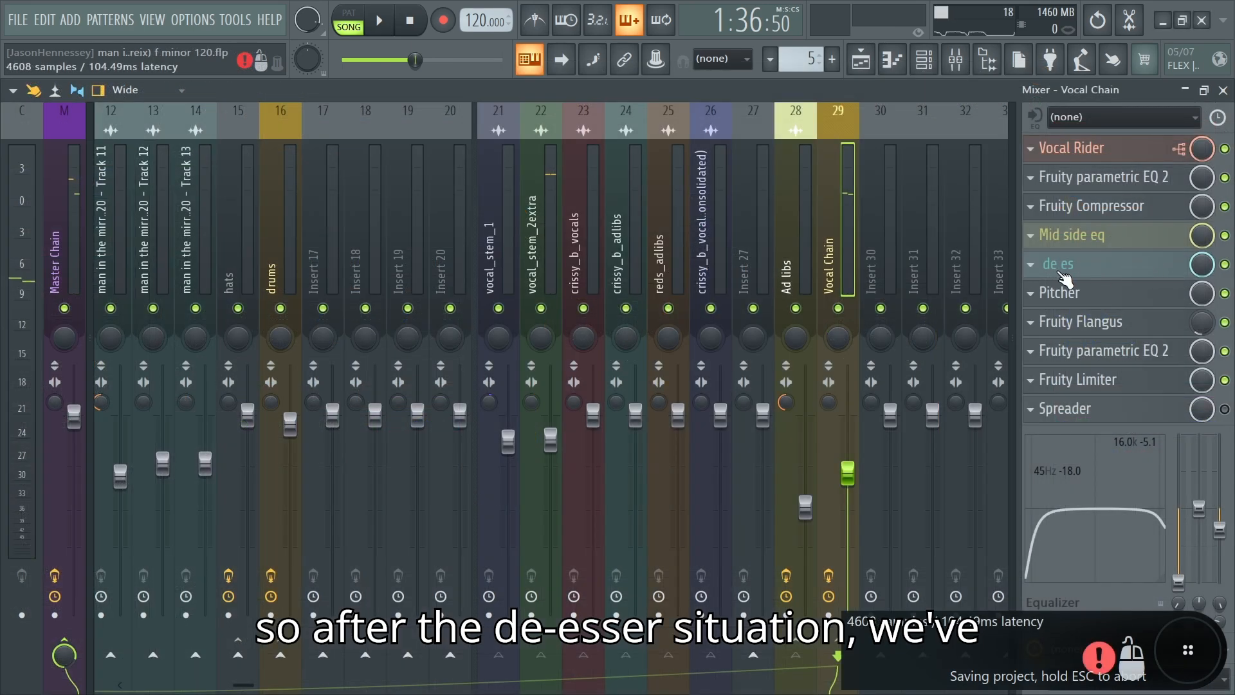
Step: Open Pitcher on the Vocal Chain and compare the vocals with it bypassed and enabled during playback
{"action": "left_click", "coordinate": [1061, 293]}
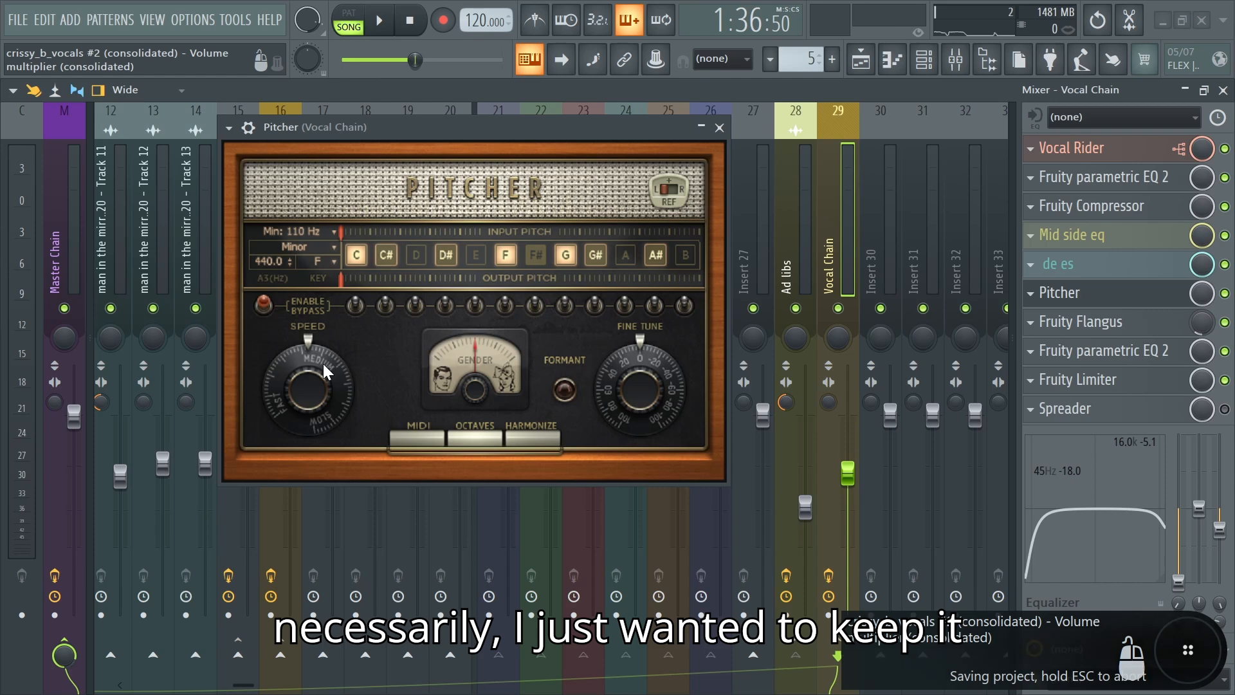
{"action": "left_click", "coordinate": [1225, 293]}
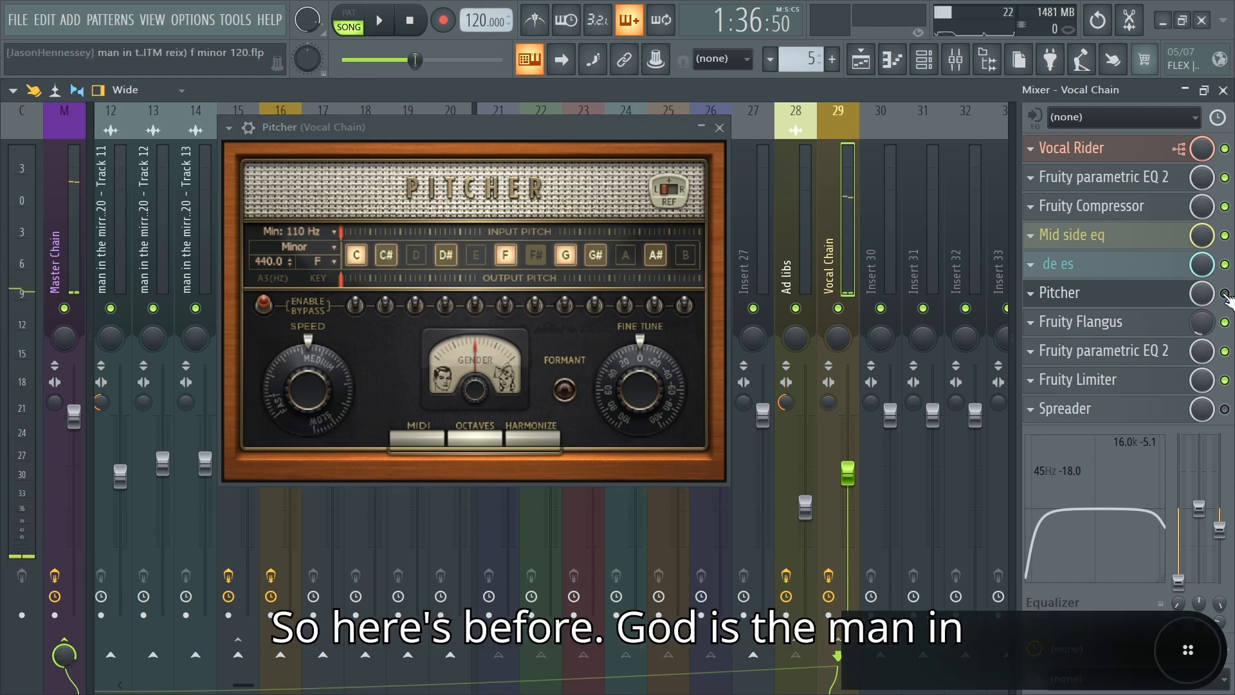
{"action": "key", "text": "space"}
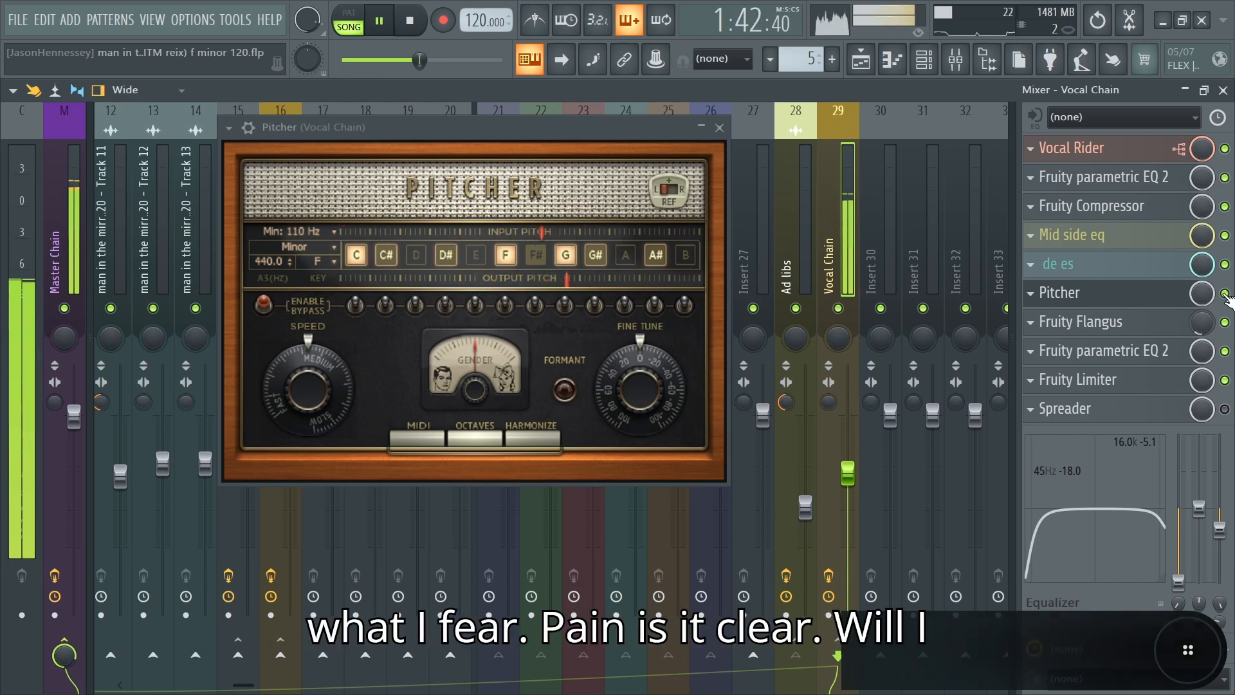
{"action": "key", "text": "space"}
{"action": "key", "text": "ctrl+s"}
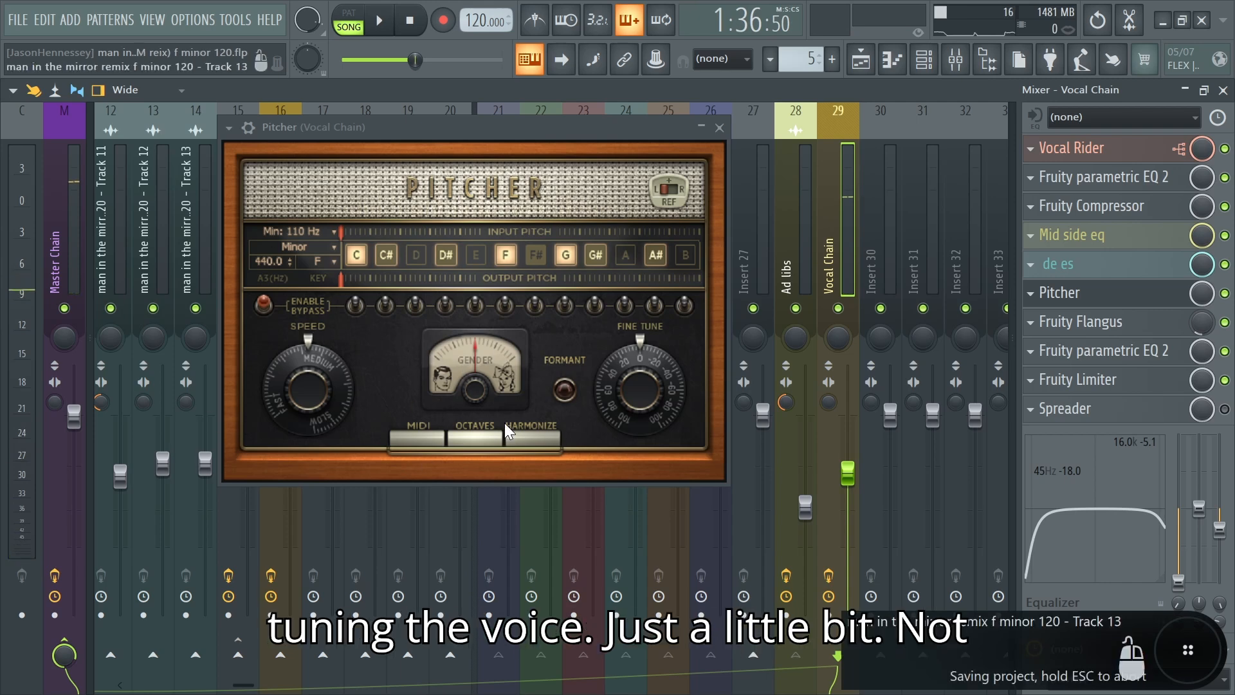
{"action": "left_click", "coordinate": [719, 128]}
Step: Examine Fruity Flangus on the Vocal Chain and compare its mix level with the Flangus on the Ad libs bus
{"action": "left_click", "coordinate": [1096, 320]}
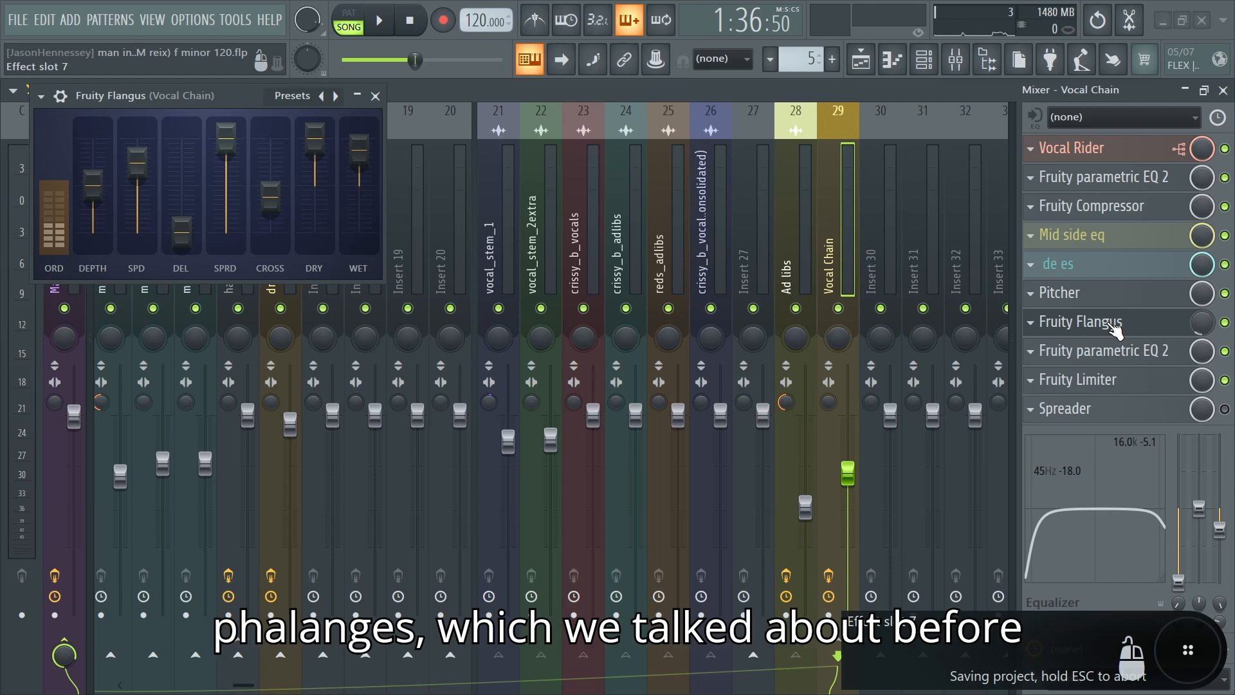
{"action": "key", "text": "Left"}
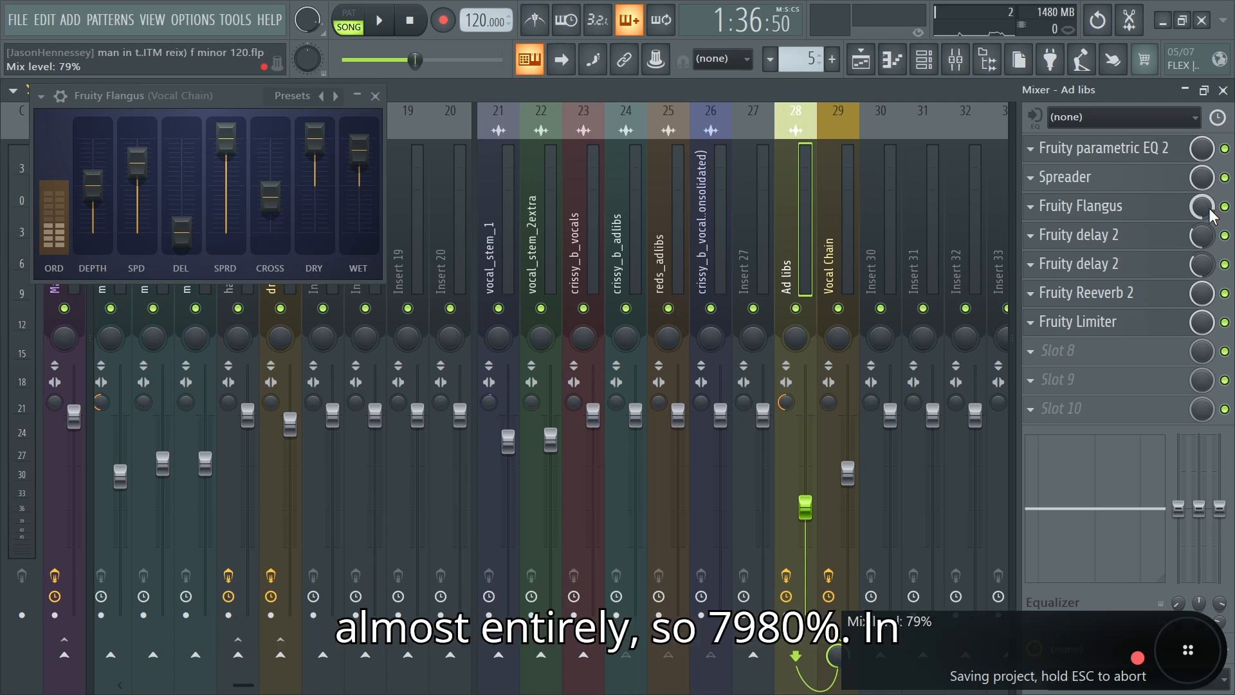
{"action": "left_click", "coordinate": [839, 262]}
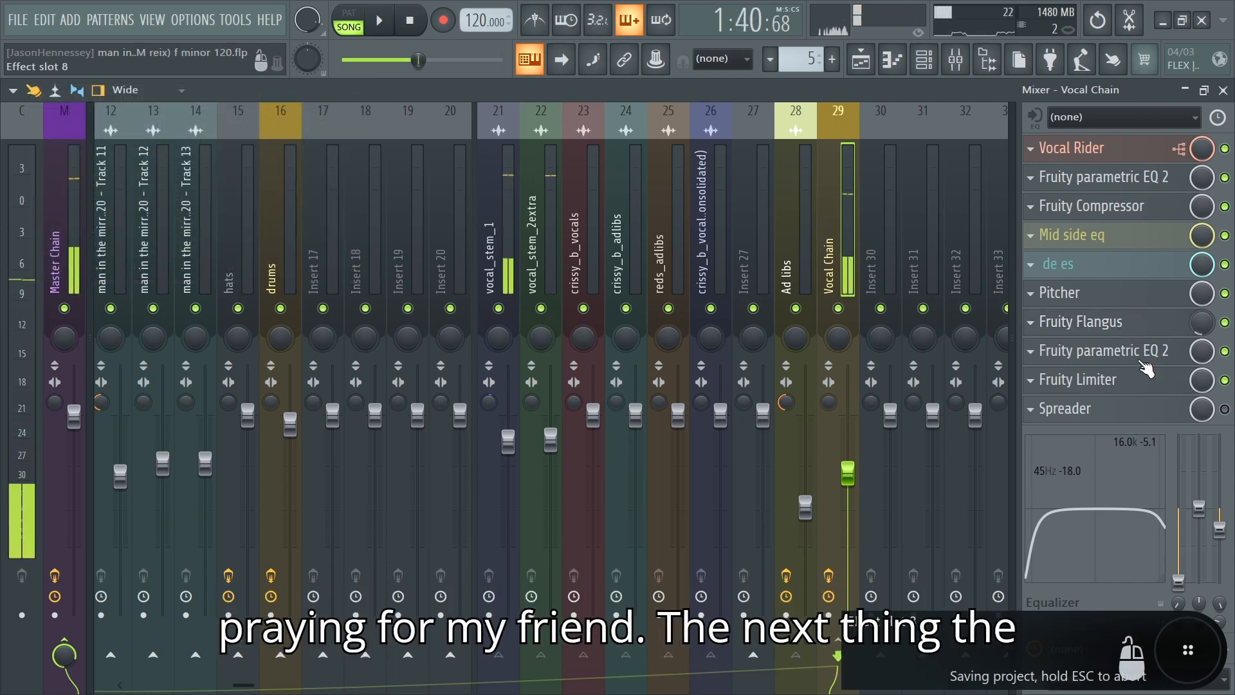
Step: Open the second Fruity parametric EQ 2 on the Vocal Chain and examine its bands during playback
{"action": "left_click", "coordinate": [1138, 354]}
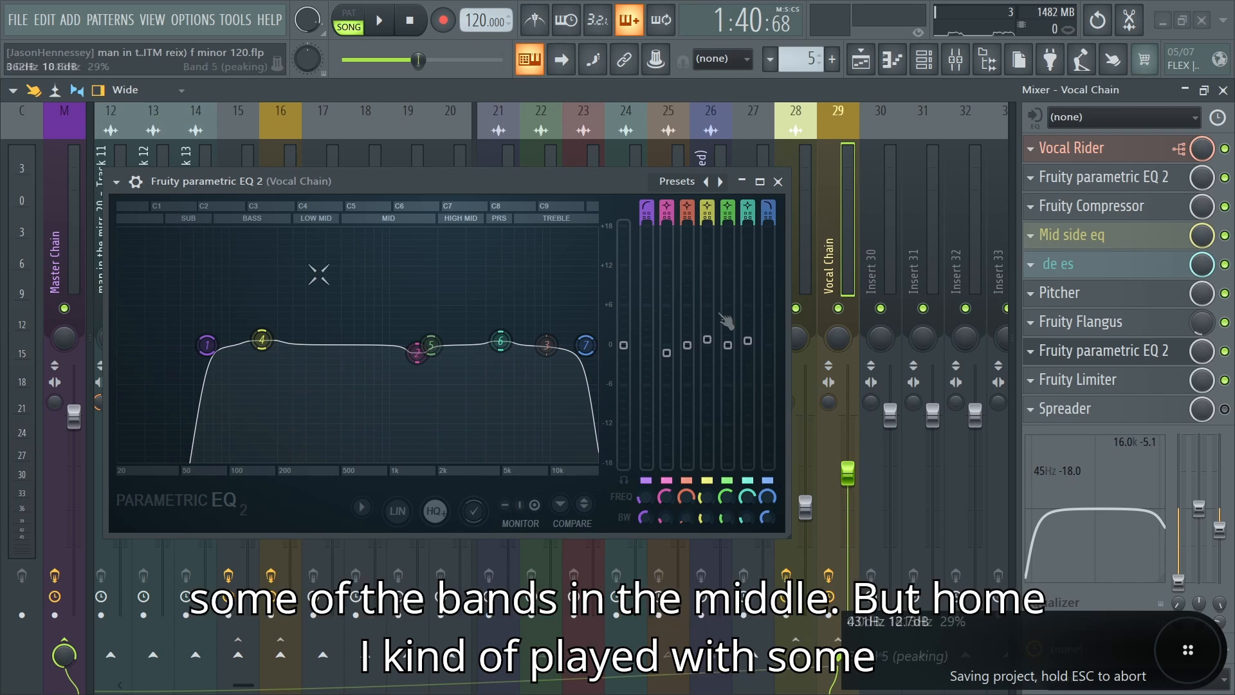
{"action": "key", "text": "space"}
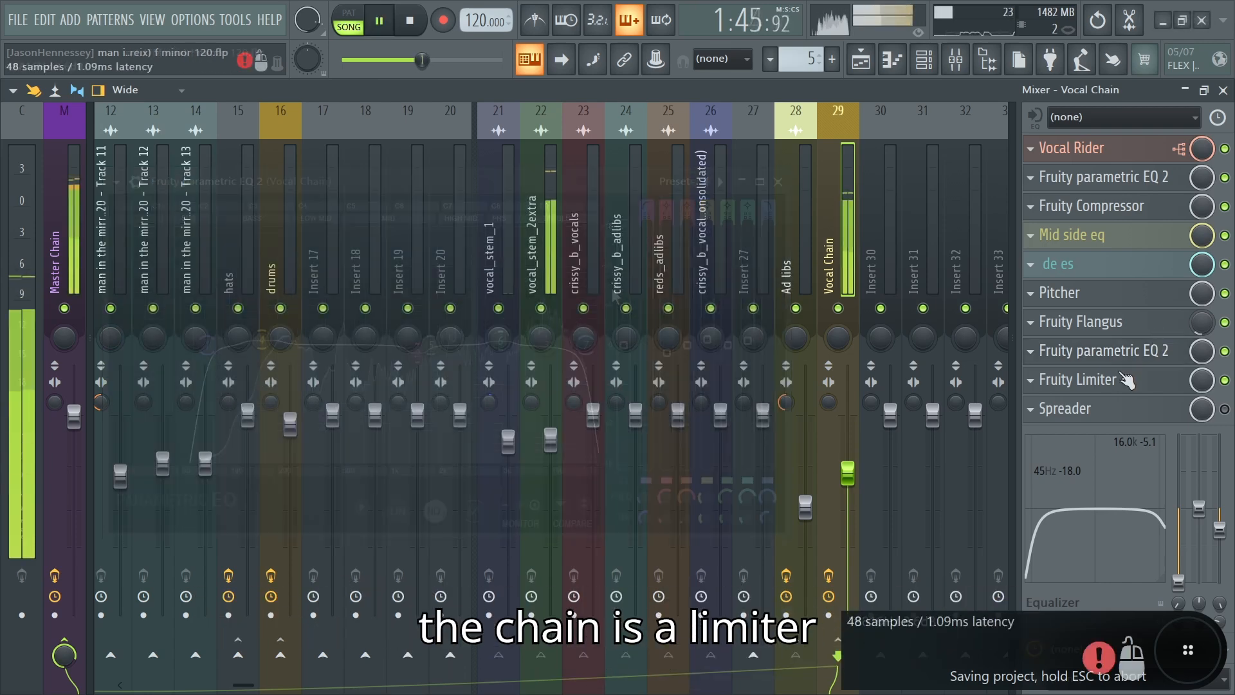
{"action": "key", "text": "space"}
Step: Open the Vocal Chain's Fruity Limiter and examine its ceiling, saturation and gain settings, including during playback
{"action": "left_click", "coordinate": [1106, 381]}
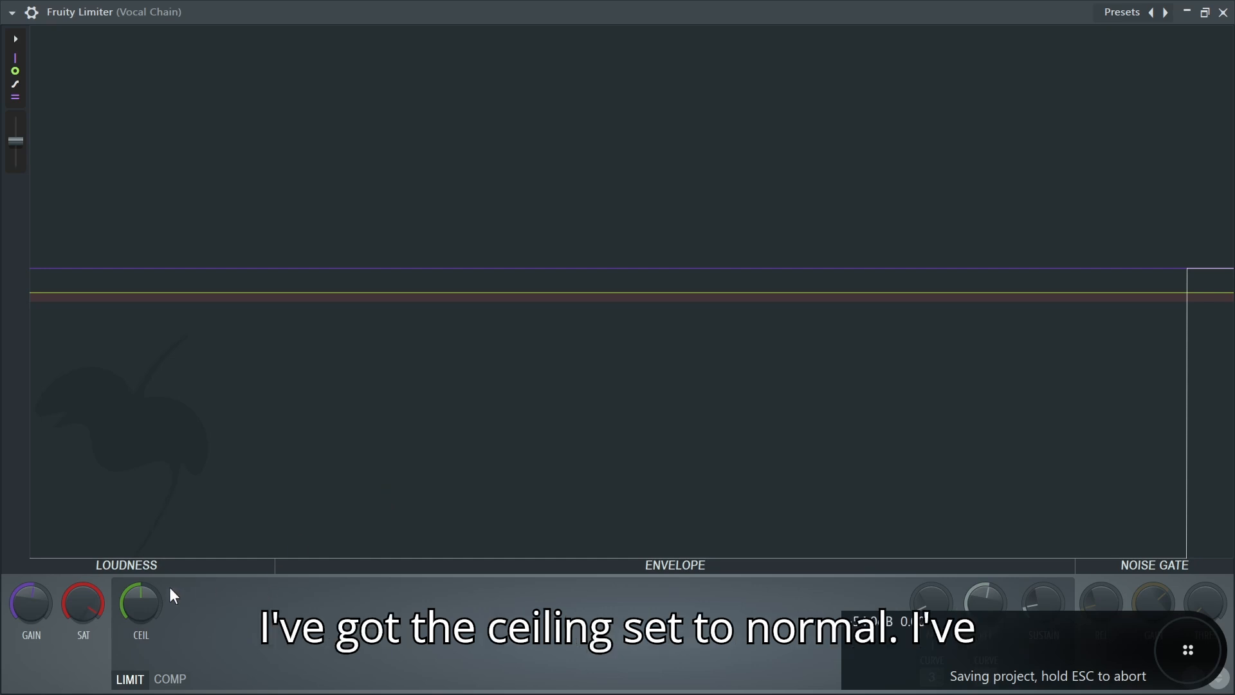
{"action": "mouse_move", "coordinate": [84, 610]}
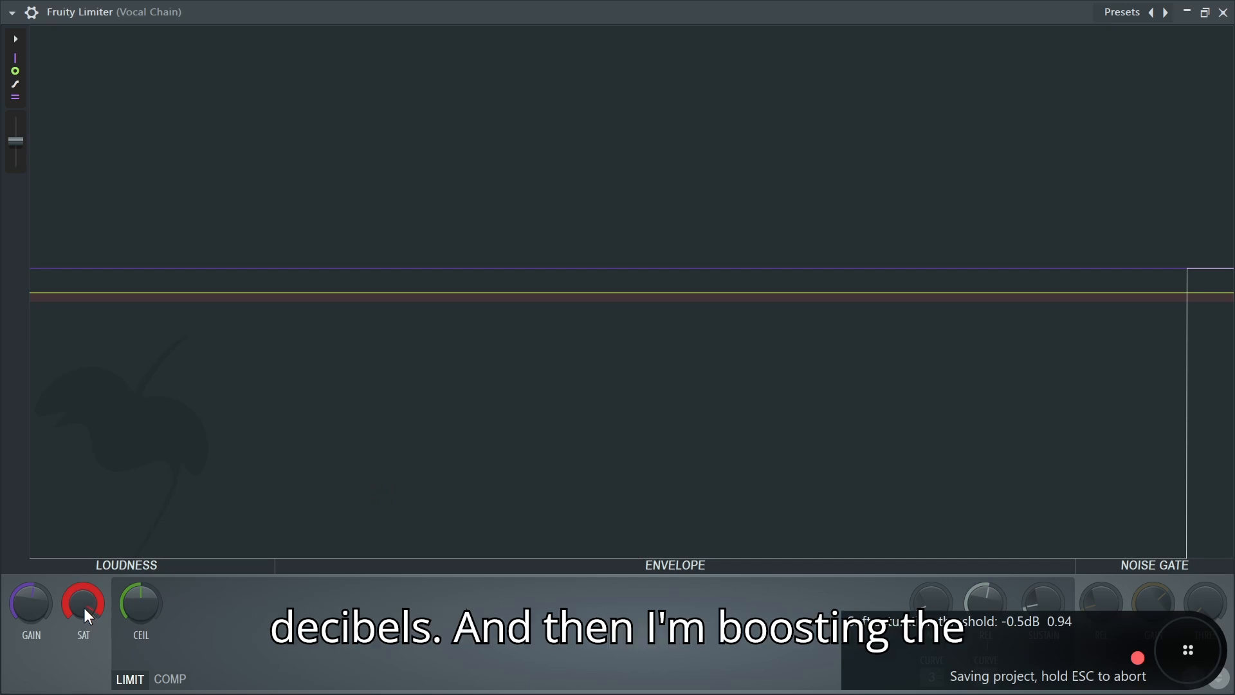
{"action": "mouse_move", "coordinate": [17, 602]}
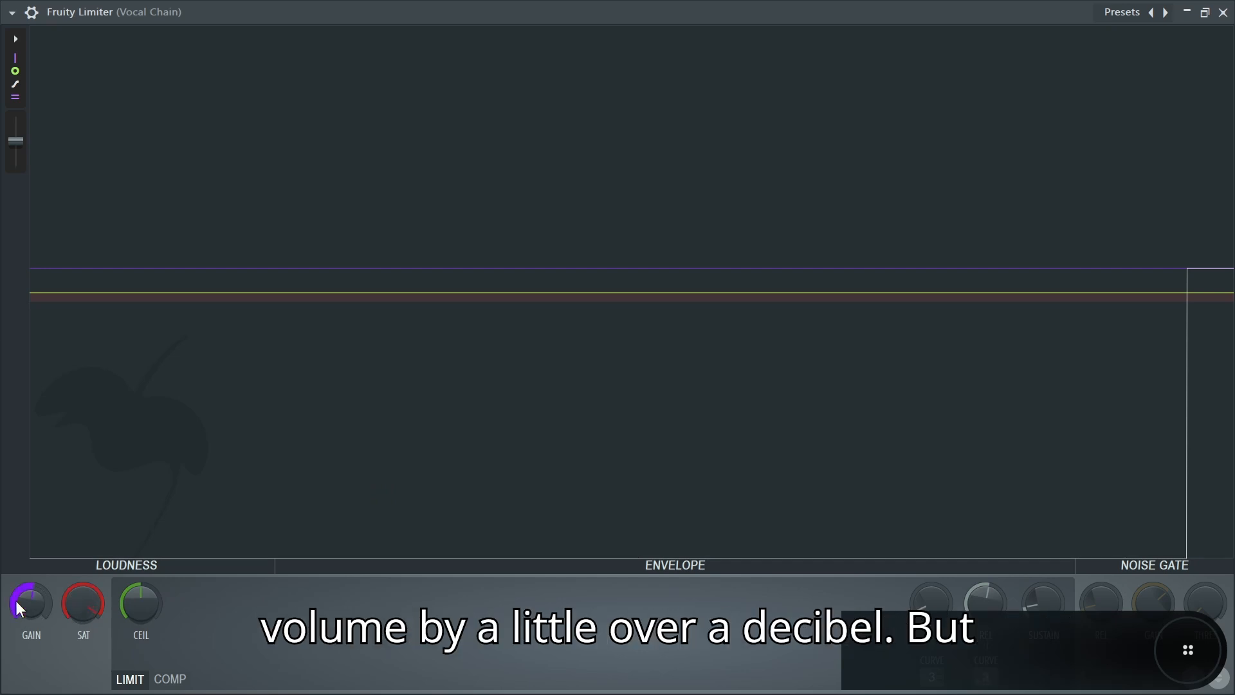
{"action": "key", "text": "space"}
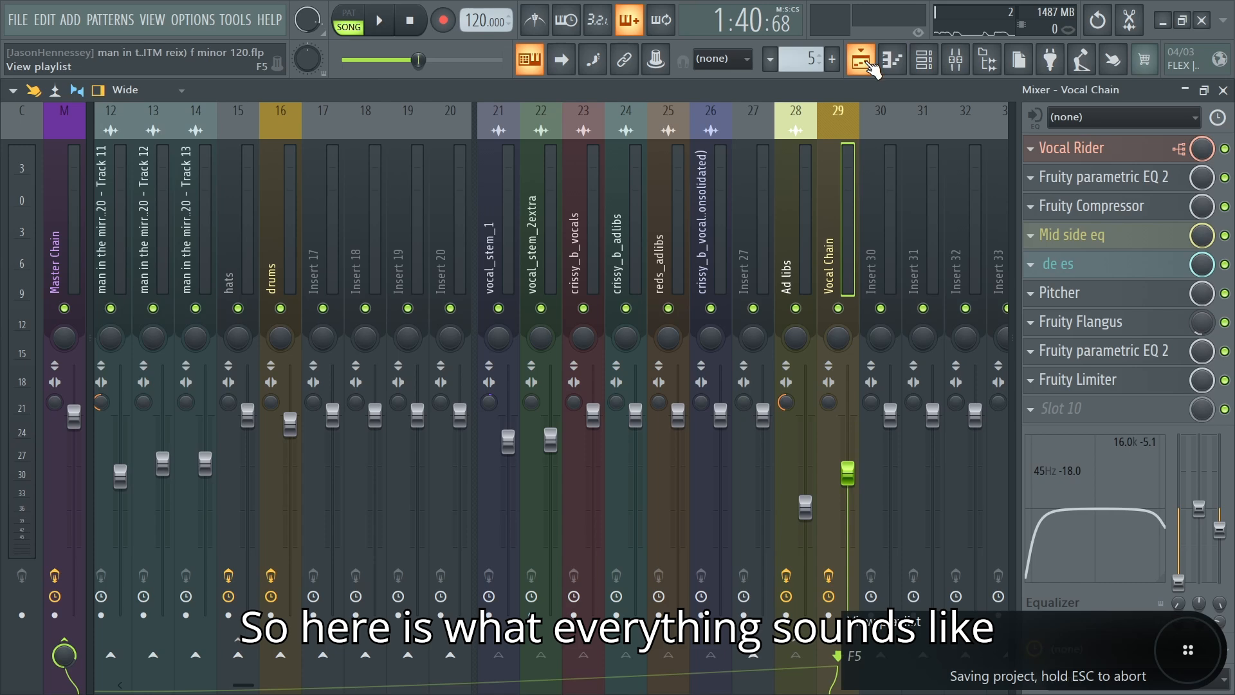
Step: Unsolo the vocal tracks in the playlist and play the full mix with all tracks together
{"action": "left_click", "coordinate": [869, 63]}
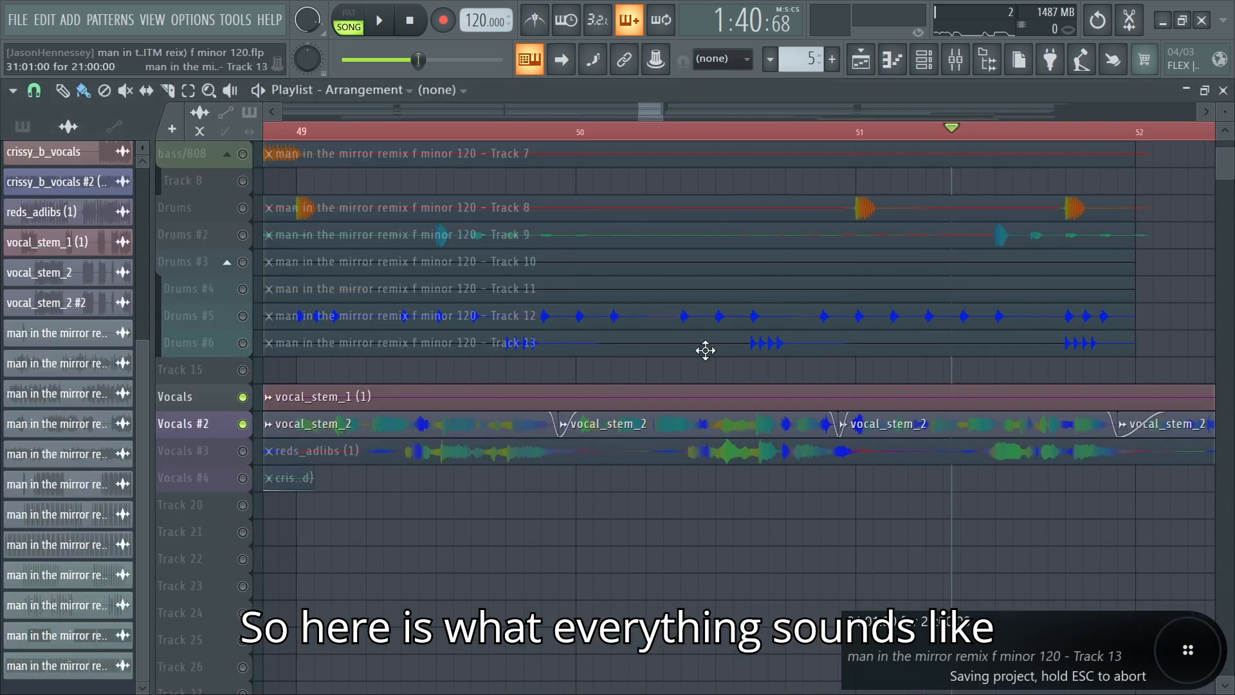
{"action": "right_click", "coordinate": [243, 424]}
{"action": "right_click", "coordinate": [243, 424]}
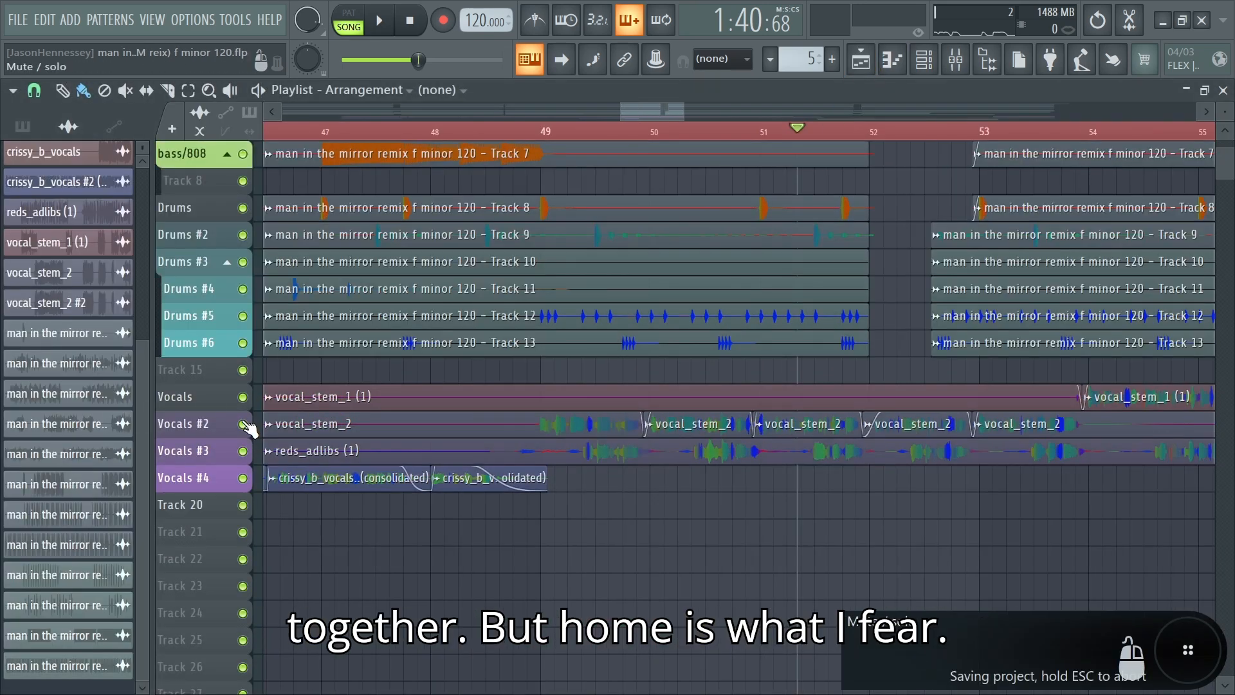
{"action": "key", "text": "space"}
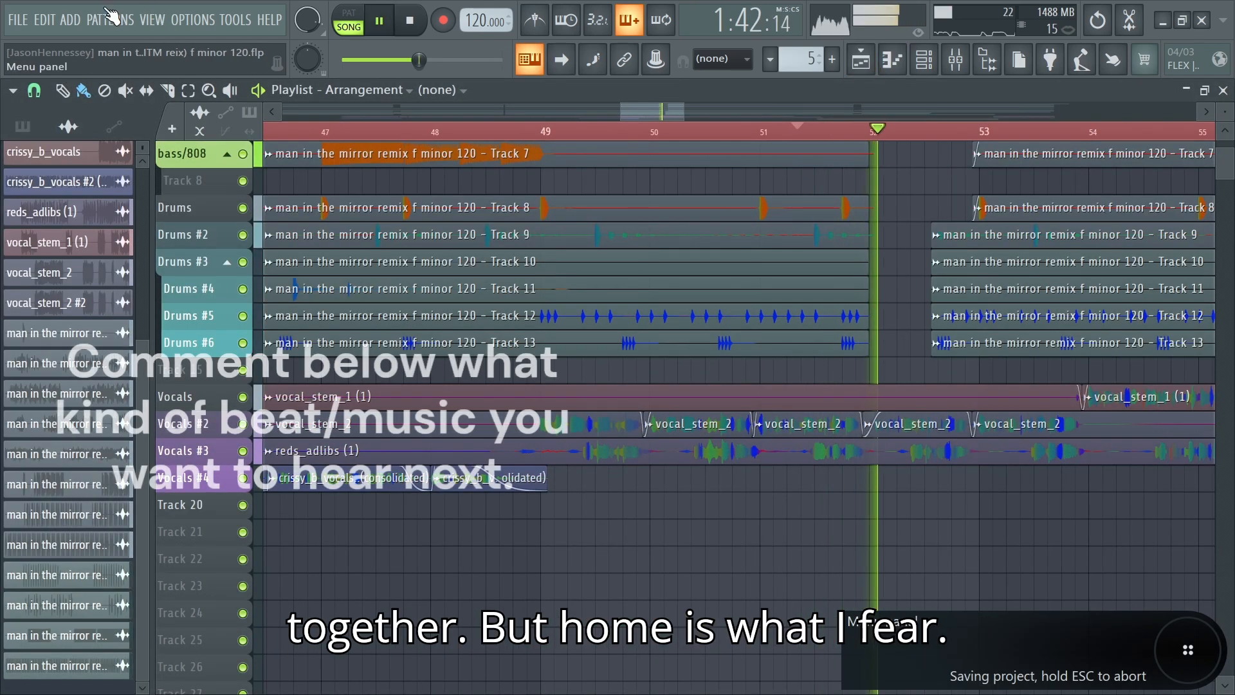
Step: Examine the whole song arrangement from the melodies to the vocals during playback and open the mixer
{"action": "left_click", "coordinate": [17, 20]}
{"action": "scroll", "coordinate": [388, 266], "scroll_direction": "down", "scroll_amount": 6}
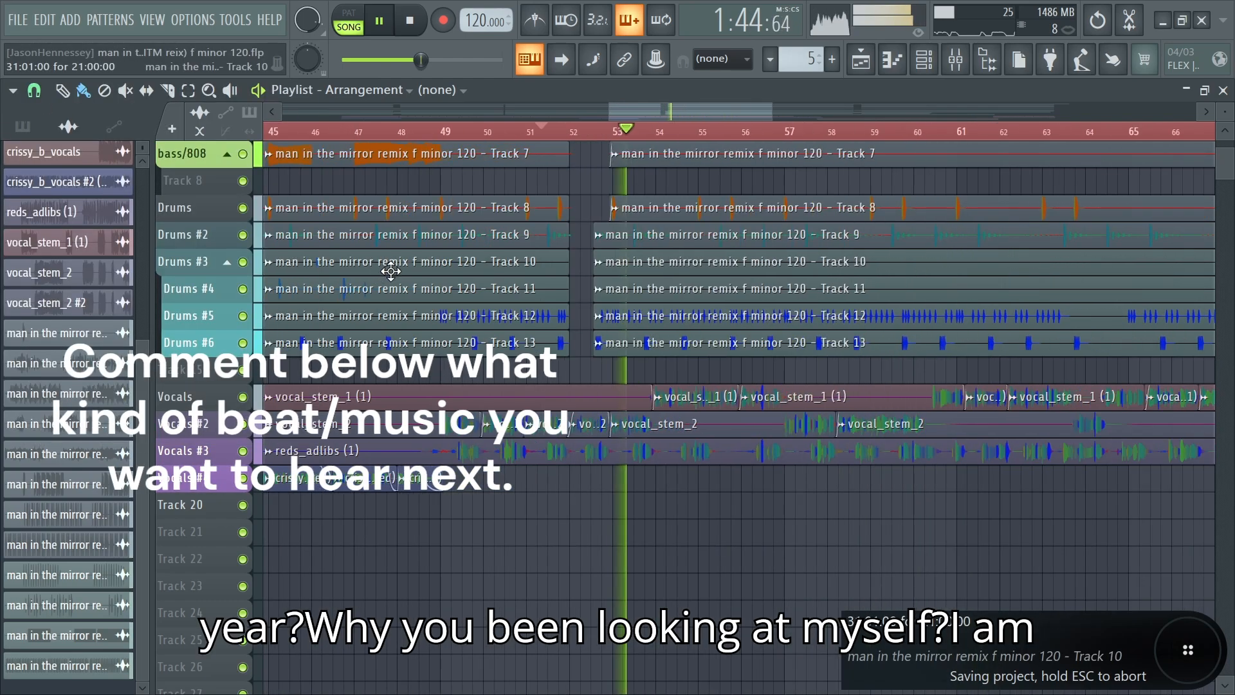
{"action": "scroll", "coordinate": [1138, 371], "scroll_direction": "up", "scroll_amount": 4}
{"action": "scroll", "coordinate": [1143, 371], "scroll_direction": "down", "scroll_amount": 3}
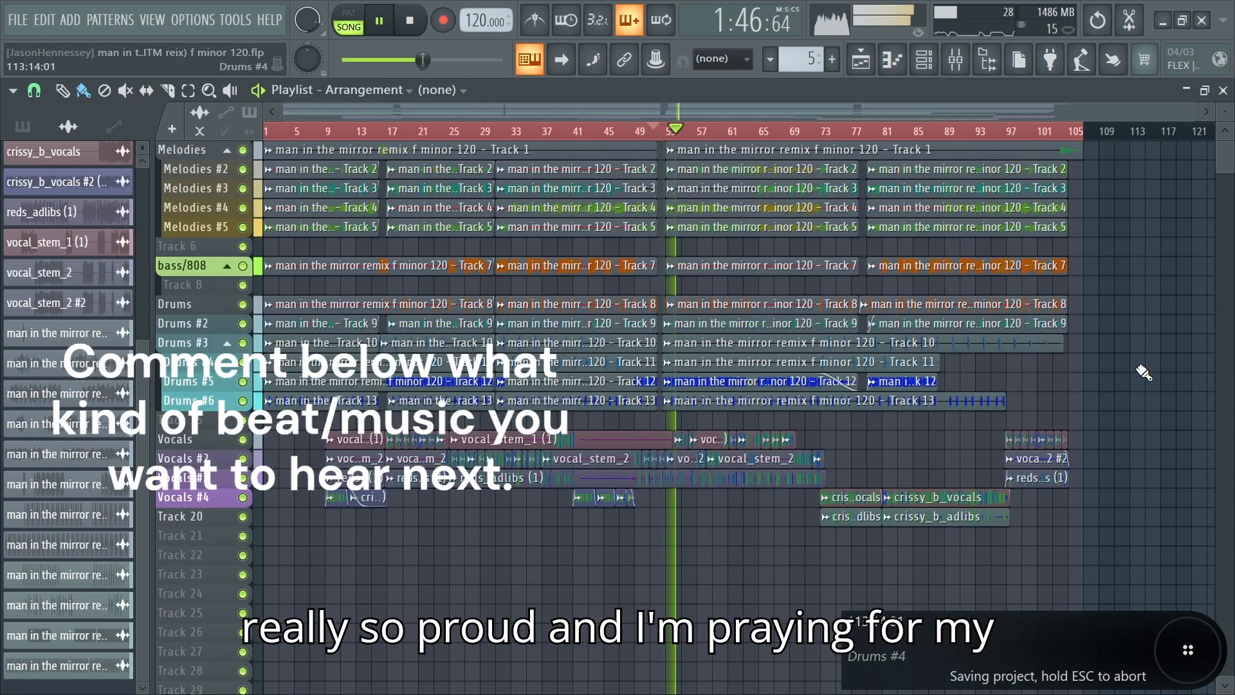
{"action": "scroll", "coordinate": [1165, 349], "scroll_direction": "up", "scroll_amount": 4}
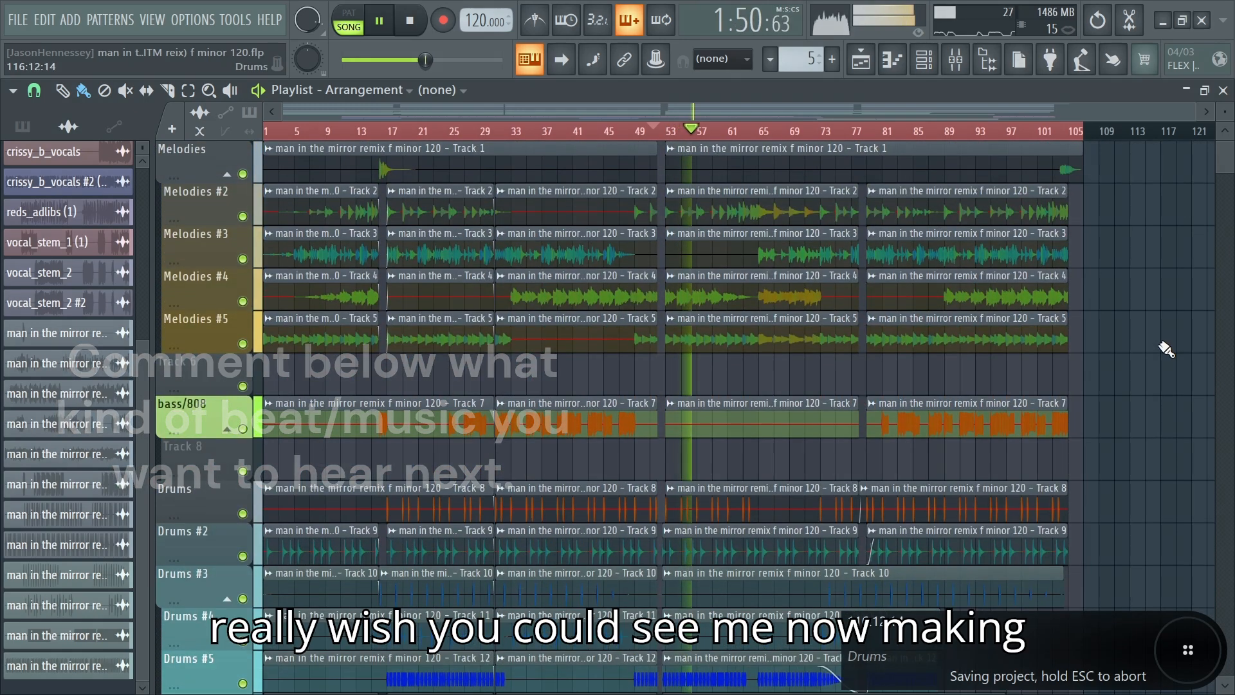
{"action": "scroll", "coordinate": [1162, 349], "scroll_direction": "down", "scroll_amount": 5}
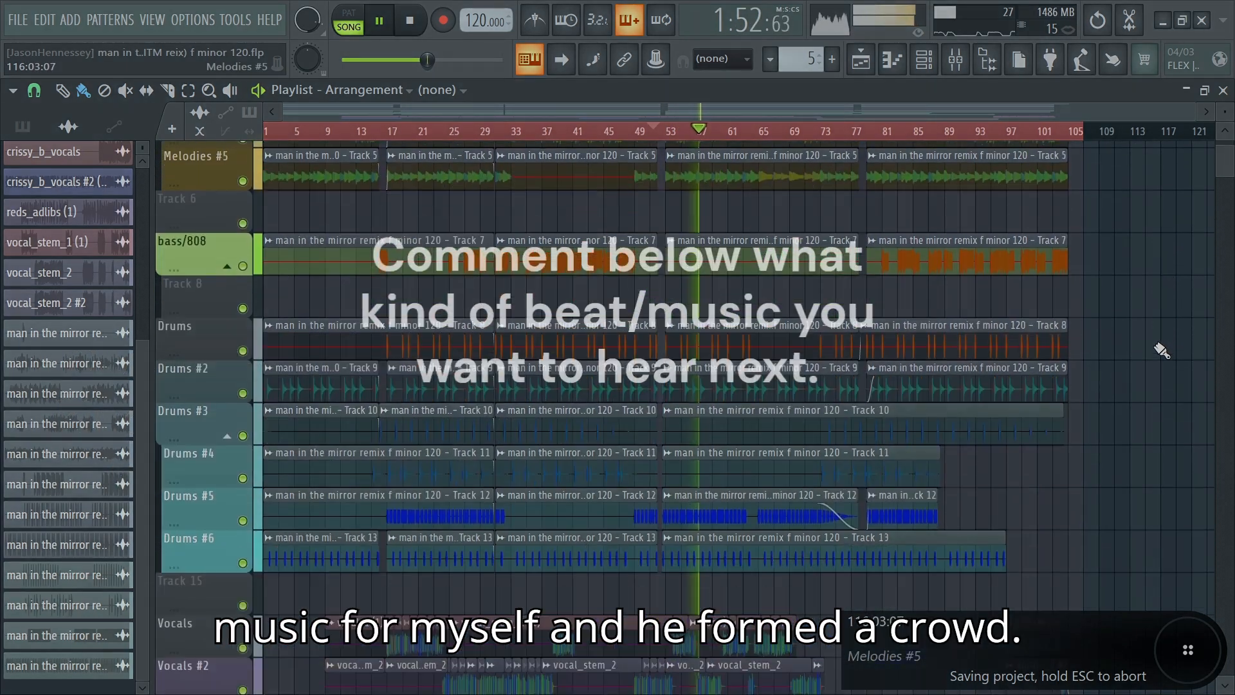
{"action": "scroll", "coordinate": [1161, 350], "scroll_direction": "down", "scroll_amount": 1}
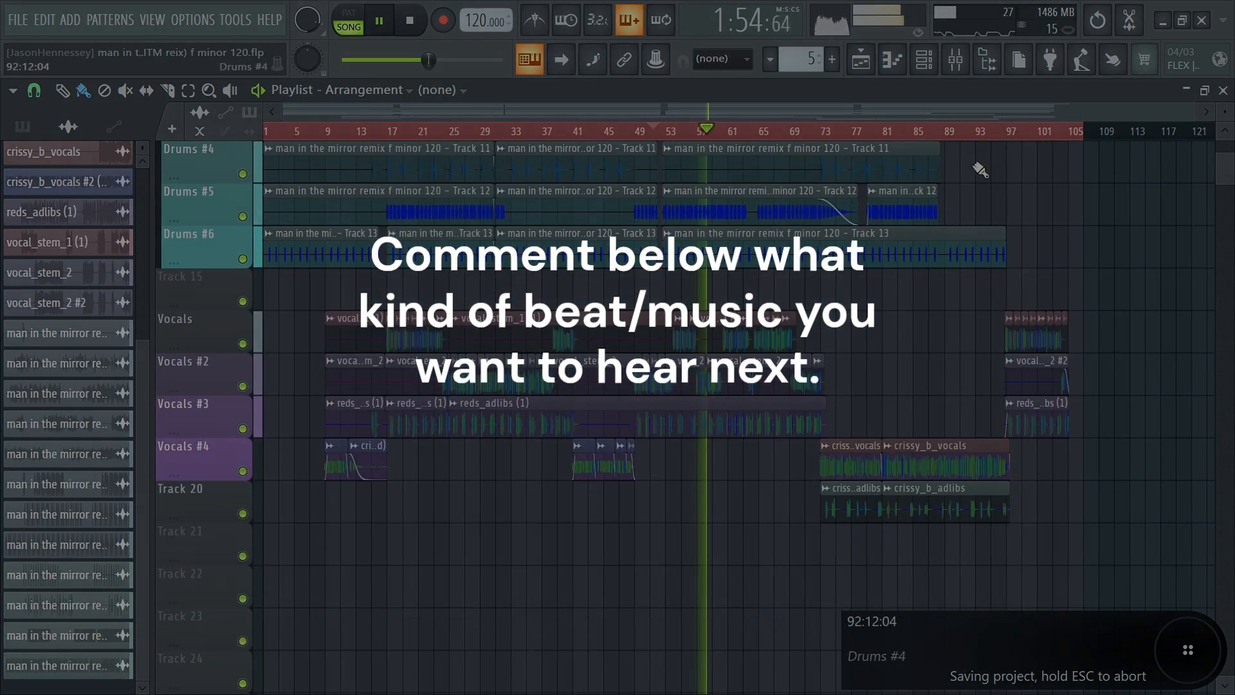
{"action": "left_click", "coordinate": [963, 57]}
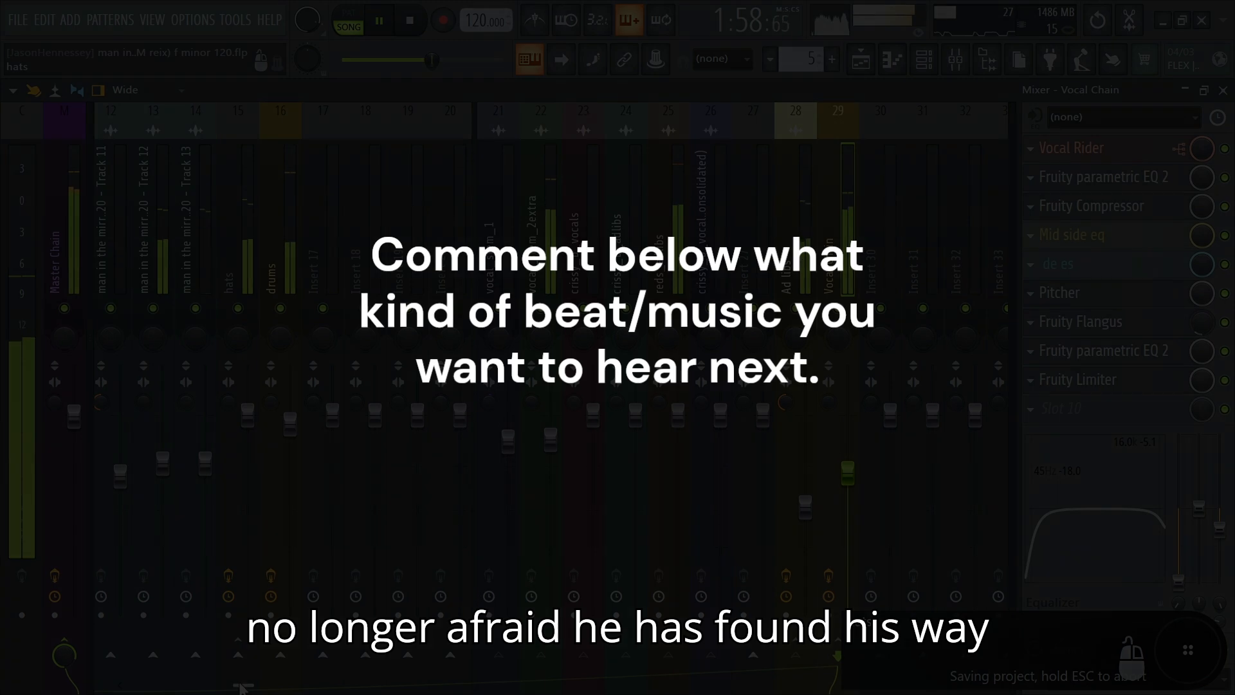